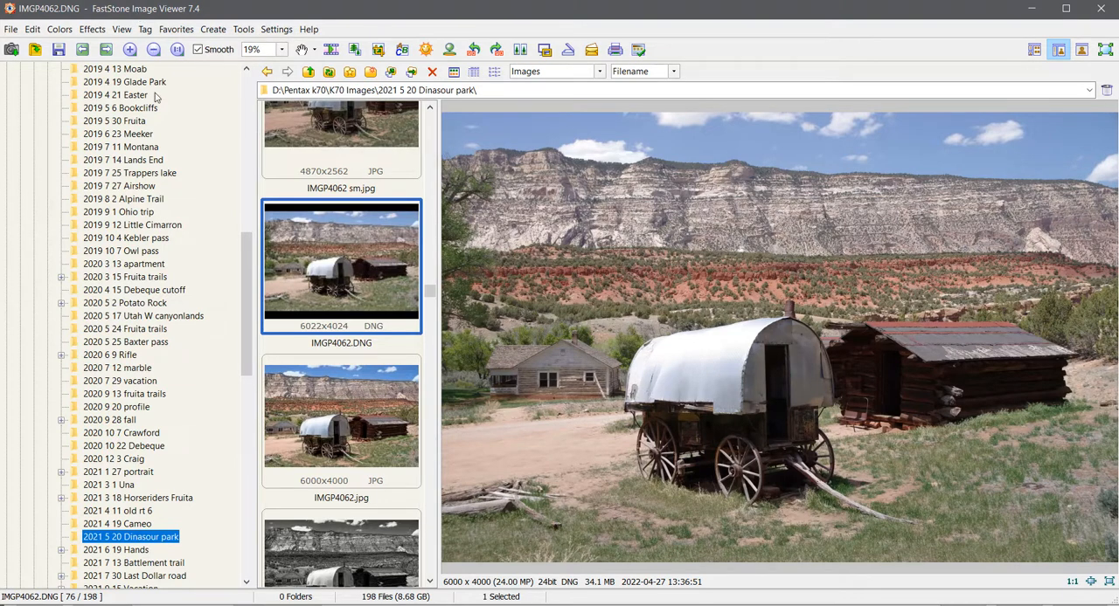
- Open IMGP4062.DNG from the 2021 5 20 Dinasour park folder in the external editor's Camera Raw
{"action": "scroll", "coordinate": [245, 253], "scroll_direction": "up", "scroll_amount": 1}
{"action": "scroll", "coordinate": [244, 247], "scroll_direction": "up", "scroll_amount": 3}
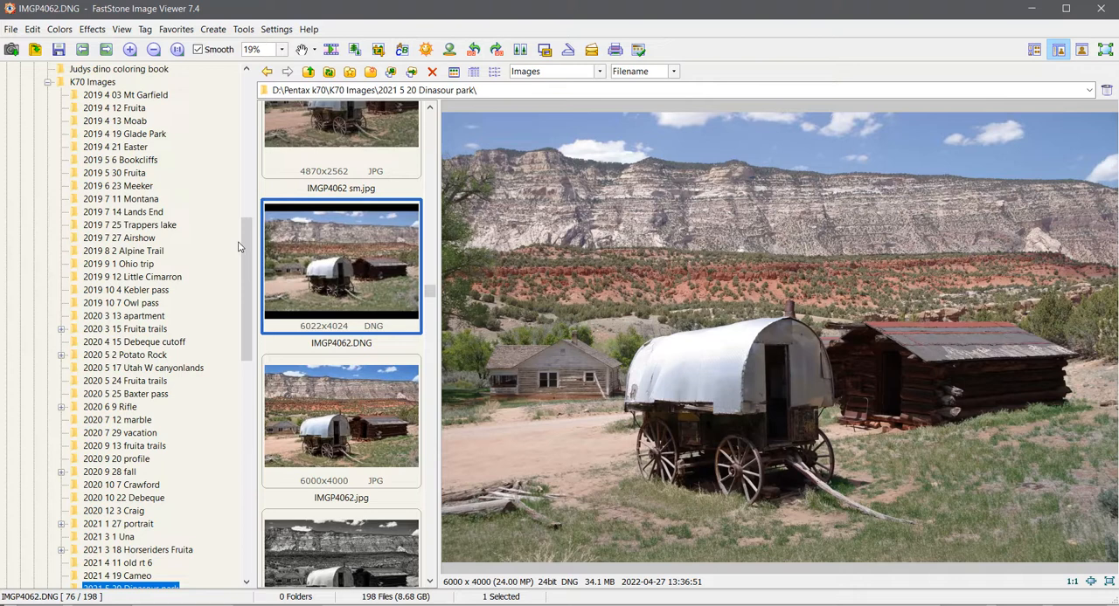
{"action": "left_click_drag", "start_coordinate": [246, 246], "coordinate": [245, 309]}
{"action": "scroll", "coordinate": [245, 309], "scroll_direction": "up", "scroll_amount": 1}
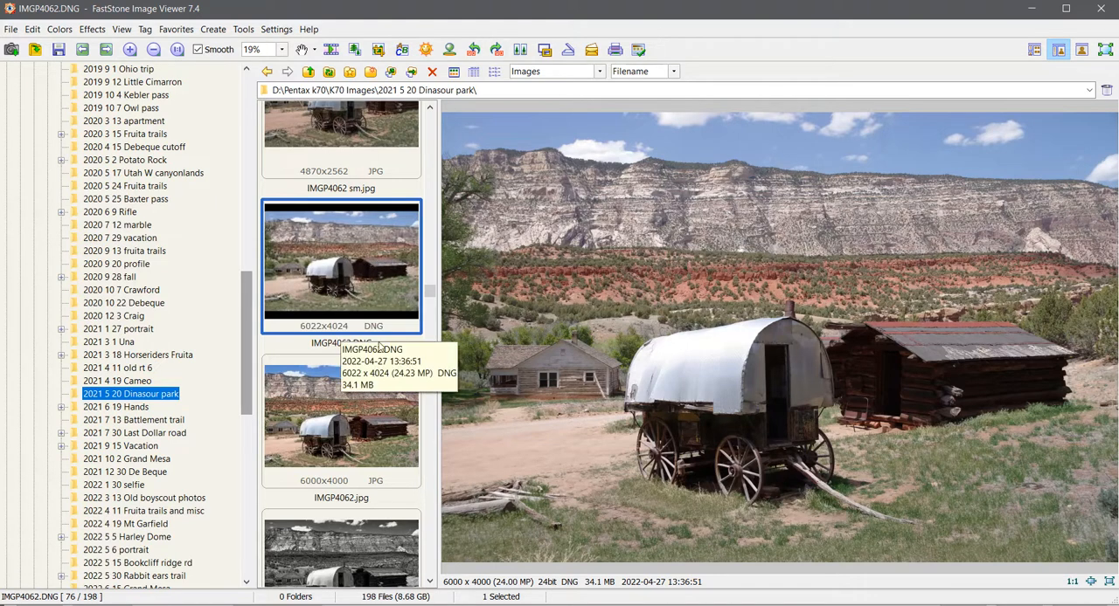
{"action": "right_click", "coordinate": [375, 246]}
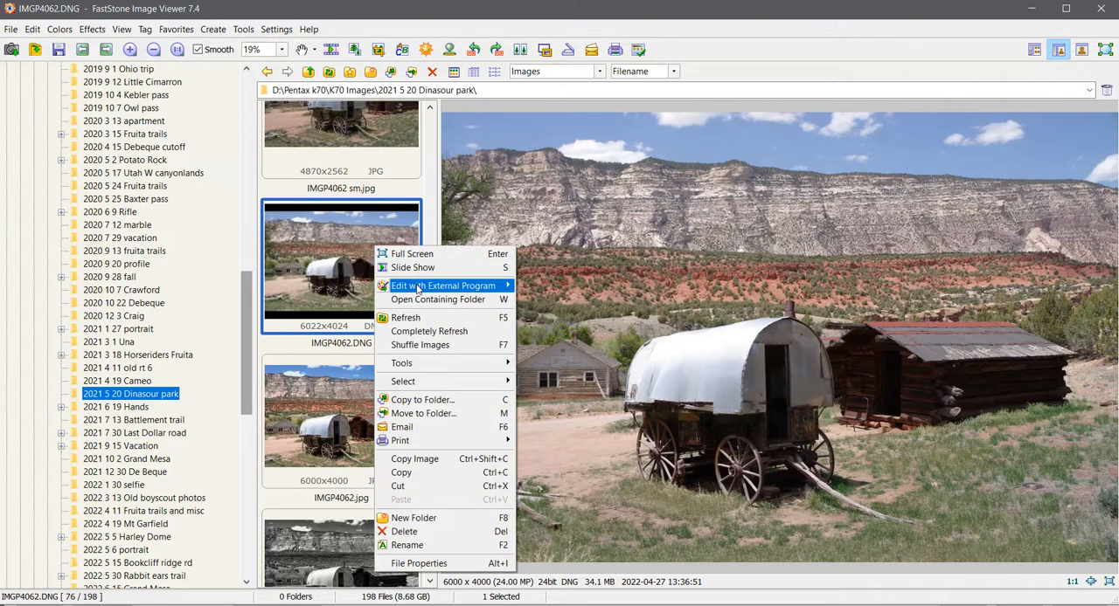
{"action": "mouse_move", "coordinate": [476, 286]}
{"action": "left_click", "coordinate": [601, 289]}
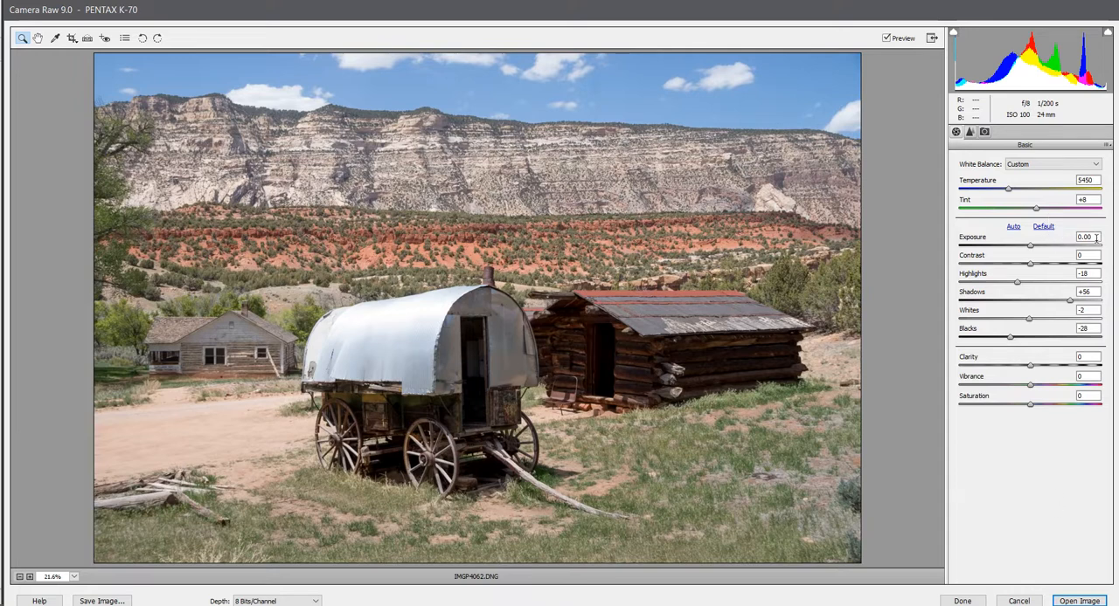
- Reset the raw adjustments to default and set exposure +0.05, highlights -38, shadows +37, whites +21 and blacks -18
{"action": "left_click", "coordinate": [1045, 228]}
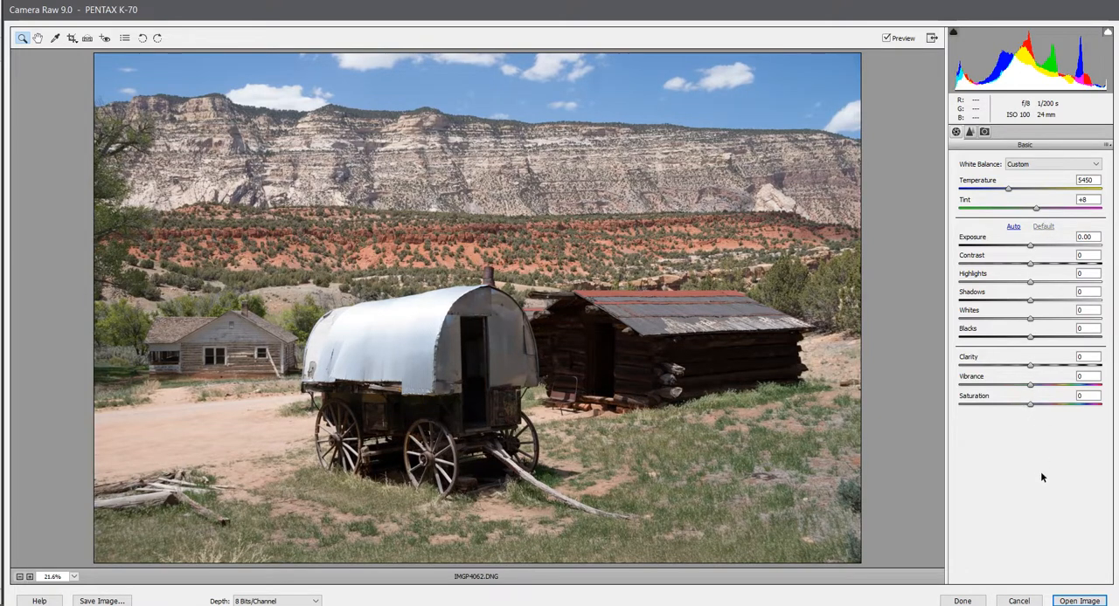
{"action": "mouse_move", "coordinate": [1007, 187]}
{"action": "left_mouse_down"}
{"action": "mouse_move", "coordinate": [1026, 187]}
{"action": "mouse_move", "coordinate": [991, 187]}
{"action": "mouse_move", "coordinate": [1032, 189]}
{"action": "mouse_move", "coordinate": [1021, 190]}
{"action": "left_mouse_up"}
{"action": "double_click", "coordinate": [1021, 191]}
{"action": "key", "text": "Tab"}
{"action": "key", "text": "Tab"}
{"action": "left_click_drag", "start_coordinate": [1030, 247], "coordinate": [1030, 249]}
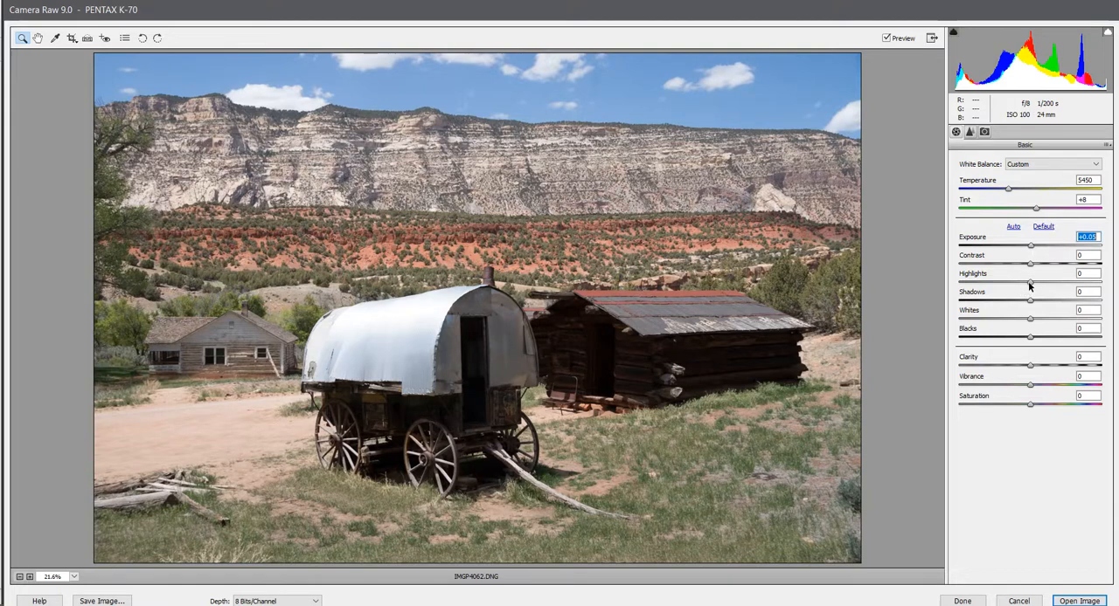
{"action": "left_click", "coordinate": [1031, 284]}
{"action": "left_click_drag", "start_coordinate": [1031, 284], "coordinate": [1017, 340]}
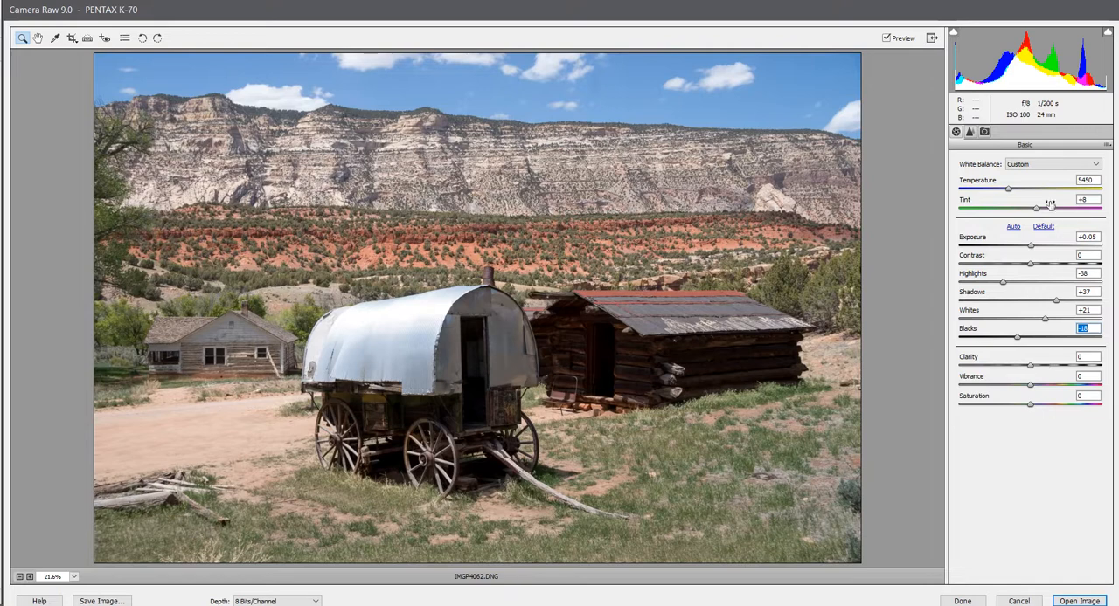
- Check the Detail and Camera Calibration settings, open the developed photo in the Expert workspace and unlock its Background layer
{"action": "left_click", "coordinate": [970, 131]}
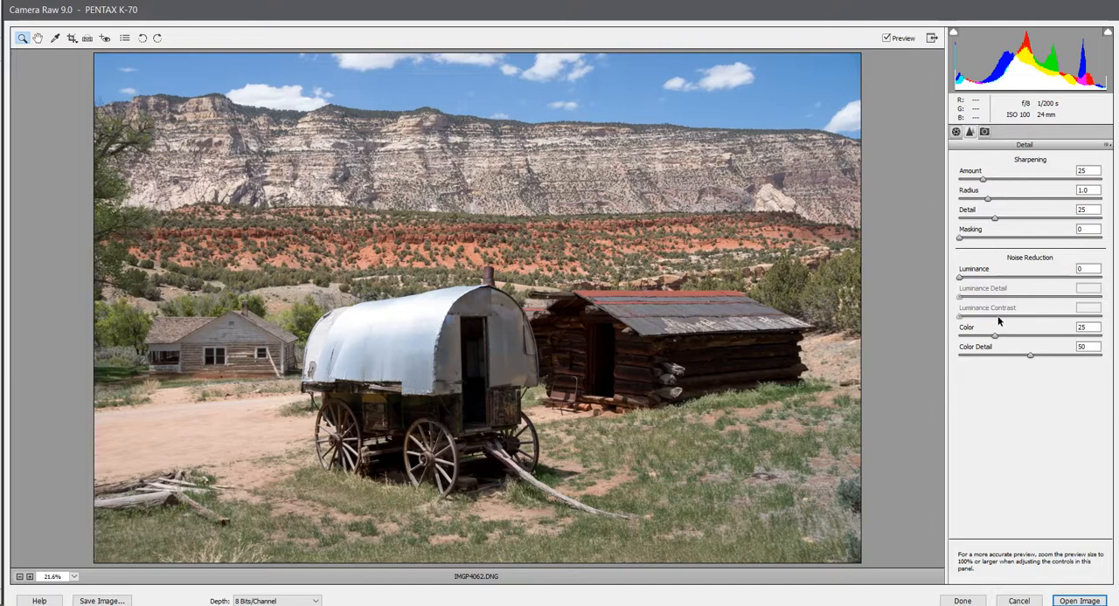
{"action": "left_click", "coordinate": [985, 132]}
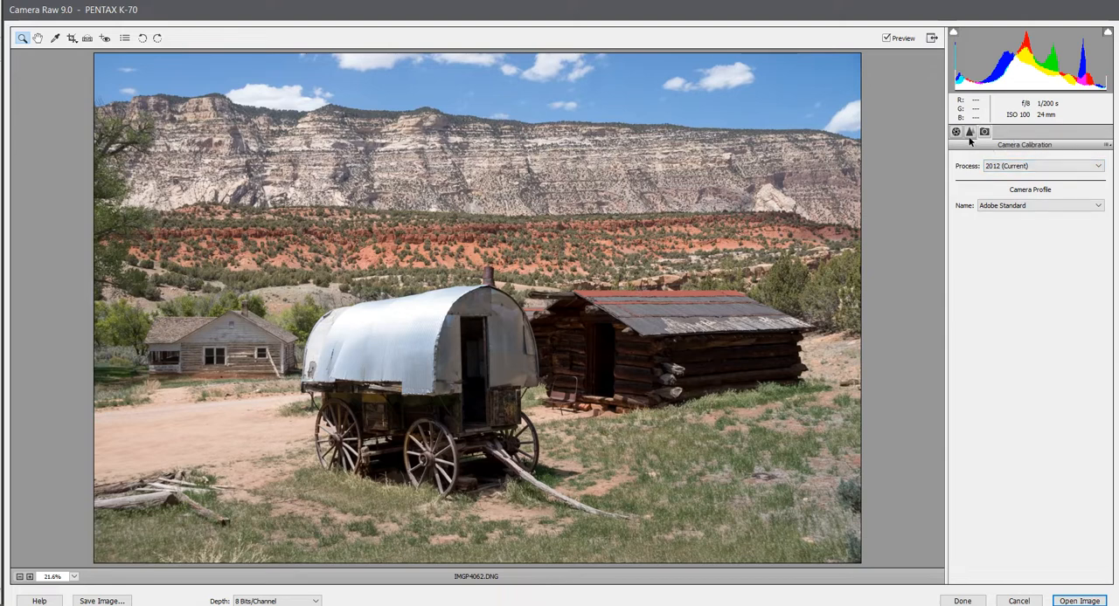
{"action": "left_click", "coordinate": [1080, 601]}
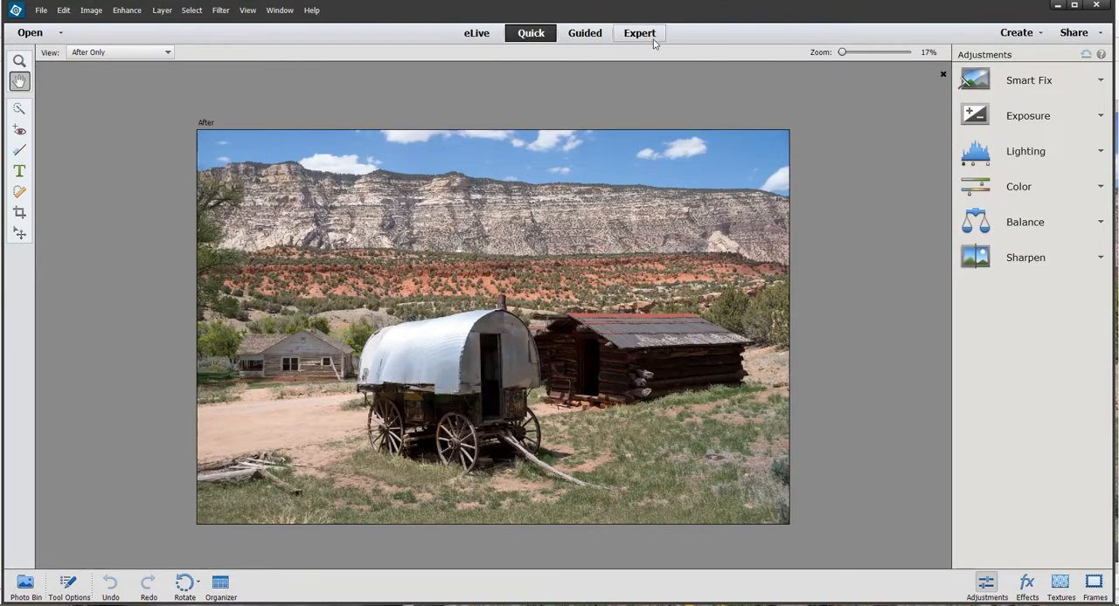
{"action": "left_click", "coordinate": [645, 35]}
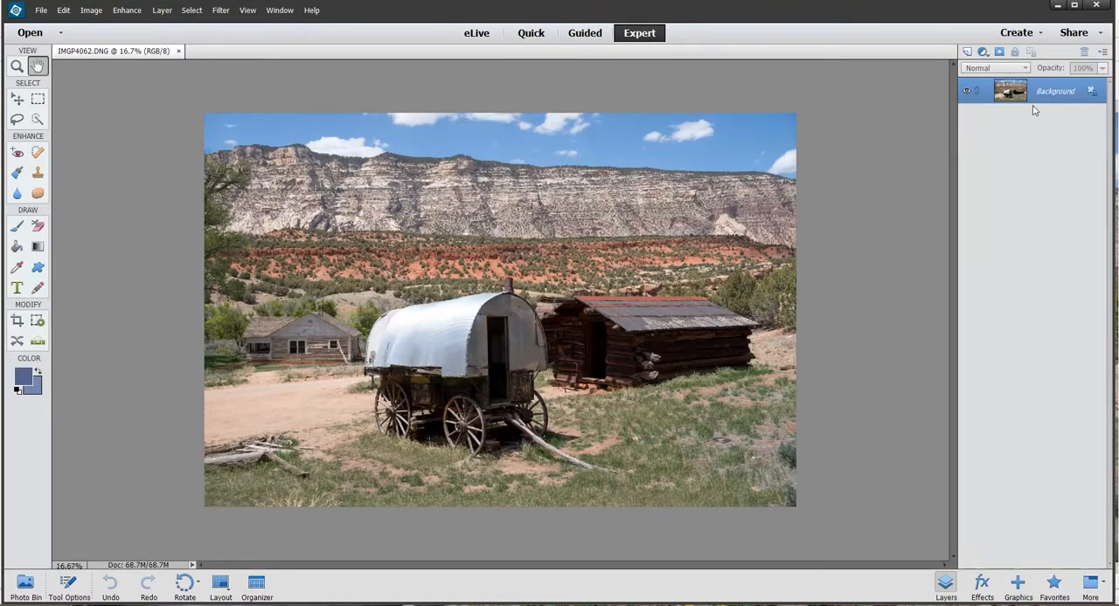
{"action": "left_click", "coordinate": [1092, 91]}
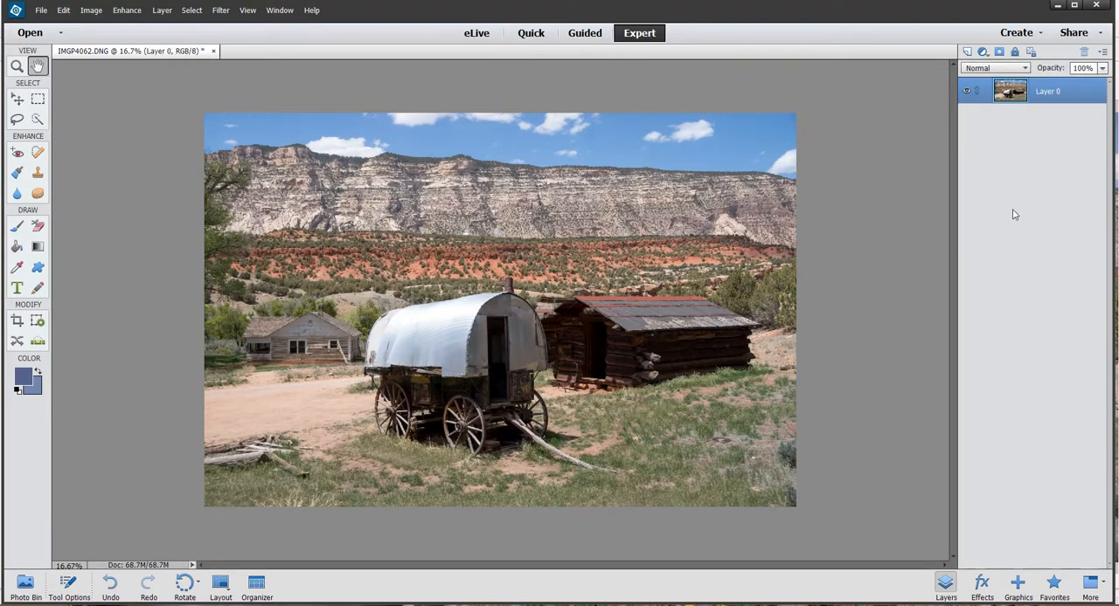
{"action": "scroll", "coordinate": [555, 268], "scroll_direction": "up", "scroll_amount": 2}
{"action": "scroll", "coordinate": [556, 268], "scroll_direction": "down", "scroll_amount": 1}
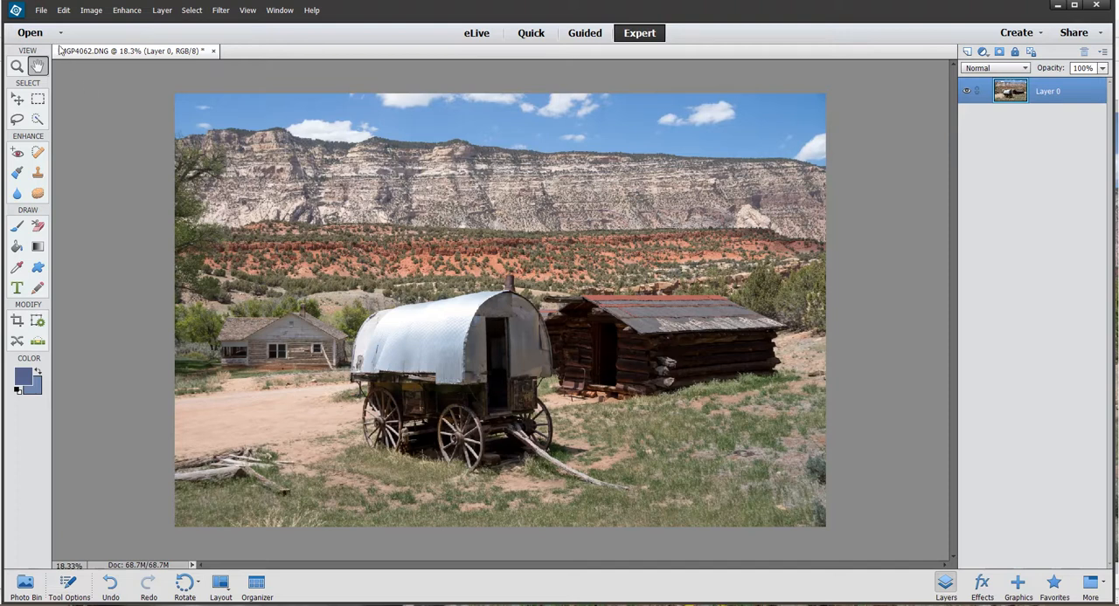
- Save the photo as a TIFF named IMGP4062b.tif with no image compression and RLE layer compression
{"action": "left_click", "coordinate": [41, 11]}
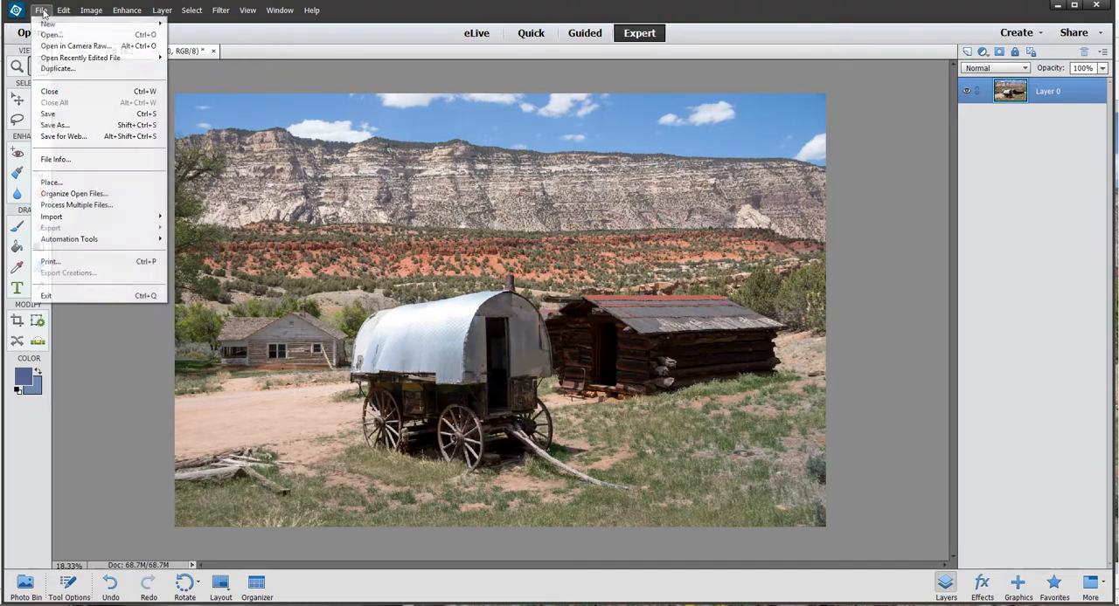
{"action": "left_click", "coordinate": [52, 125]}
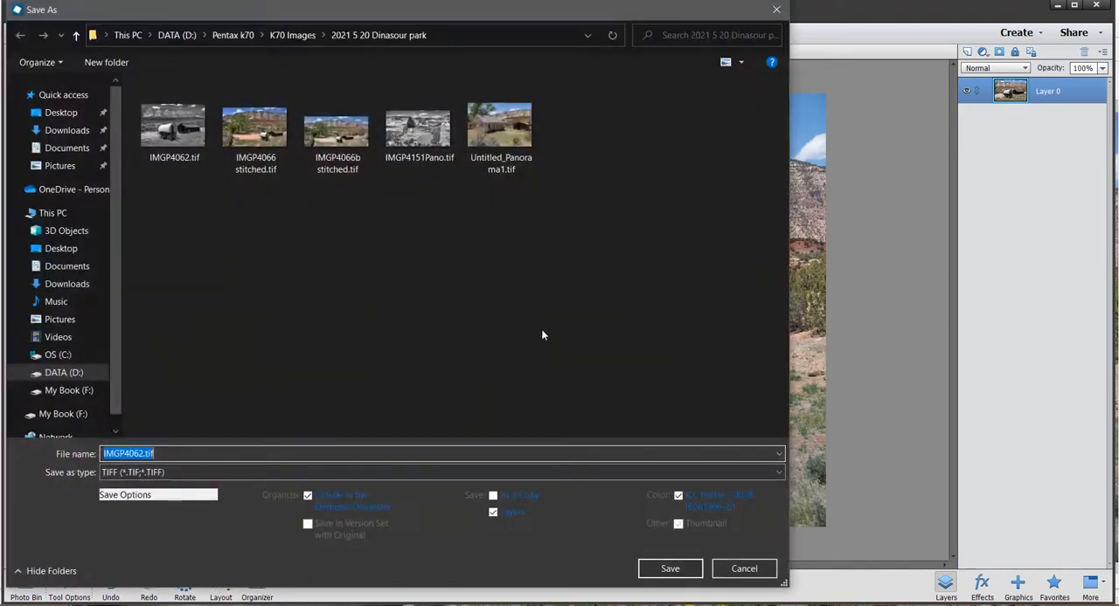
{"action": "left_click", "coordinate": [775, 473]}
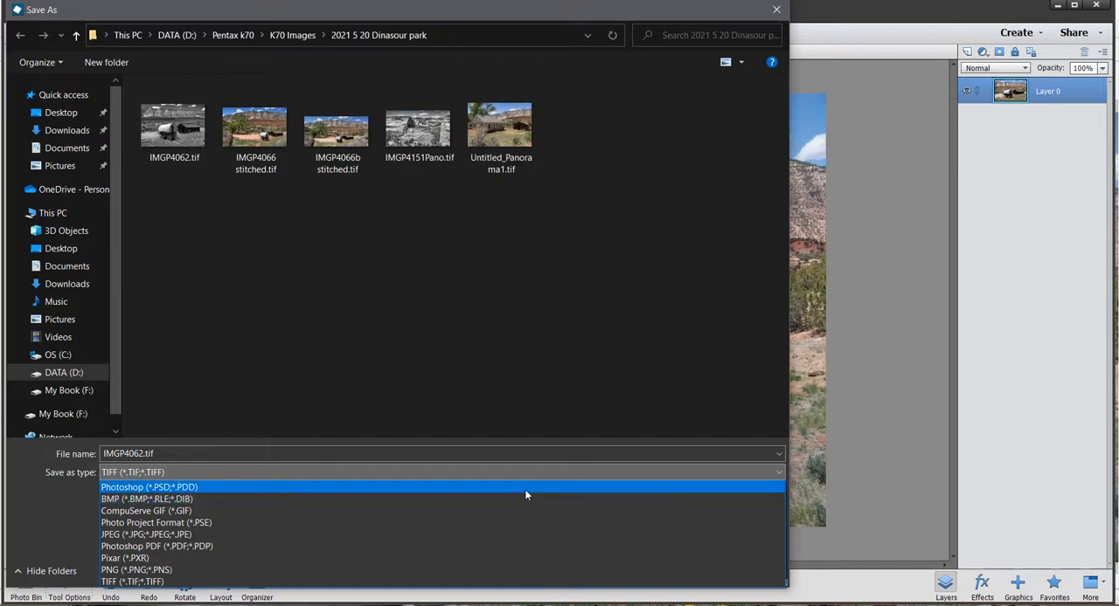
{"action": "left_click", "coordinate": [509, 582]}
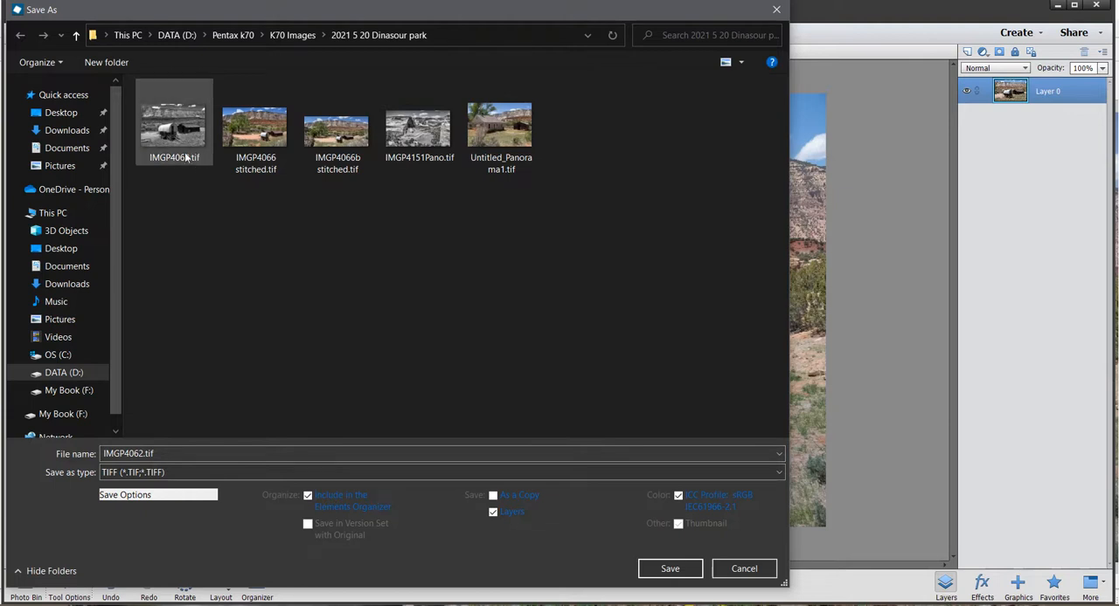
{"action": "mouse_move", "coordinate": [184, 166]}
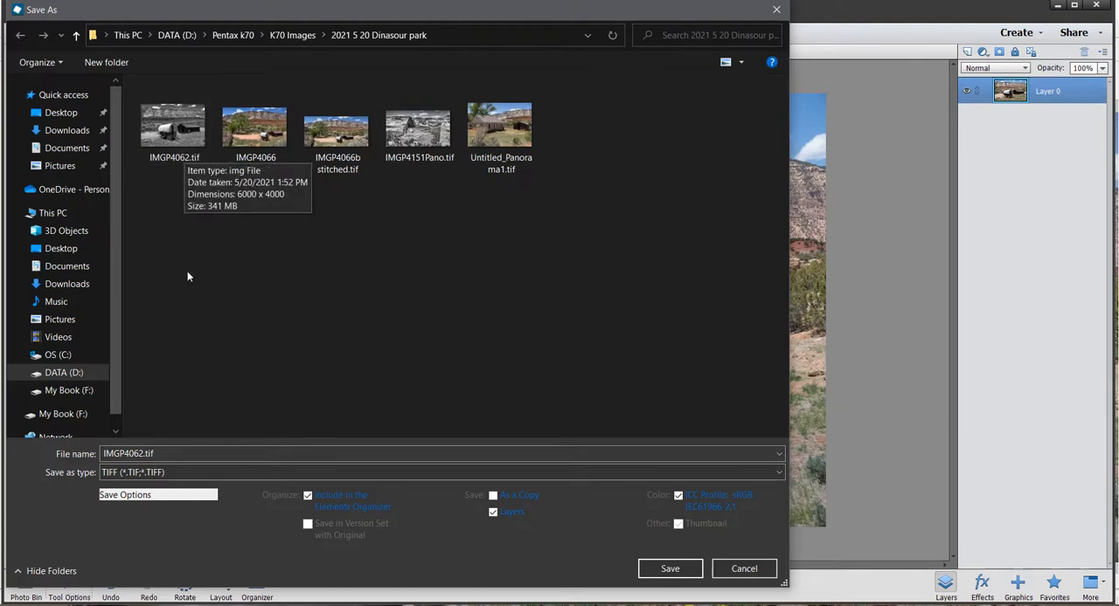
{"action": "double_click", "coordinate": [143, 451]}
{"action": "left_click", "coordinate": [142, 454]}
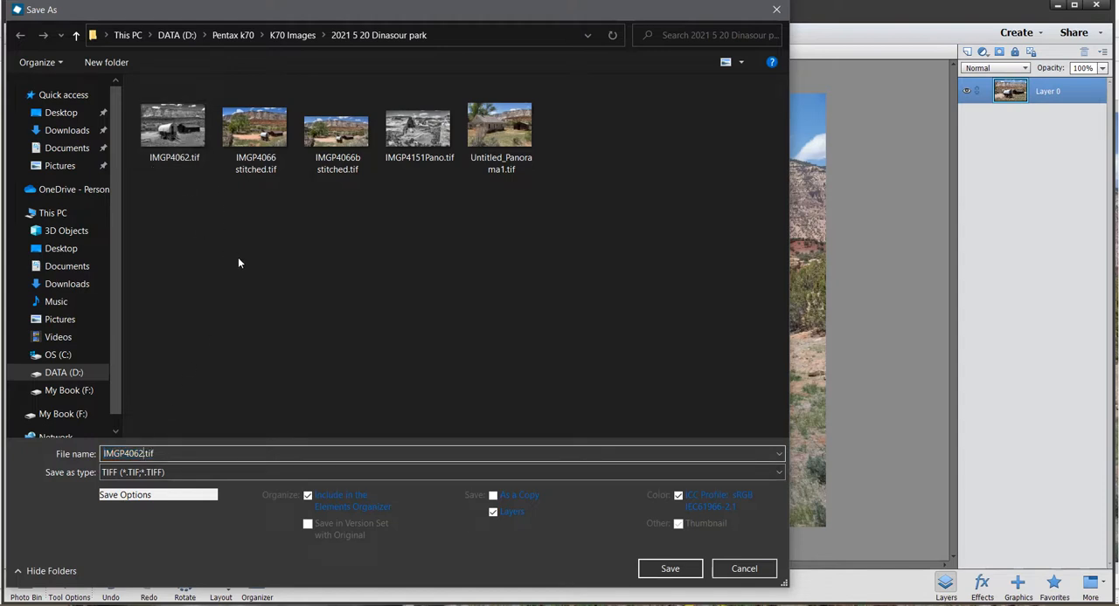
{"action": "left_click", "coordinate": [669, 569]}
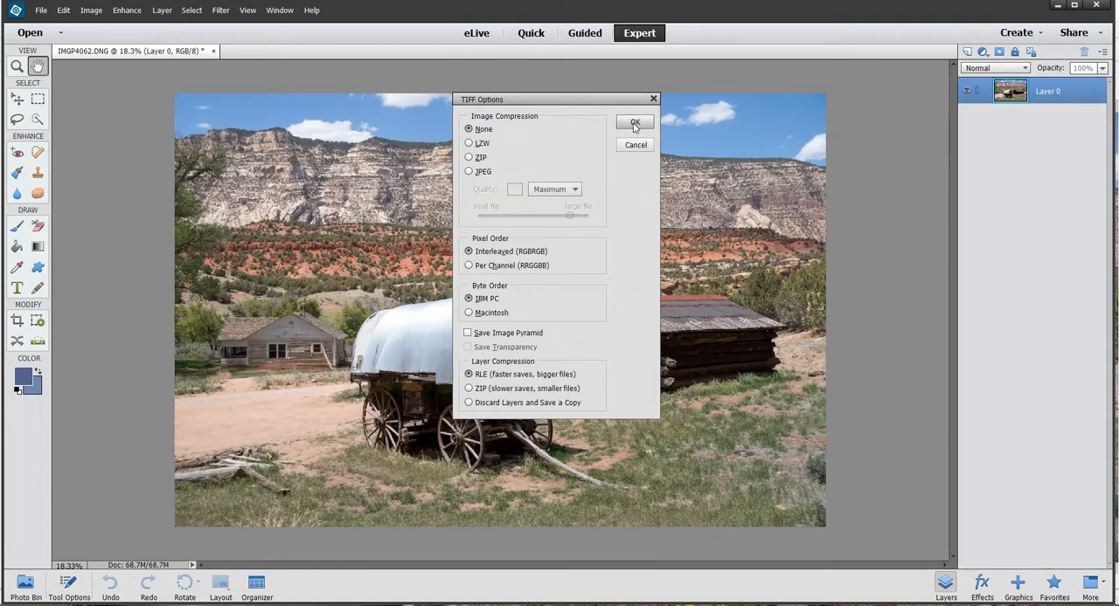
{"action": "left_click", "coordinate": [636, 124]}
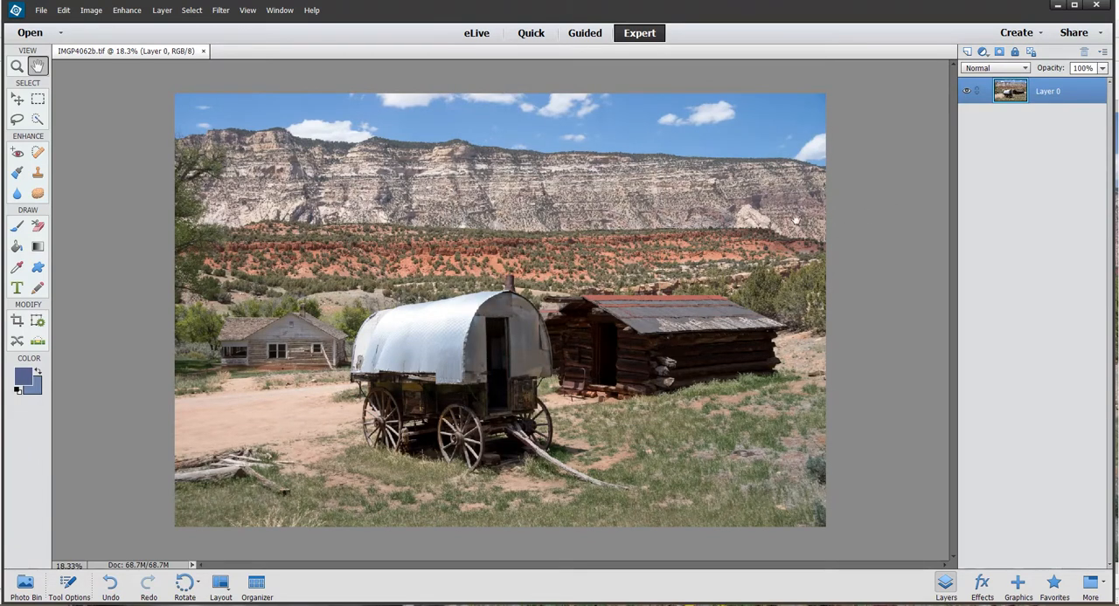
- Examine the sky above the cliffs close up for blemishes, working towards the photo's left edge
{"action": "scroll", "coordinate": [599, 171], "scroll_direction": "up", "scroll_amount": 5}
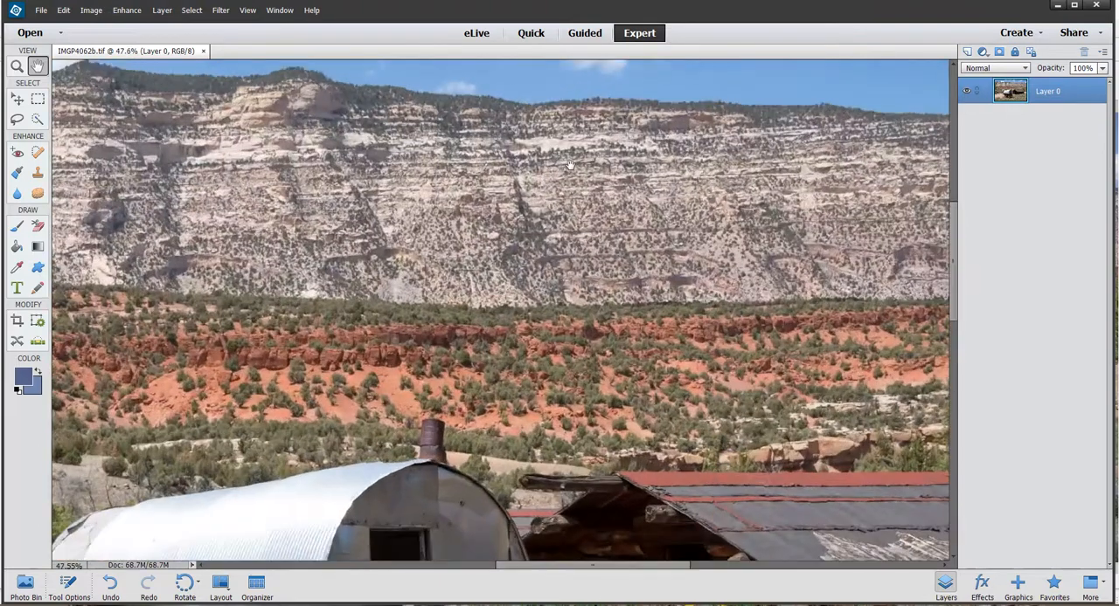
{"action": "scroll", "coordinate": [570, 164], "scroll_direction": "up", "scroll_amount": 2}
{"action": "left_click_drag", "start_coordinate": [577, 161], "coordinate": [603, 407]}
{"action": "scroll", "coordinate": [307, 300], "scroll_direction": "up", "scroll_amount": 3}
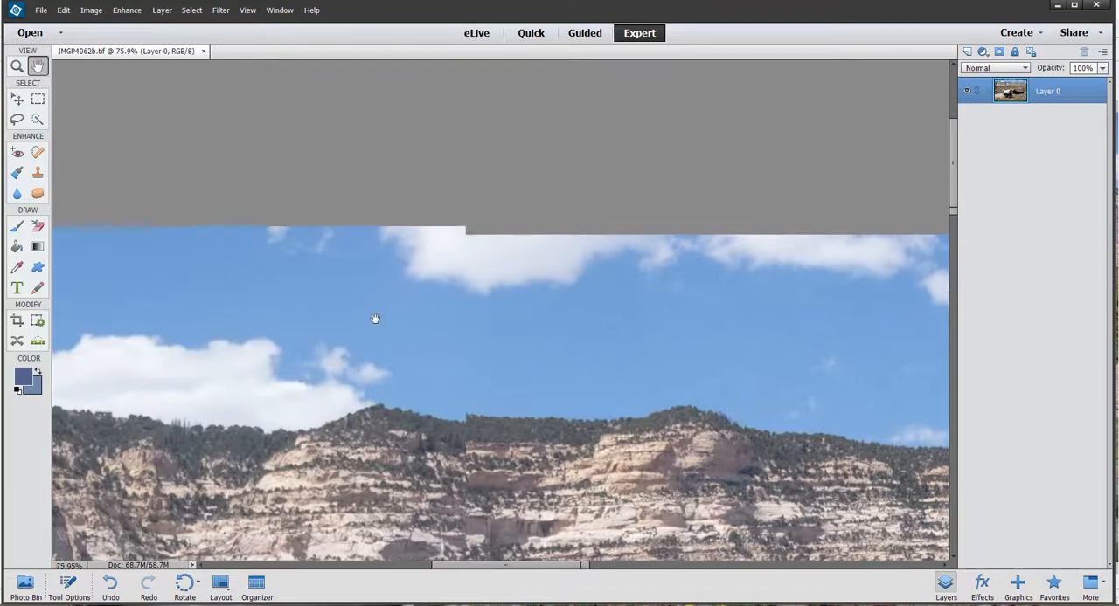
{"action": "left_click_drag", "start_coordinate": [269, 323], "coordinate": [604, 326]}
{"action": "left_click_drag", "start_coordinate": [190, 297], "coordinate": [367, 278]}
{"action": "left_click_drag", "start_coordinate": [683, 239], "coordinate": [600, 250]}
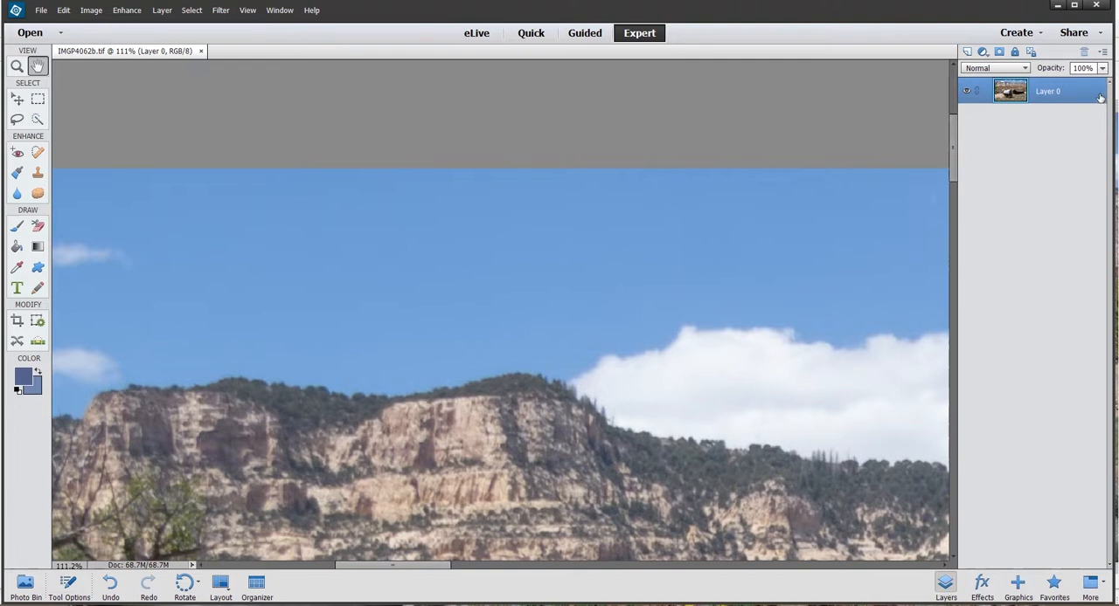
- Activate the Spot Healing Brush and examine the sky across to the clear area beyond the clouds for blemishes
{"action": "left_click", "coordinate": [1015, 52]}
{"action": "left_click", "coordinate": [38, 154]}
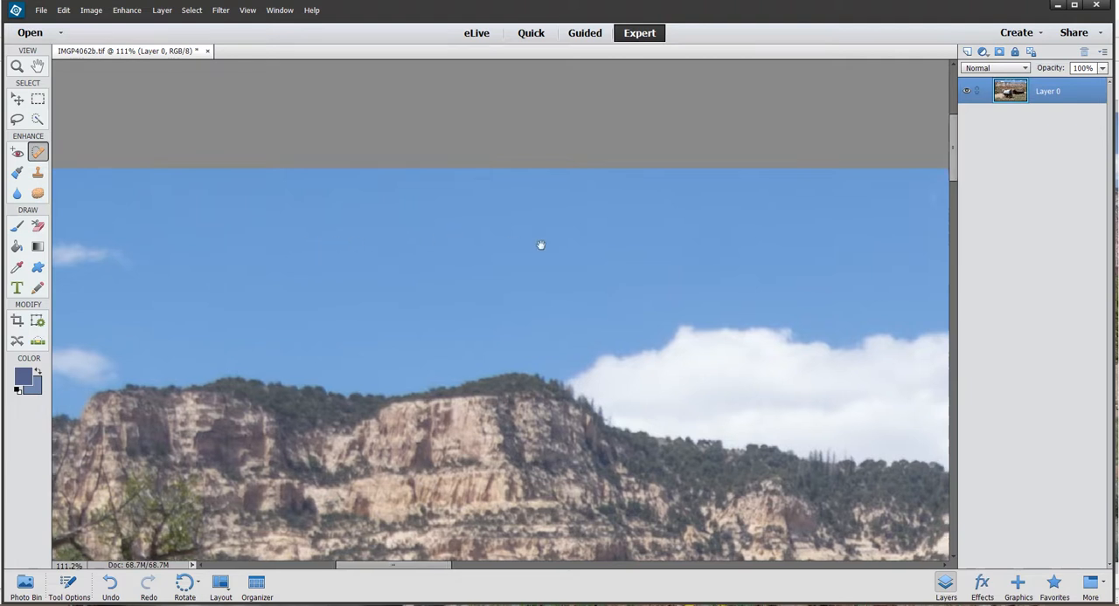
{"action": "left_click_drag", "start_coordinate": [539, 244], "coordinate": [277, 236]}
{"action": "left_click_drag", "start_coordinate": [843, 287], "coordinate": [372, 267]}
{"action": "left_click_drag", "start_coordinate": [742, 321], "coordinate": [549, 291]}
{"action": "scroll", "coordinate": [424, 297], "scroll_direction": "up", "scroll_amount": 5}
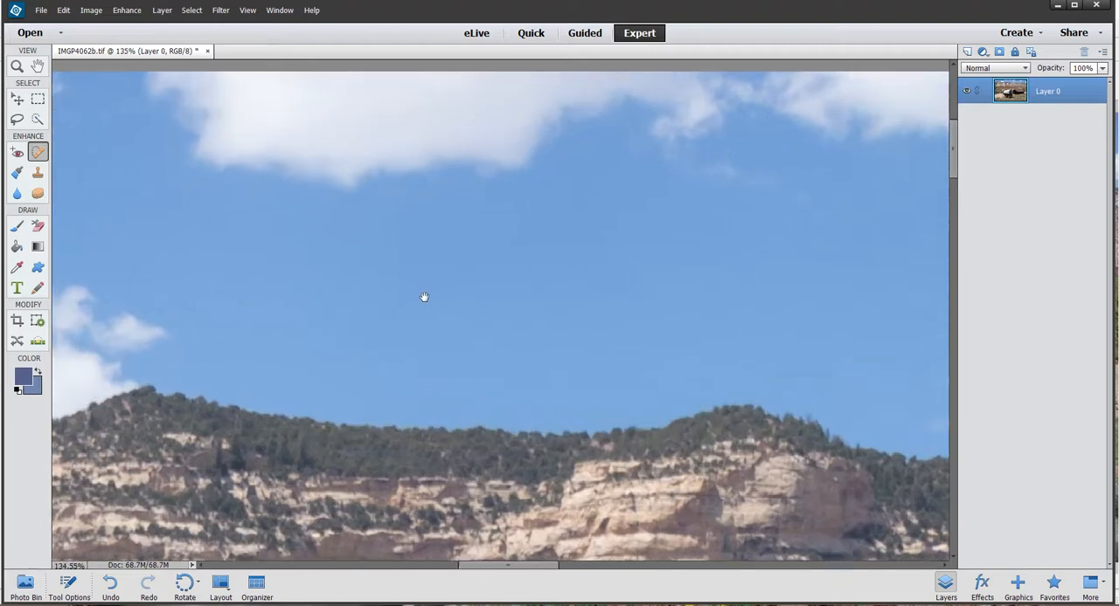
{"action": "left_click_drag", "start_coordinate": [708, 283], "coordinate": [411, 329]}
{"action": "left_click_drag", "start_coordinate": [702, 327], "coordinate": [463, 322]}
{"action": "left_click_drag", "start_coordinate": [708, 311], "coordinate": [331, 230]}
{"action": "left_click_drag", "start_coordinate": [737, 277], "coordinate": [449, 305]}
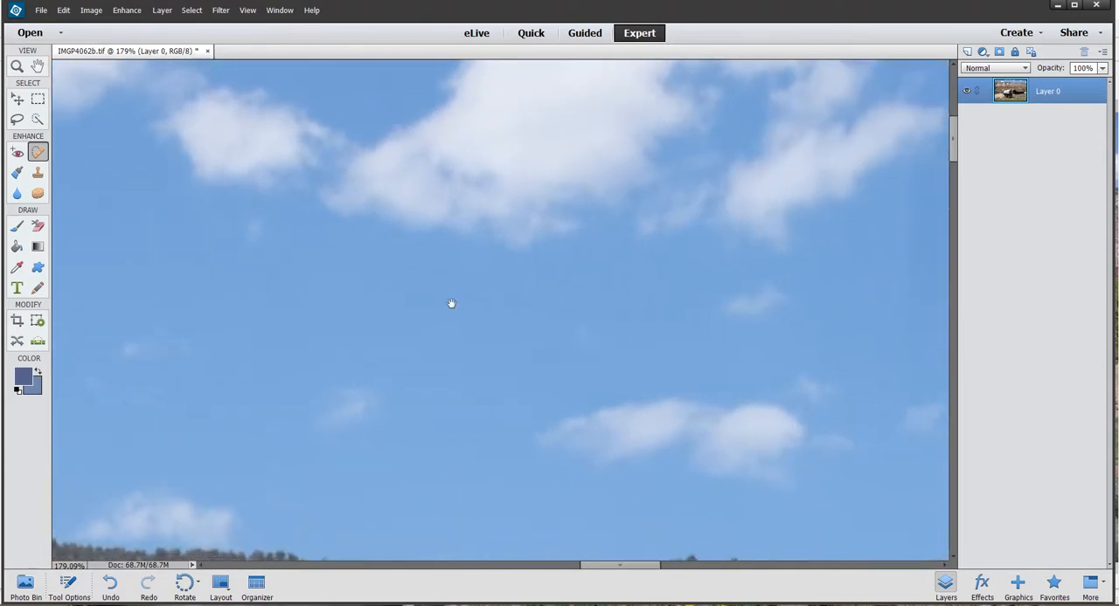
{"action": "left_click_drag", "start_coordinate": [732, 292], "coordinate": [395, 270]}
{"action": "left_click_drag", "start_coordinate": [687, 316], "coordinate": [514, 392]}
{"action": "mouse_move", "coordinate": [663, 228]}
{"action": "left_mouse_down"}
{"action": "mouse_move", "coordinate": [667, 290]}
{"action": "mouse_move", "coordinate": [682, 270]}
{"action": "left_mouse_up"}
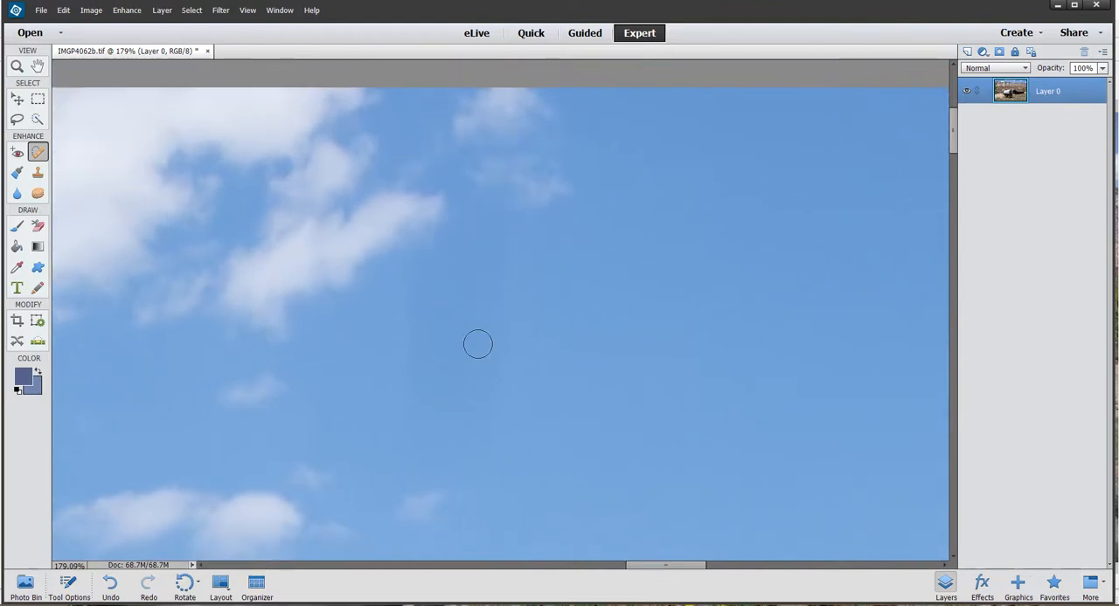
{"action": "scroll", "coordinate": [510, 271], "scroll_direction": "up", "scroll_amount": 2}
{"action": "scroll", "coordinate": [515, 277], "scroll_direction": "down", "scroll_amount": 2}
{"action": "scroll", "coordinate": [523, 282], "scroll_direction": "up", "scroll_amount": 2}
{"action": "scroll", "coordinate": [524, 287], "scroll_direction": "down", "scroll_amount": 2}
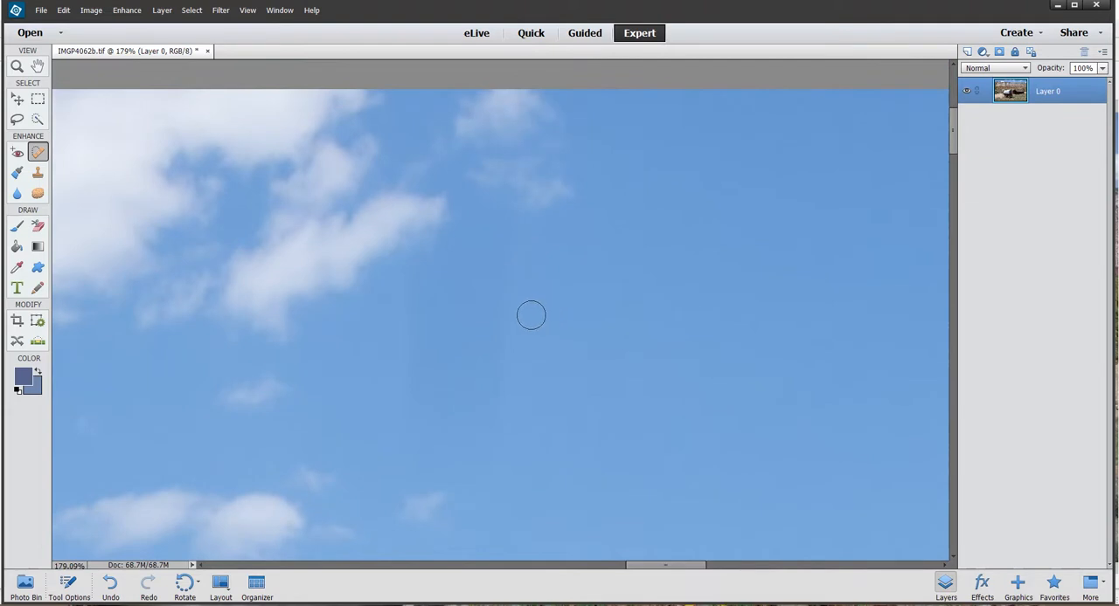
- Try to heal the uneven blue sky patch beside the clouds with an enlarged Spot Healing Brush, and undo it
{"action": "key", "text": "bracketright"}
{"action": "key", "text": "bracketright"}
{"action": "key", "text": "bracketright"}
{"action": "key", "text": "bracketright"}
{"action": "mouse_move", "coordinate": [472, 293]}
{"action": "left_mouse_down"}
{"action": "mouse_move", "coordinate": [460, 292]}
{"action": "mouse_move", "coordinate": [441, 463]}
{"action": "left_mouse_up"}
{"action": "key", "text": "ctrl+z"}
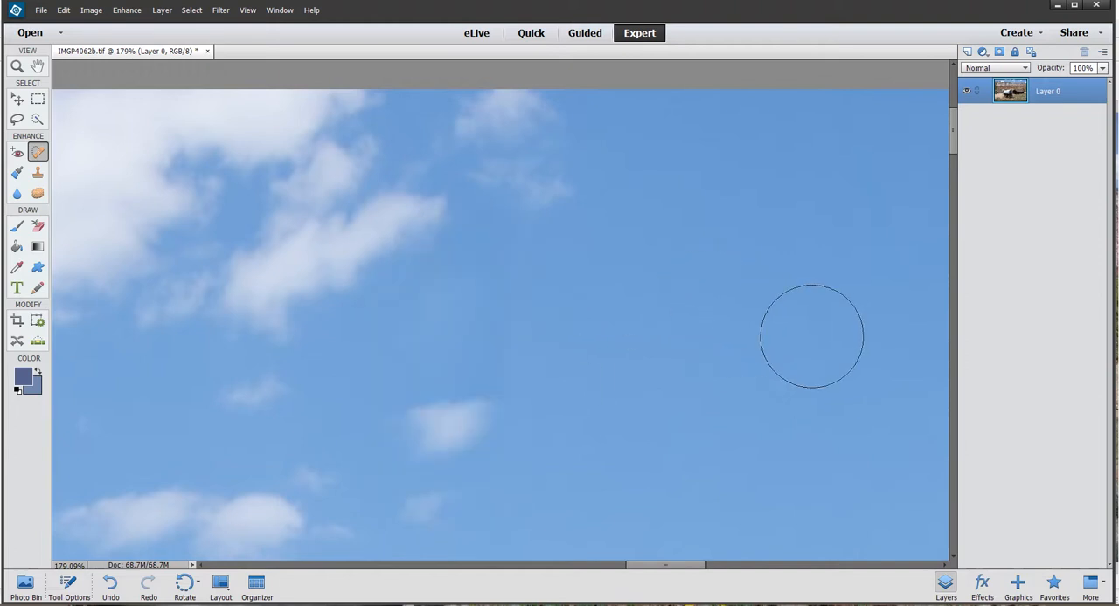
{"action": "left_click", "coordinate": [112, 586]}
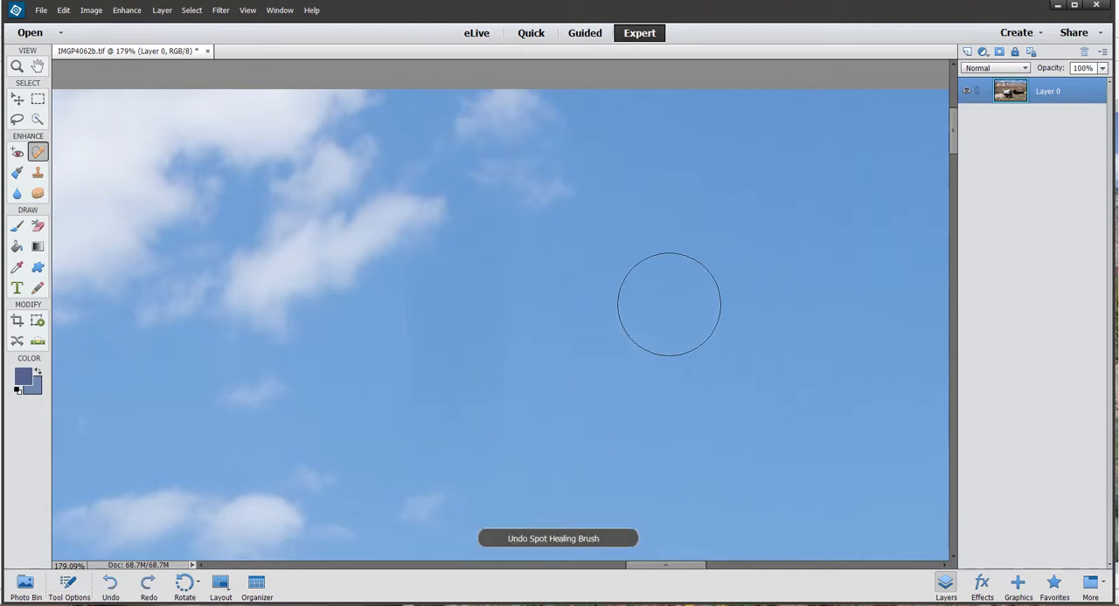
- Cover the uneven blue patch beside the clouds with clear sky, using the Clone Stamp with a soft 125 px brush at 100% opacity
{"action": "left_click", "coordinate": [39, 174]}
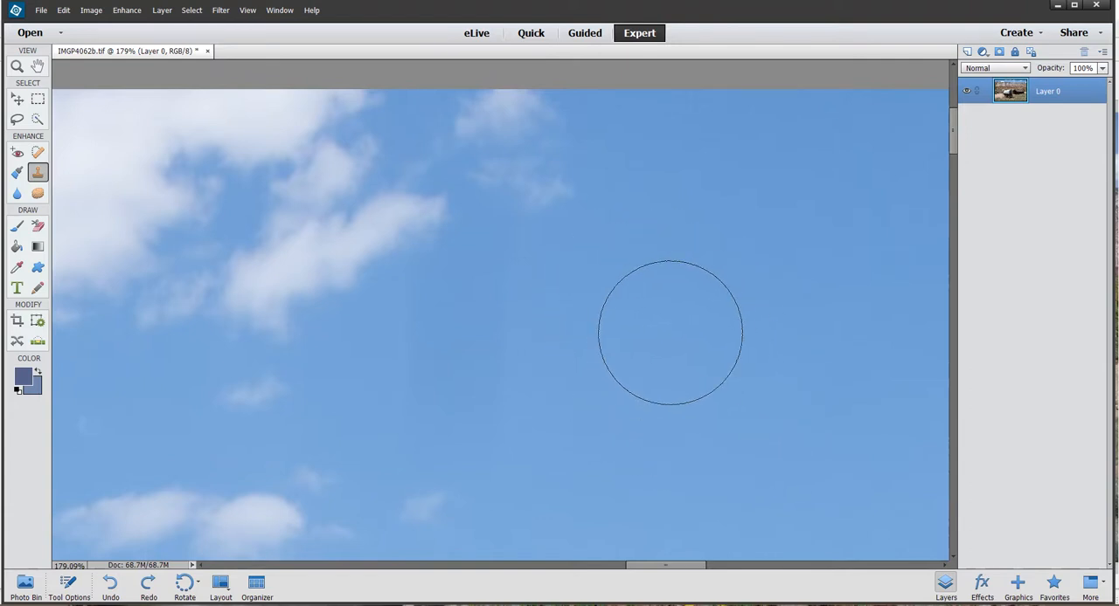
{"action": "left_click", "coordinate": [70, 584]}
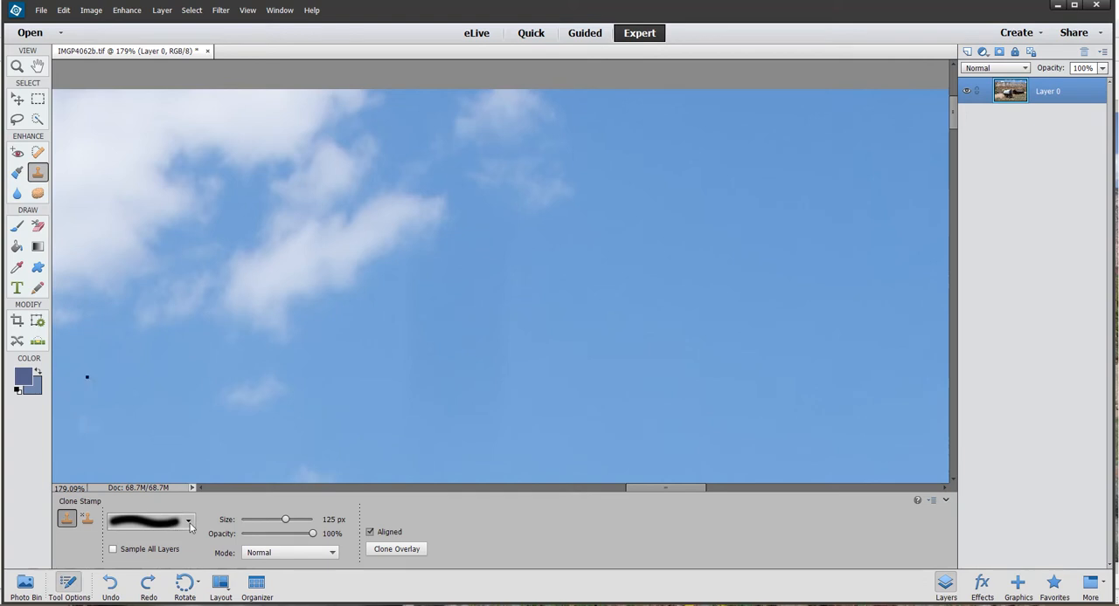
{"action": "left_click", "coordinate": [188, 523]}
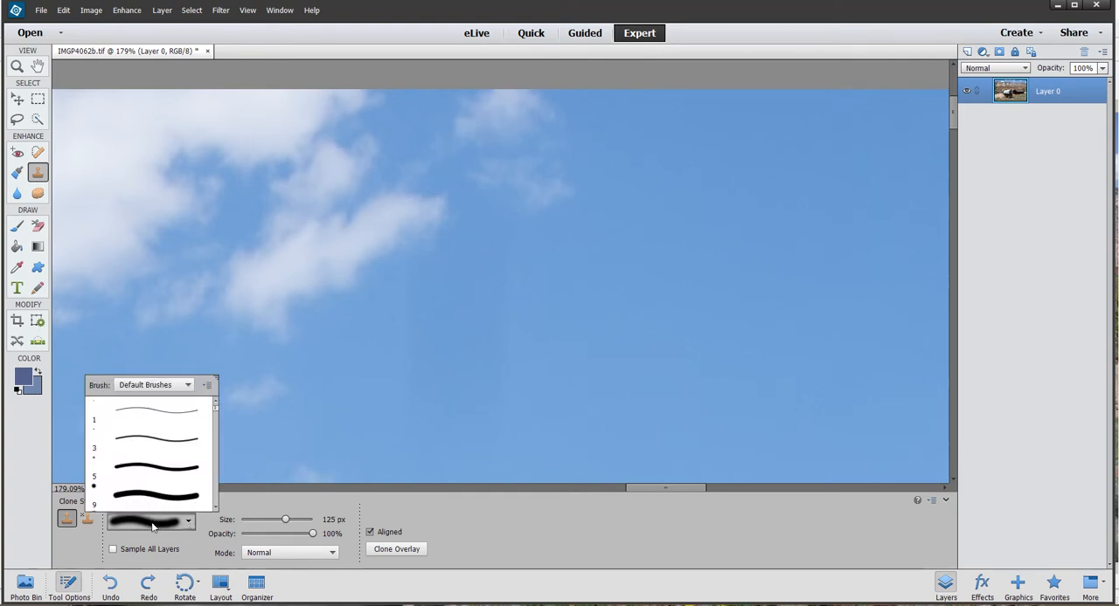
{"action": "left_click", "coordinate": [152, 525]}
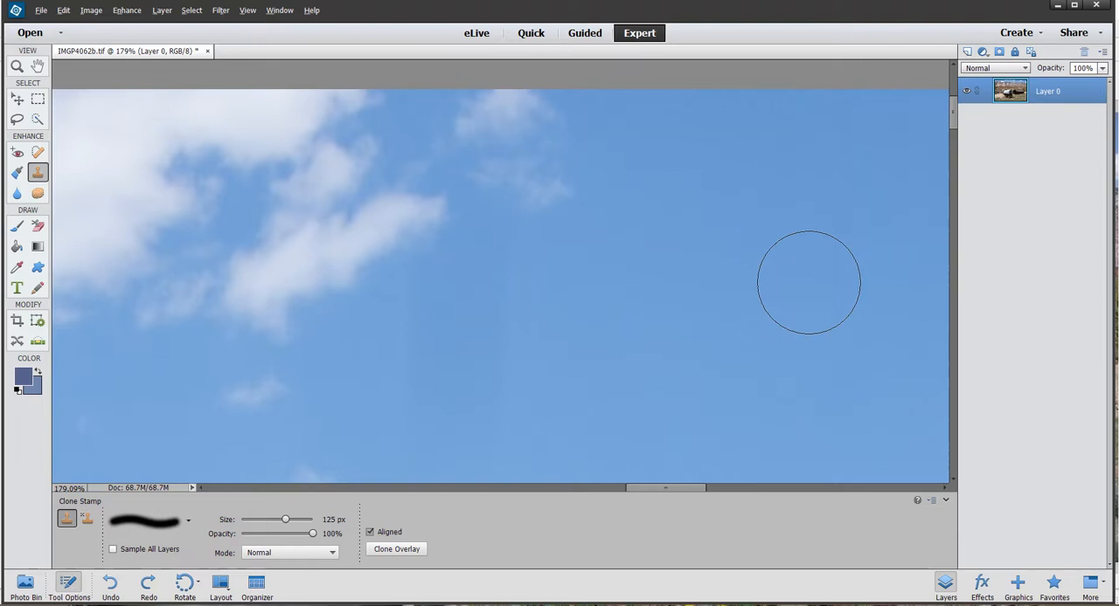
{"action": "left_click", "coordinate": [814, 262], "text": "alt"}
{"action": "mouse_move", "coordinate": [519, 272]}
{"action": "left_mouse_down"}
{"action": "mouse_move", "coordinate": [428, 298]}
{"action": "mouse_move", "coordinate": [516, 316]}
{"action": "mouse_move", "coordinate": [516, 327]}
{"action": "mouse_move", "coordinate": [428, 356]}
{"action": "mouse_move", "coordinate": [522, 384]}
{"action": "mouse_move", "coordinate": [418, 406]}
{"action": "mouse_move", "coordinate": [499, 403]}
{"action": "mouse_move", "coordinate": [512, 387]}
{"action": "mouse_move", "coordinate": [454, 345]}
{"action": "mouse_move", "coordinate": [478, 278]}
{"action": "mouse_move", "coordinate": [530, 264]}
{"action": "mouse_move", "coordinate": [512, 263]}
{"action": "mouse_move", "coordinate": [670, 331]}
{"action": "mouse_move", "coordinate": [744, 311]}
{"action": "mouse_move", "coordinate": [705, 315]}
{"action": "left_mouse_up"}
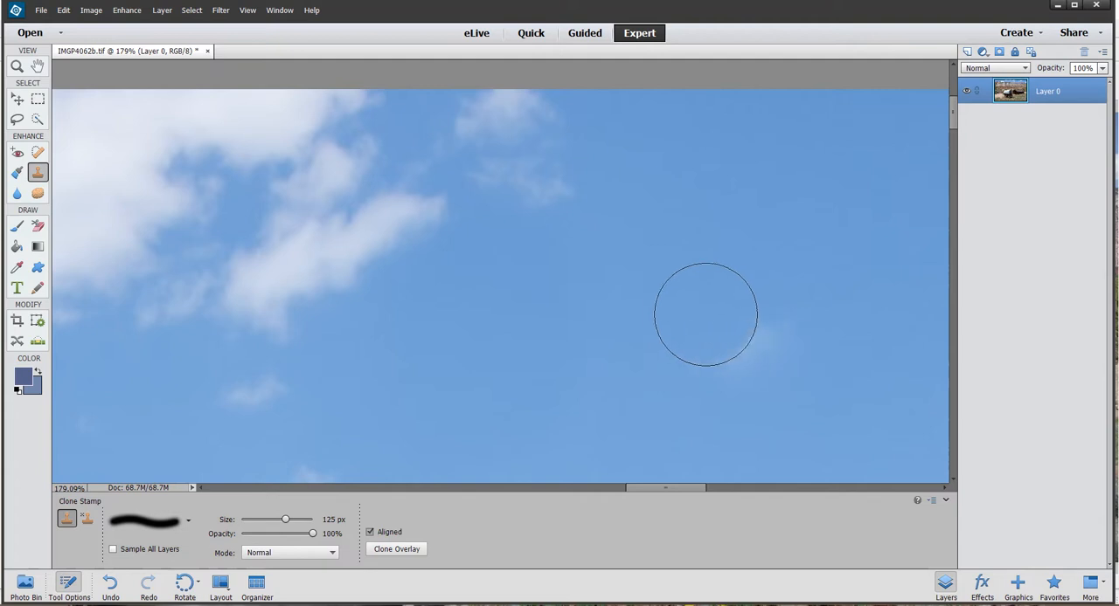
- Examine the cloned area and the remaining sky up to the photo's right edge, returning to the whole photo
{"action": "scroll", "coordinate": [705, 315], "scroll_direction": "down", "scroll_amount": 5}
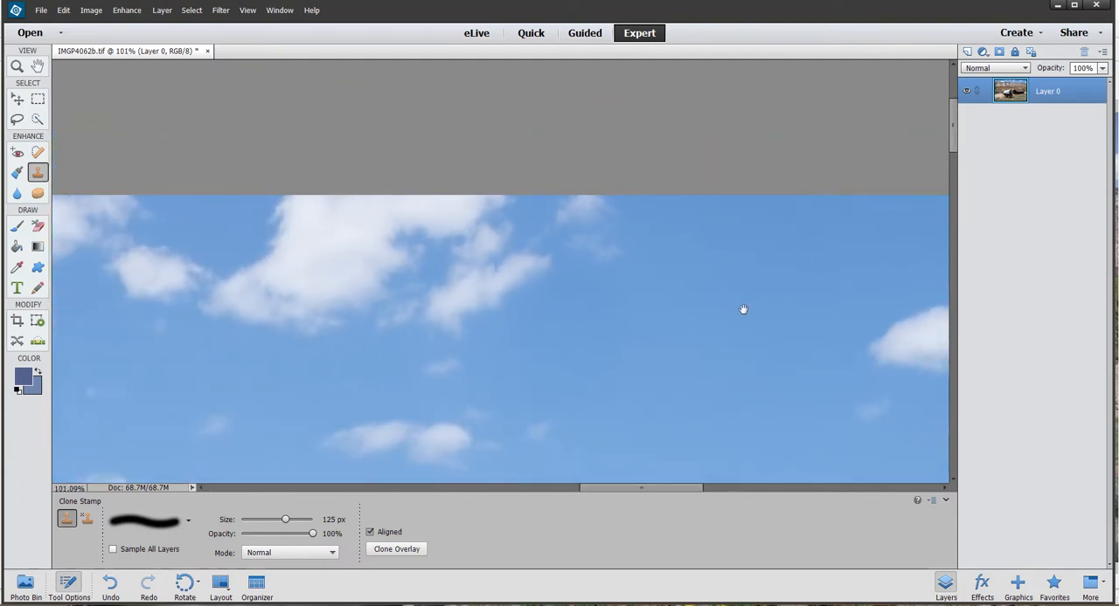
{"action": "left_click_drag", "start_coordinate": [743, 309], "coordinate": [734, 292]}
{"action": "left_click", "coordinate": [68, 583]}
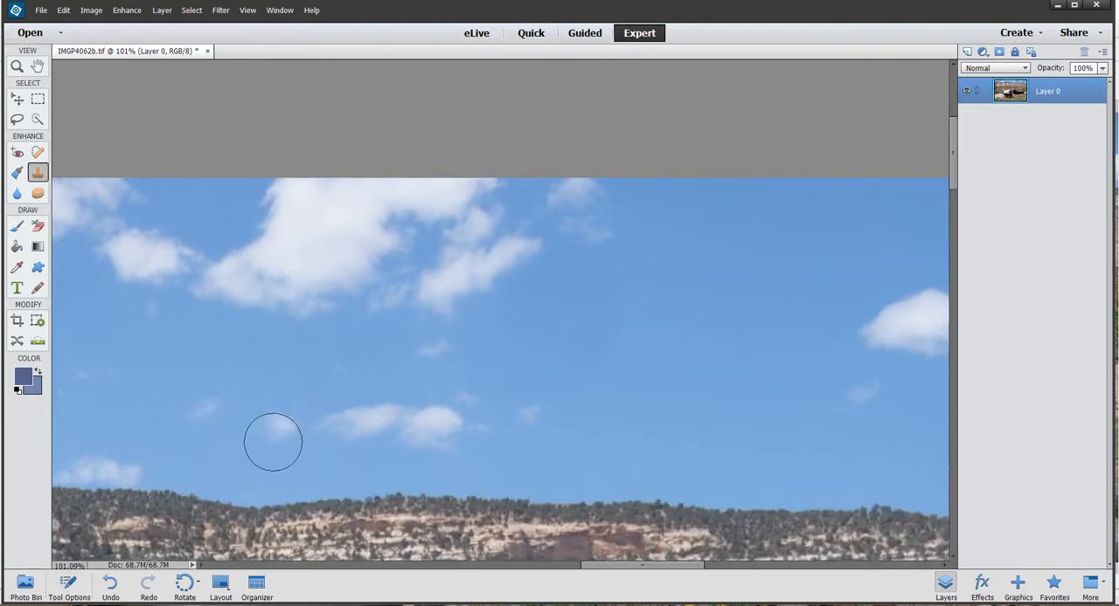
{"action": "scroll", "coordinate": [681, 297], "scroll_direction": "up", "scroll_amount": 5}
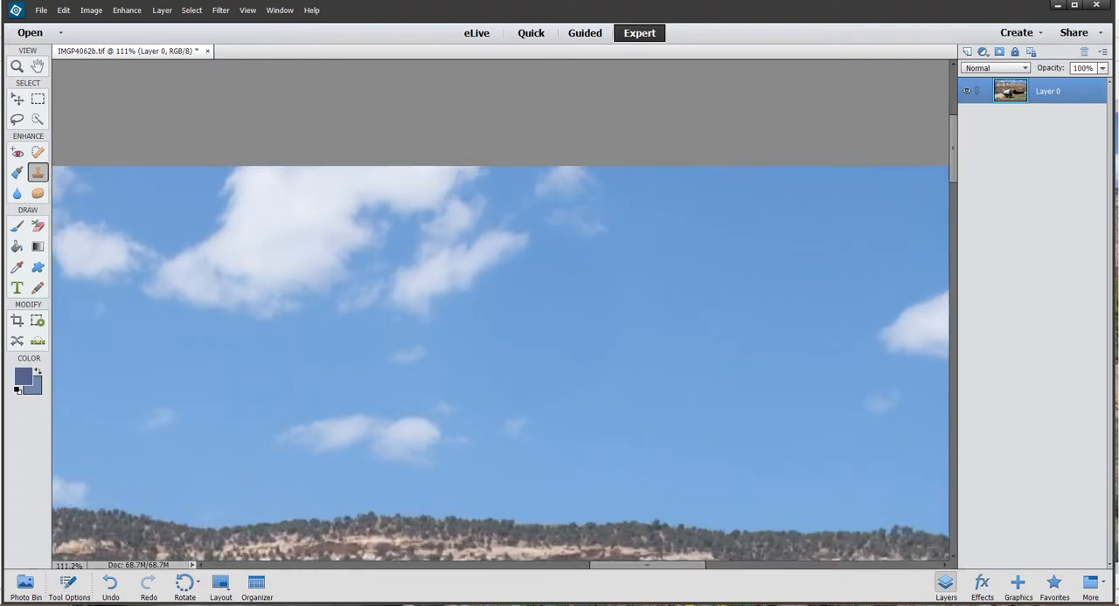
{"action": "left_click_drag", "start_coordinate": [690, 290], "coordinate": [525, 249]}
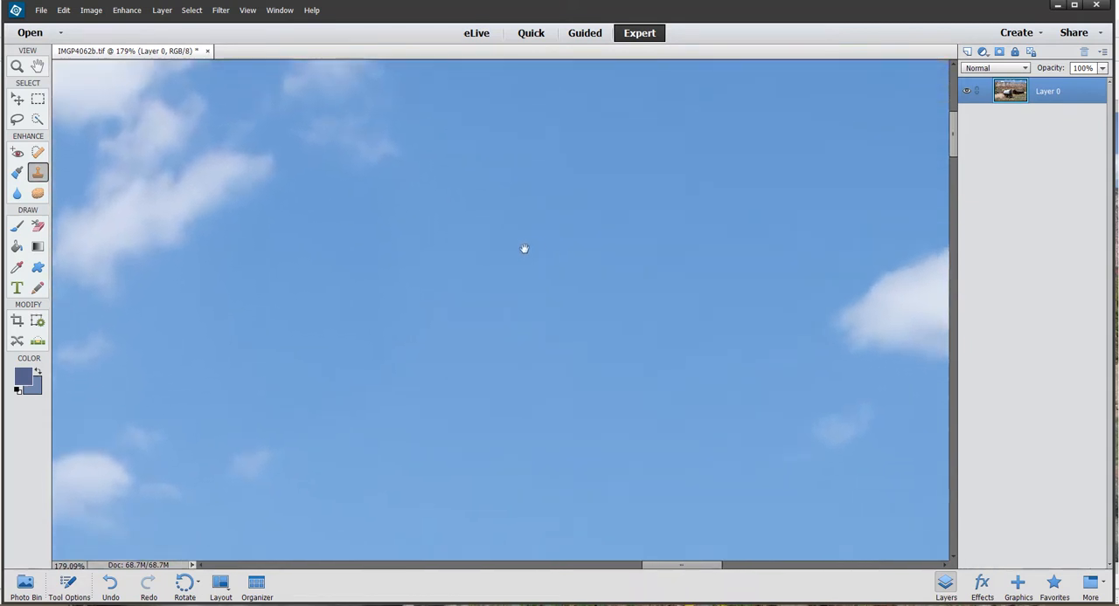
{"action": "left_click_drag", "start_coordinate": [687, 294], "coordinate": [290, 277]}
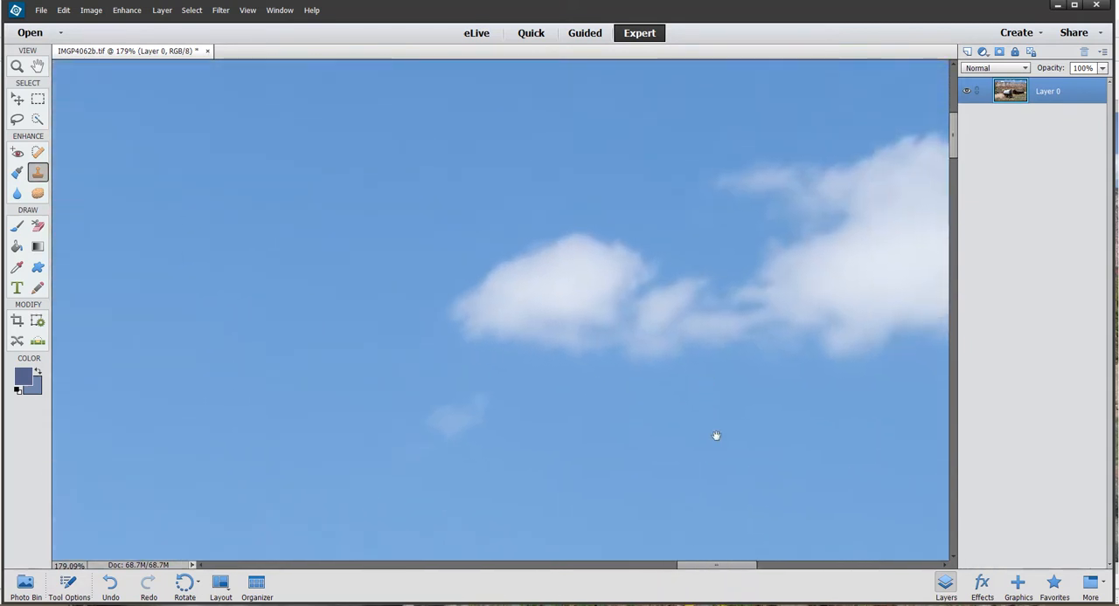
{"action": "left_click_drag", "start_coordinate": [714, 437], "coordinate": [329, 372]}
{"action": "left_click_drag", "start_coordinate": [769, 367], "coordinate": [295, 382]}
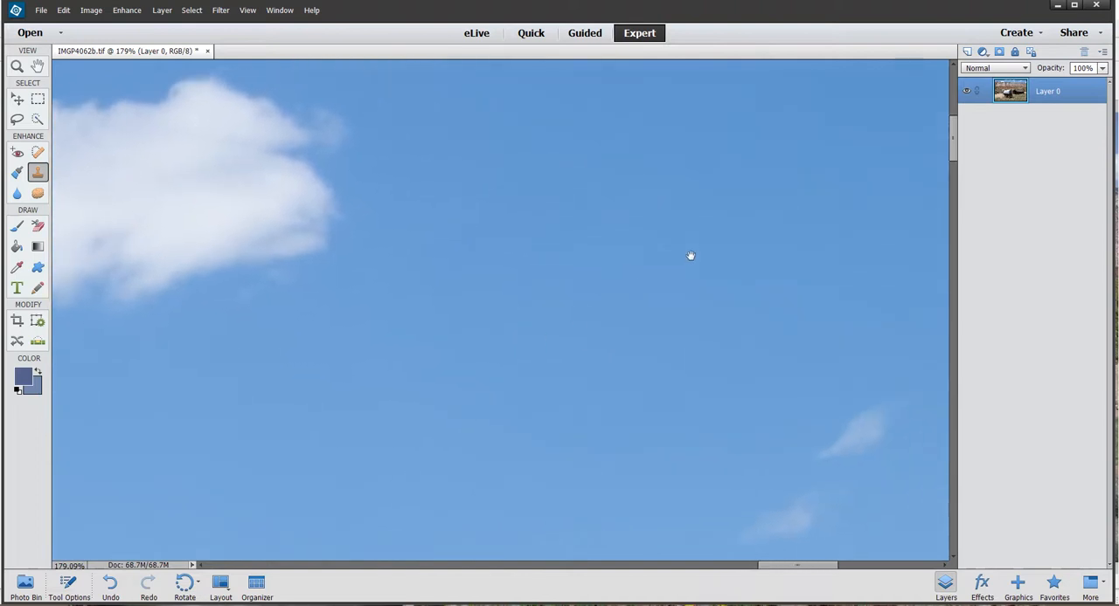
{"action": "left_click_drag", "start_coordinate": [690, 255], "coordinate": [509, 260]}
{"action": "mouse_move", "coordinate": [677, 232]}
{"action": "left_mouse_down"}
{"action": "mouse_move", "coordinate": [579, 309]}
{"action": "mouse_move", "coordinate": [554, 346]}
{"action": "left_mouse_up"}
{"action": "mouse_move", "coordinate": [676, 285]}
{"action": "left_mouse_down"}
{"action": "mouse_move", "coordinate": [767, 254]}
{"action": "mouse_move", "coordinate": [813, 221]}
{"action": "mouse_move", "coordinate": [879, 222]}
{"action": "left_mouse_up"}
{"action": "scroll", "coordinate": [525, 264], "scroll_direction": "down", "scroll_amount": 10}
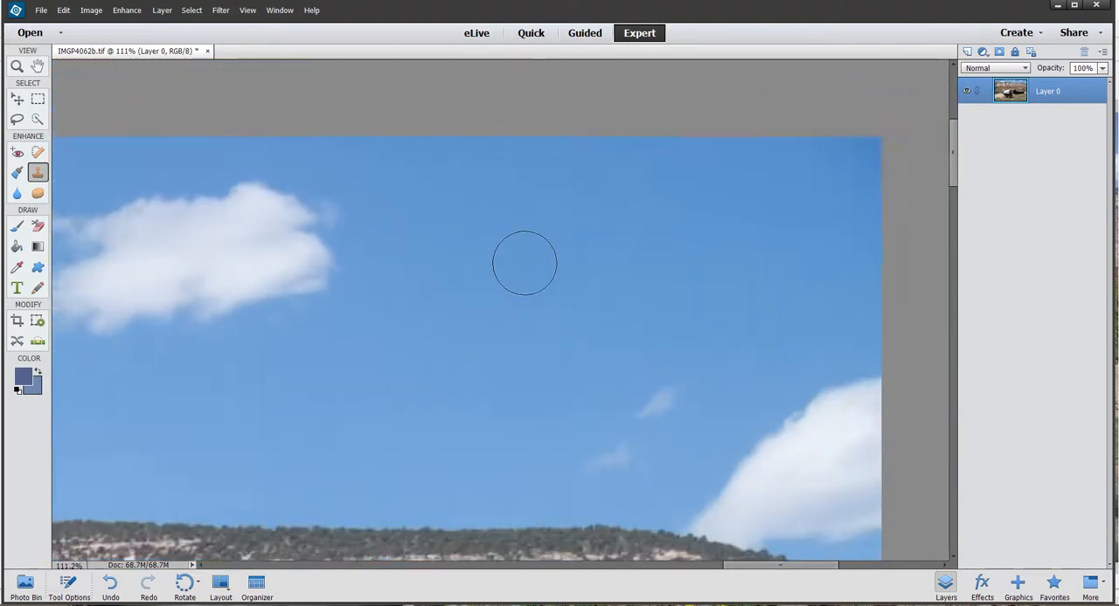
{"action": "scroll", "coordinate": [522, 264], "scroll_direction": "down", "scroll_amount": 10}
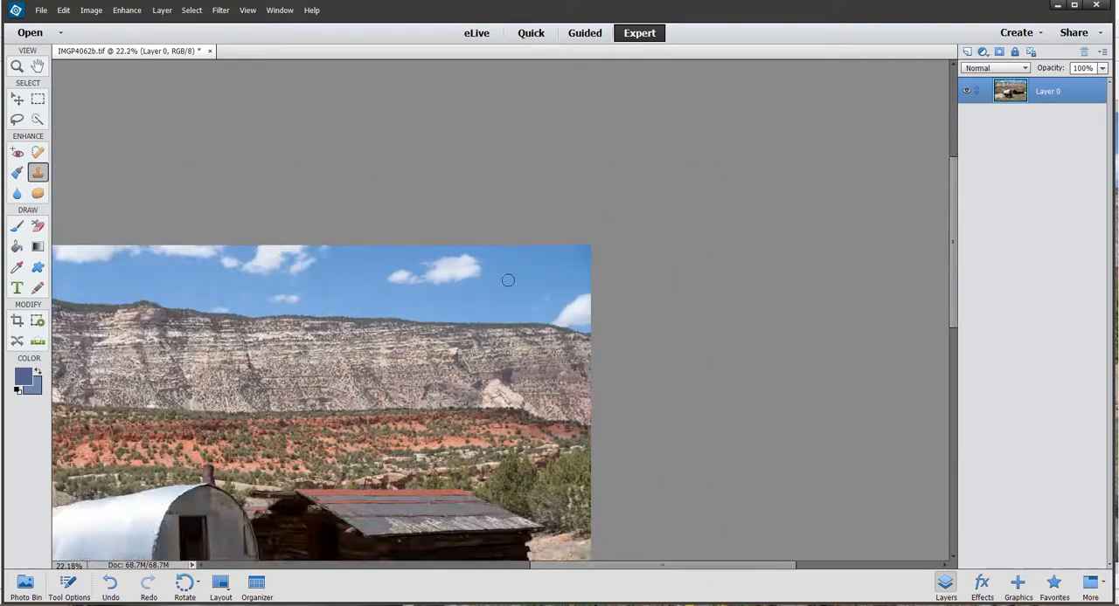
{"action": "scroll", "coordinate": [500, 309], "scroll_direction": "up", "scroll_amount": 1}
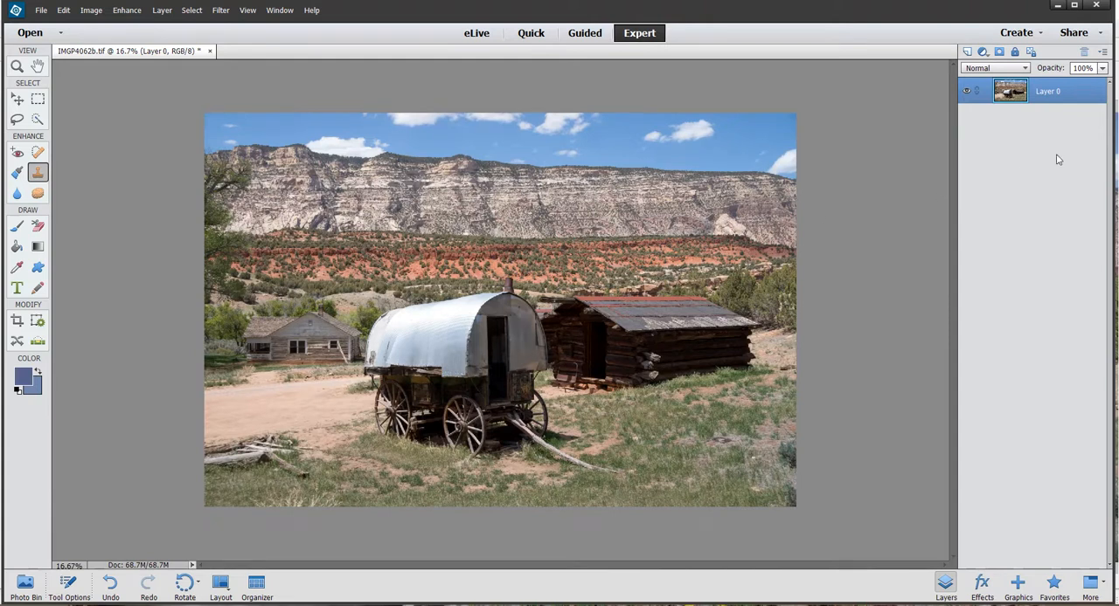
- Duplicate Layer 0 and set the duplicate's blending mode to Multiply
{"action": "right_click", "coordinate": [1092, 93]}
{"action": "left_click", "coordinate": [1085, 128]}
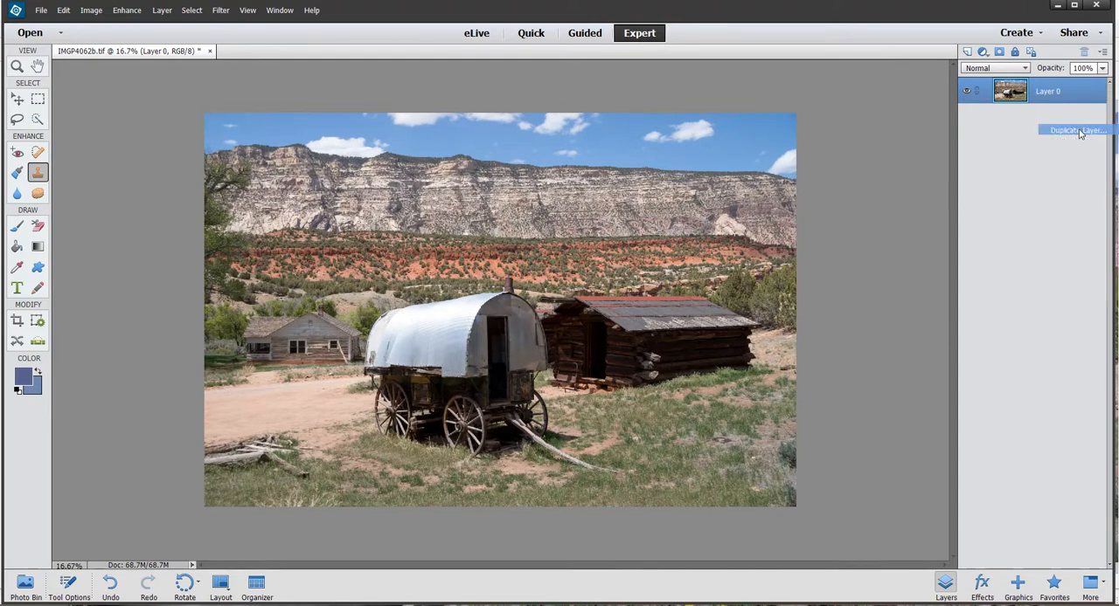
{"action": "left_click", "coordinate": [671, 190]}
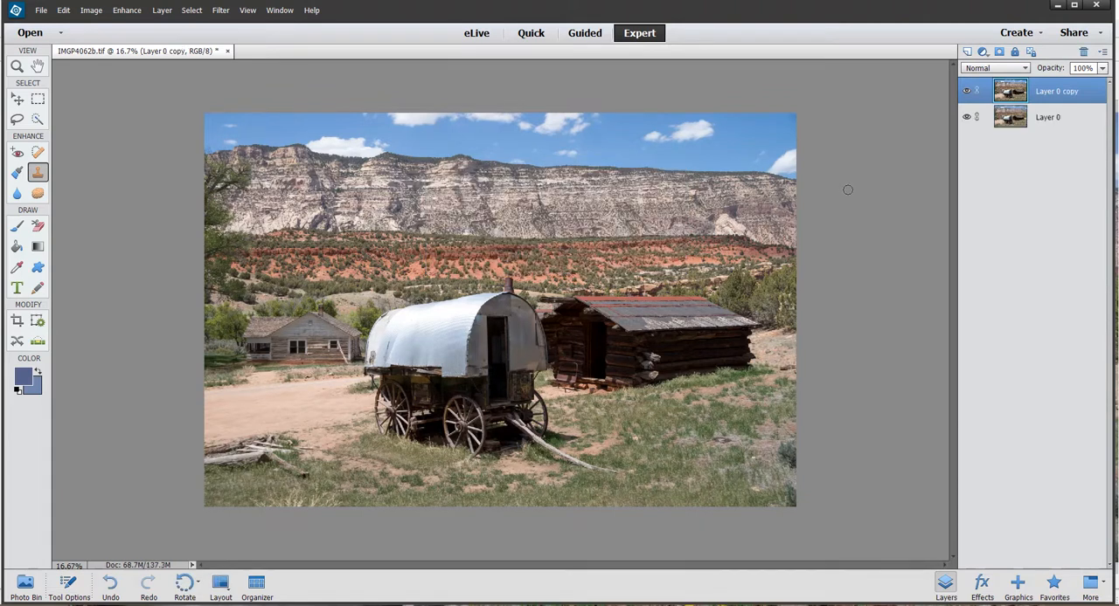
{"action": "left_click", "coordinate": [1026, 68]}
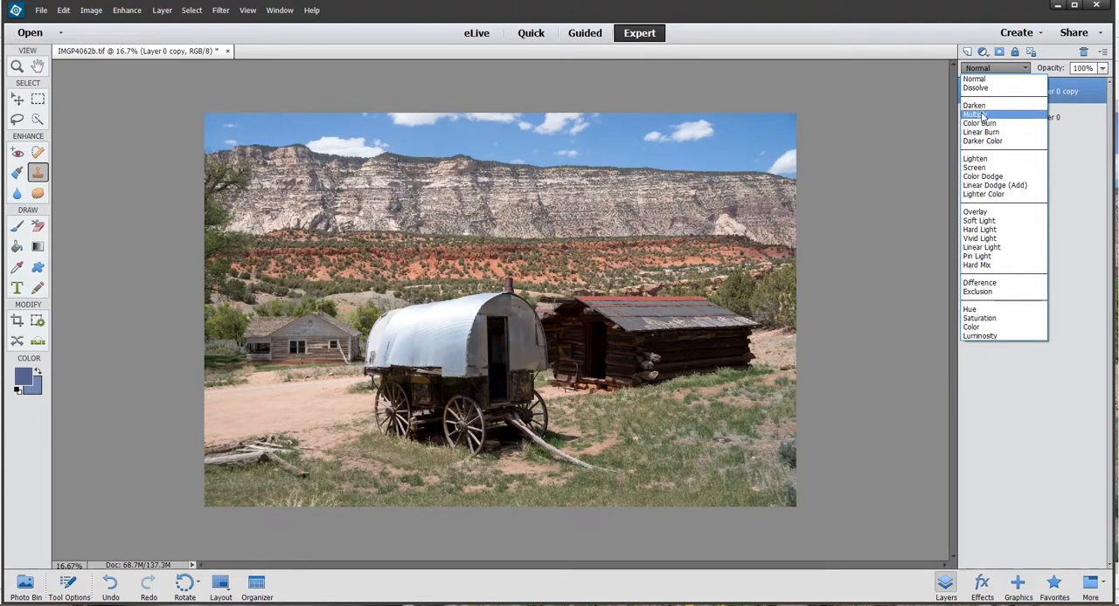
{"action": "left_click", "coordinate": [982, 114]}
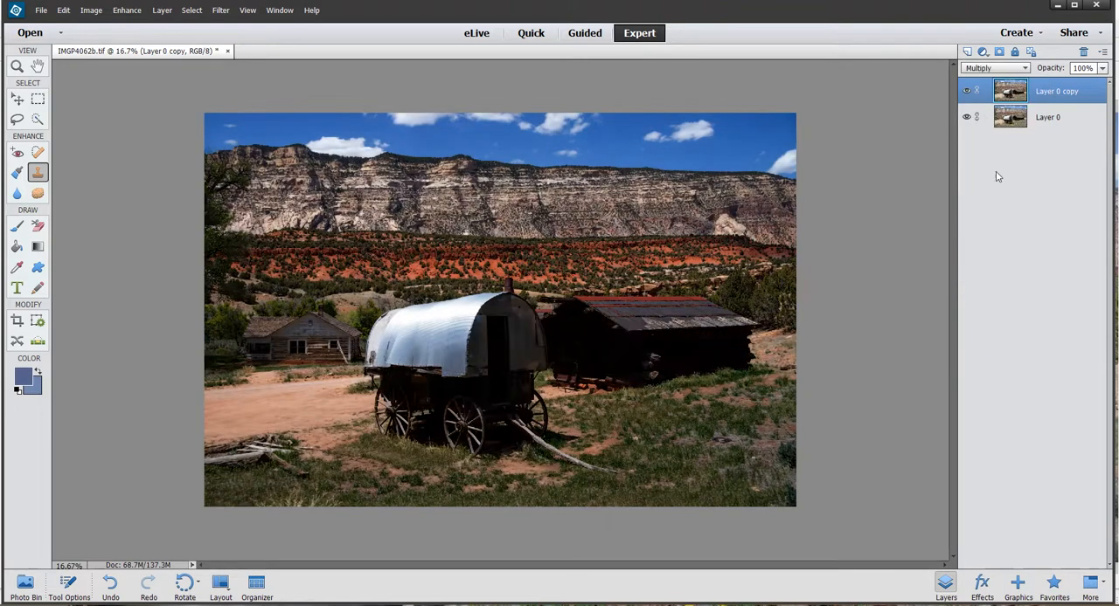
- Lower the Multiply layer's opacity to 39%
{"action": "left_click", "coordinate": [1103, 69]}
{"action": "left_click_drag", "start_coordinate": [1106, 88], "coordinate": [1057, 84]}
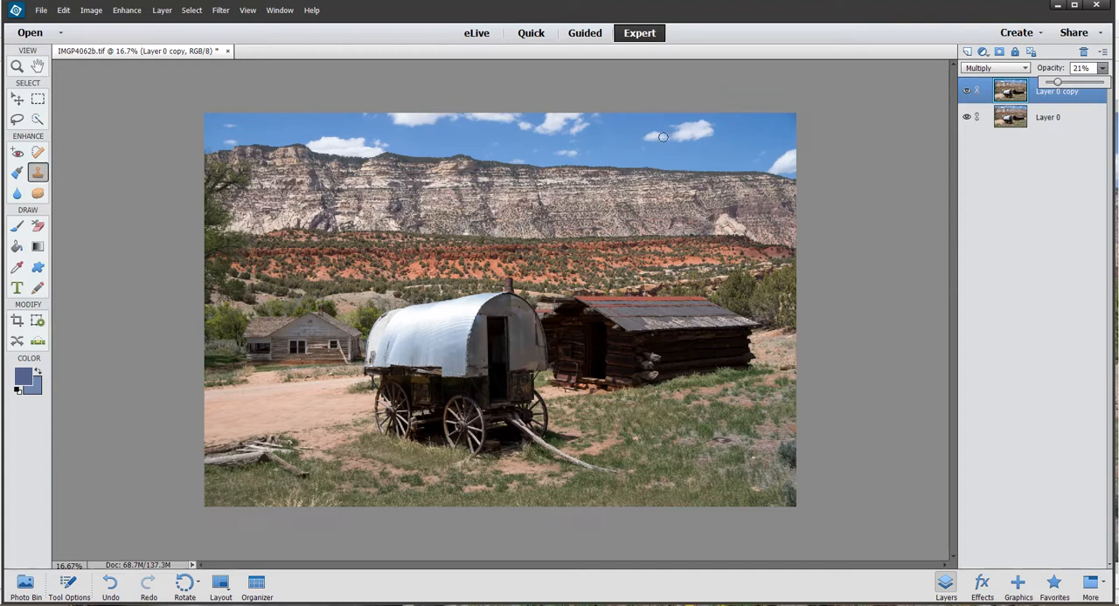
{"action": "mouse_move", "coordinate": [1057, 83]}
{"action": "left_mouse_down"}
{"action": "mouse_move", "coordinate": [1044, 84]}
{"action": "mouse_move", "coordinate": [1067, 84]}
{"action": "left_mouse_up"}
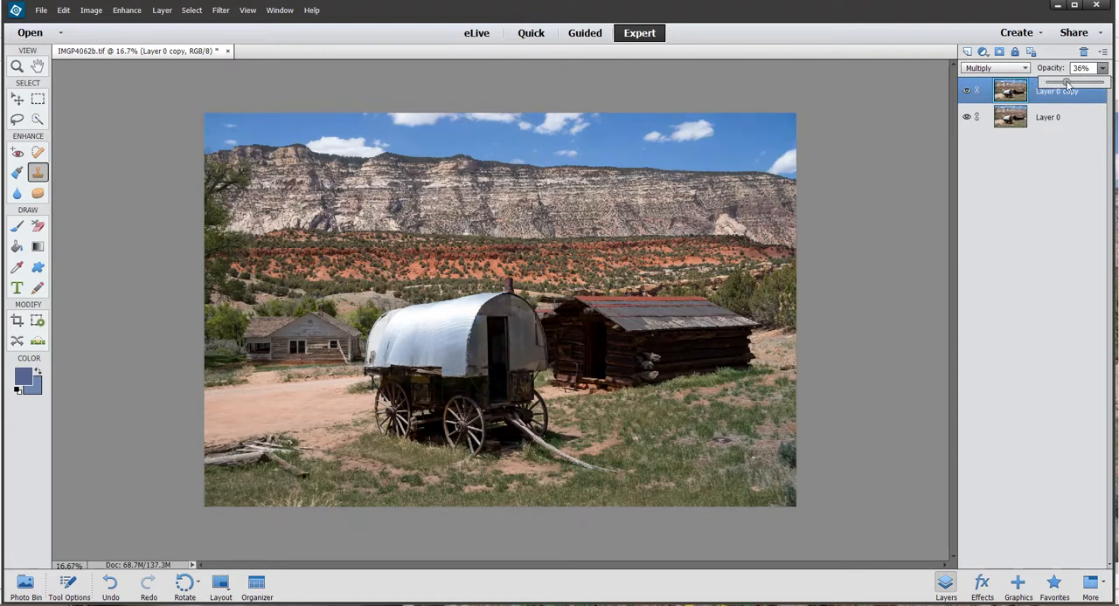
{"action": "scroll", "coordinate": [721, 127], "scroll_direction": "up", "scroll_amount": 1}
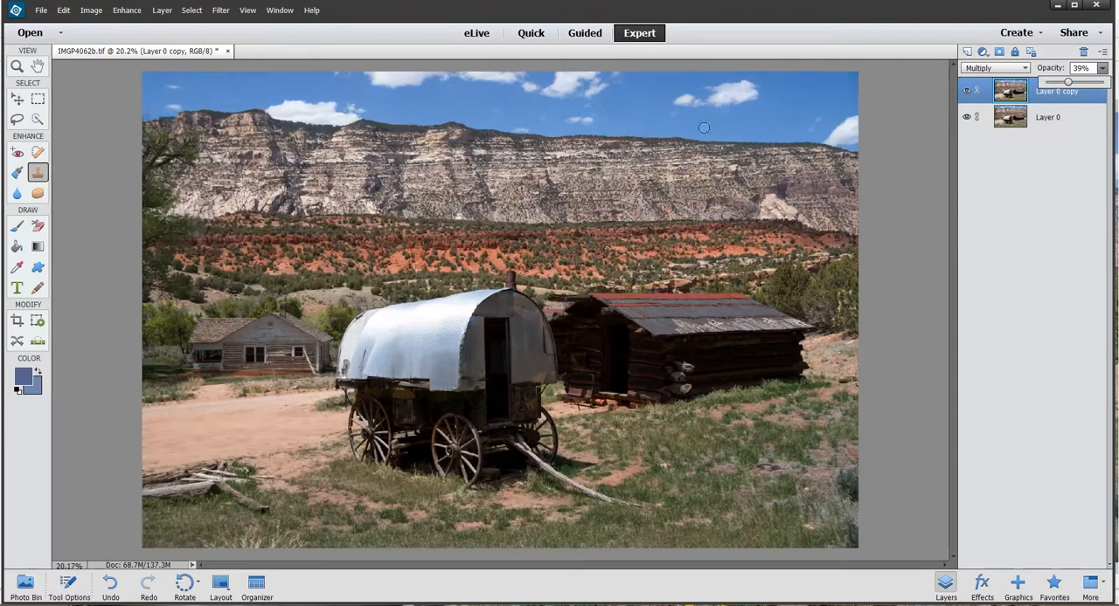
{"action": "key", "text": "space"}
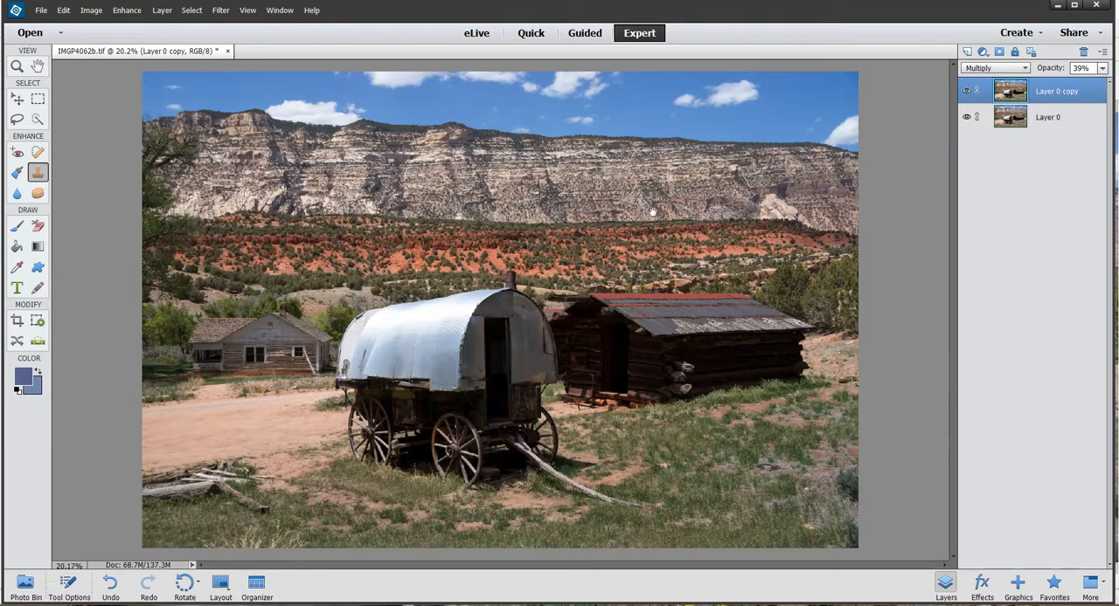
- Check the sky and cliffs up close and reduce the Multiply layer's opacity to 26%
{"action": "scroll", "coordinate": [601, 167], "scroll_direction": "up", "scroll_amount": 2}
{"action": "left_click_drag", "start_coordinate": [595, 133], "coordinate": [562, 388]}
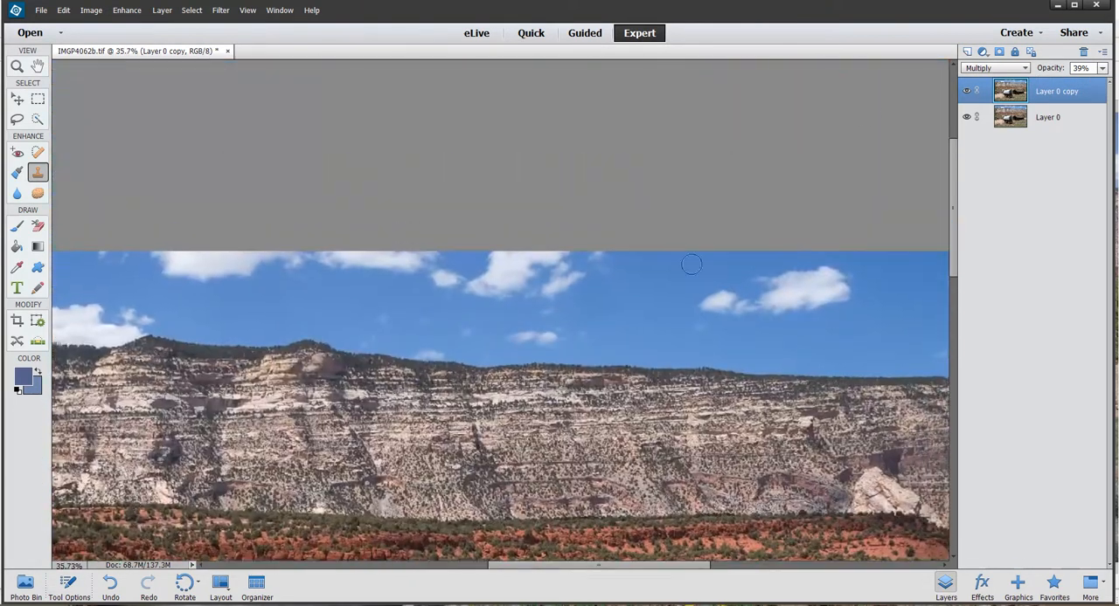
{"action": "left_click", "coordinate": [1103, 69]}
{"action": "mouse_move", "coordinate": [1070, 83]}
{"action": "left_mouse_down"}
{"action": "mouse_move", "coordinate": [1034, 91]}
{"action": "mouse_move", "coordinate": [1089, 90]}
{"action": "mouse_move", "coordinate": [1063, 92]}
{"action": "left_mouse_up"}
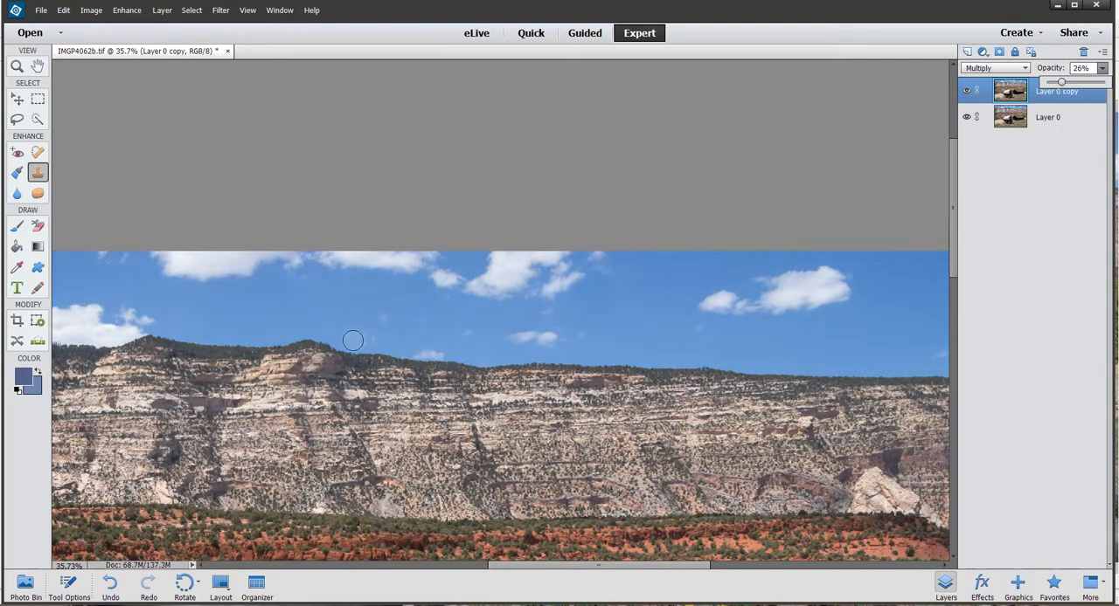
{"action": "scroll", "coordinate": [354, 341], "scroll_direction": "down", "scroll_amount": 5}
{"action": "scroll", "coordinate": [490, 240], "scroll_direction": "up", "scroll_amount": 1}
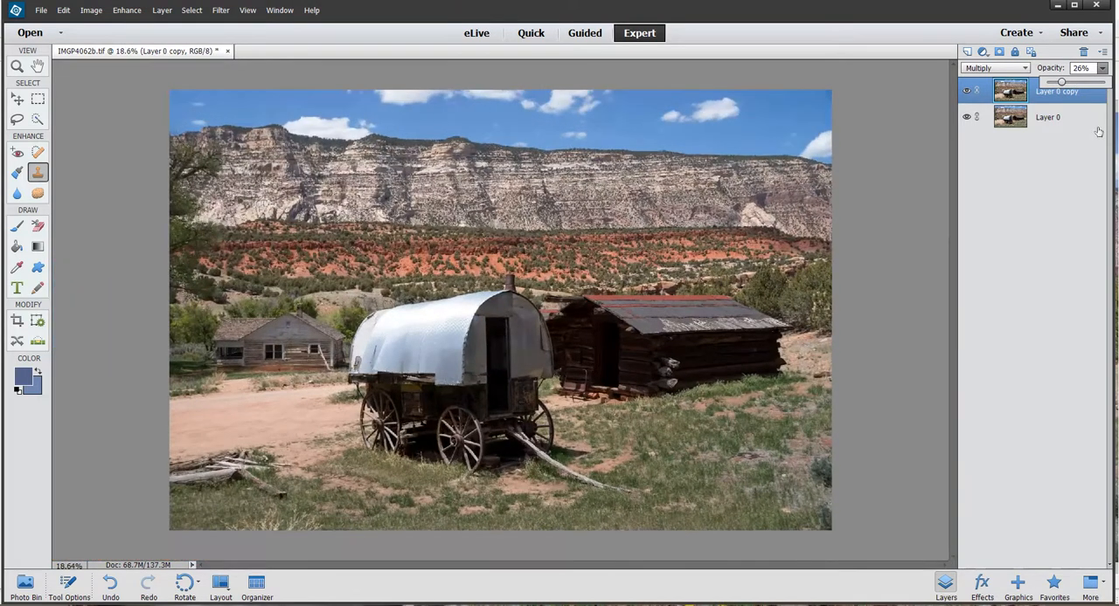
{"action": "left_click", "coordinate": [1033, 173]}
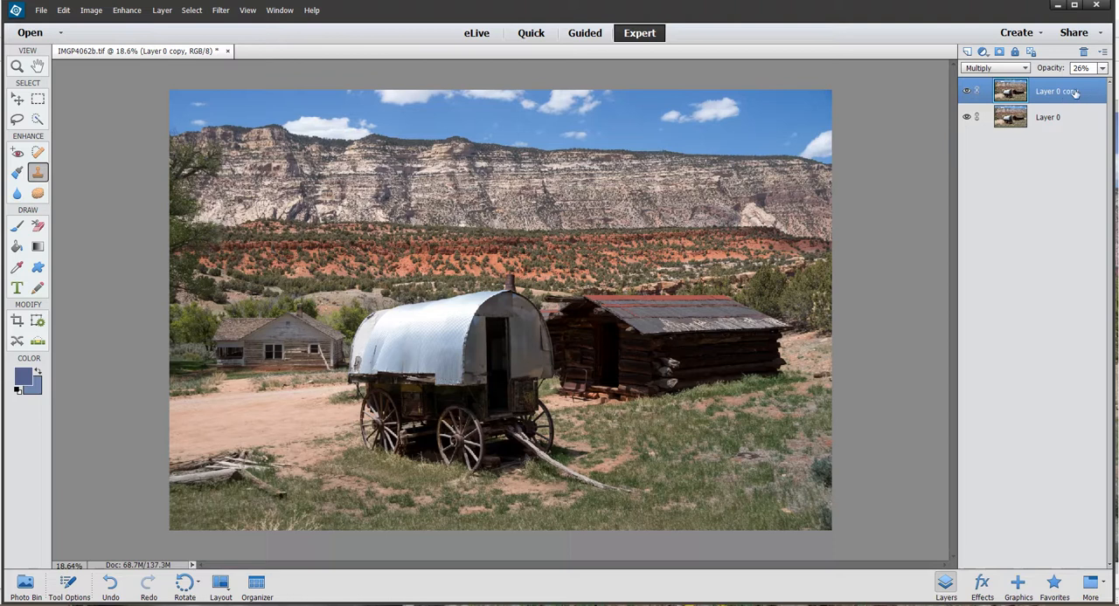
- Fine-tune the Multiply layer's opacity to 28%
{"action": "left_click", "coordinate": [1102, 69]}
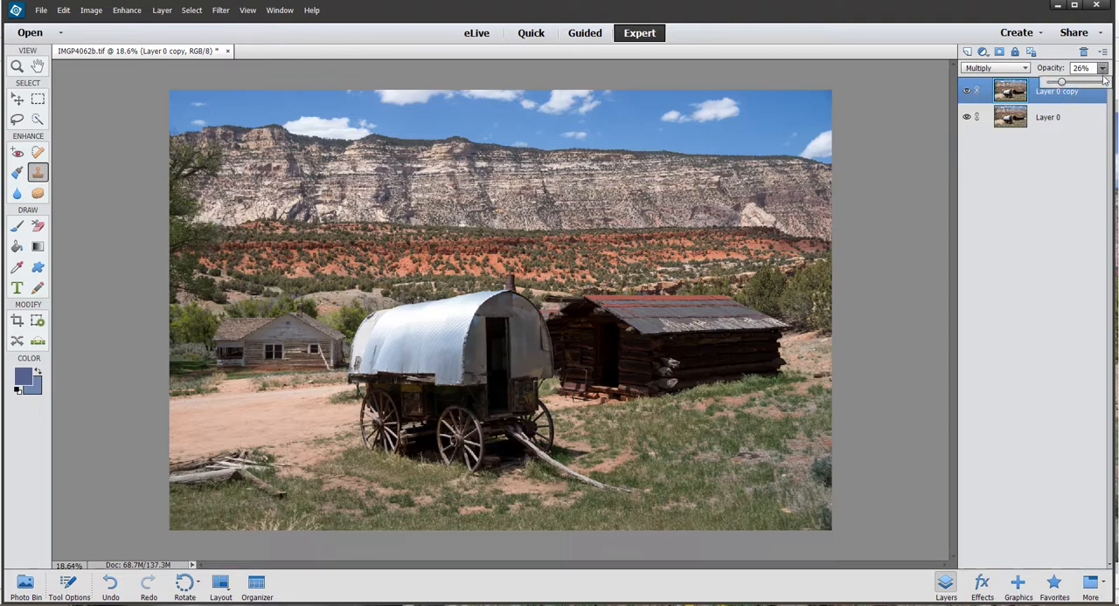
{"action": "left_click_drag", "start_coordinate": [1061, 82], "coordinate": [1057, 84]}
{"action": "left_click_drag", "start_coordinate": [1069, 84], "coordinate": [1062, 85]}
{"action": "left_click", "coordinate": [1051, 232]}
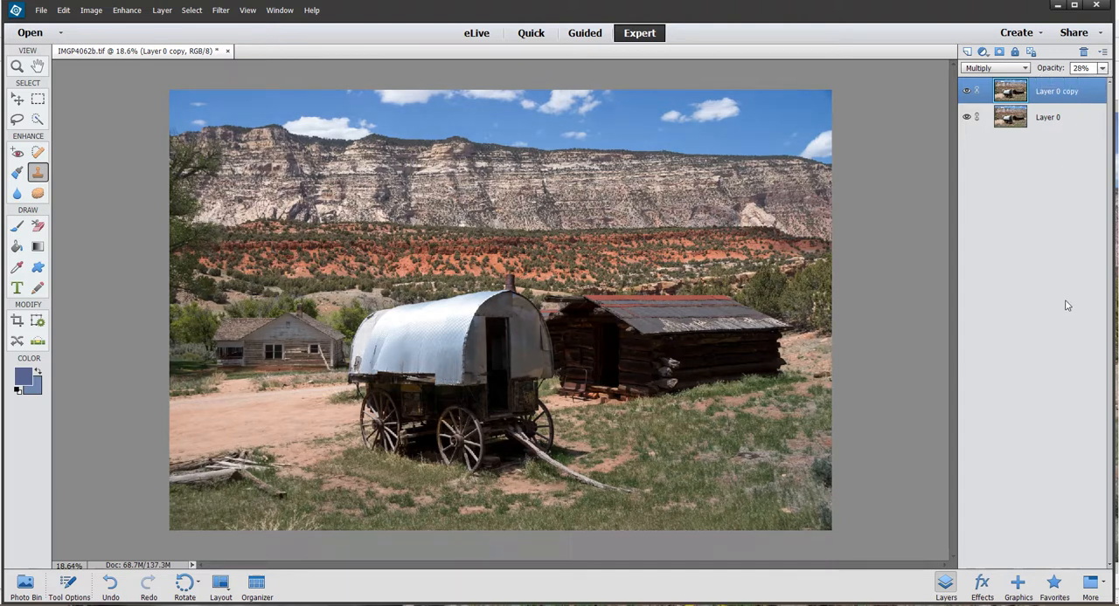
- Compare the photo with and without the Multiply layer by repeatedly hiding and showing it
{"action": "left_click", "coordinate": [967, 92]}
{"action": "left_click", "coordinate": [966, 92]}
{"action": "left_click", "coordinate": [966, 92]}
{"action": "left_click", "coordinate": [967, 92]}
{"action": "left_click", "coordinate": [967, 92]}
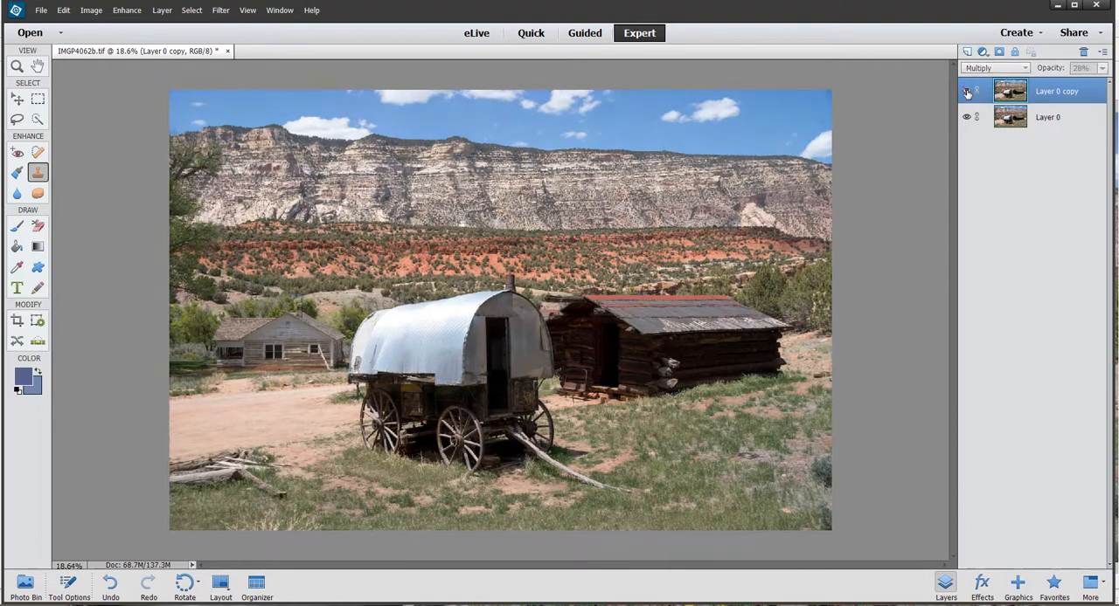
{"action": "left_click", "coordinate": [967, 92]}
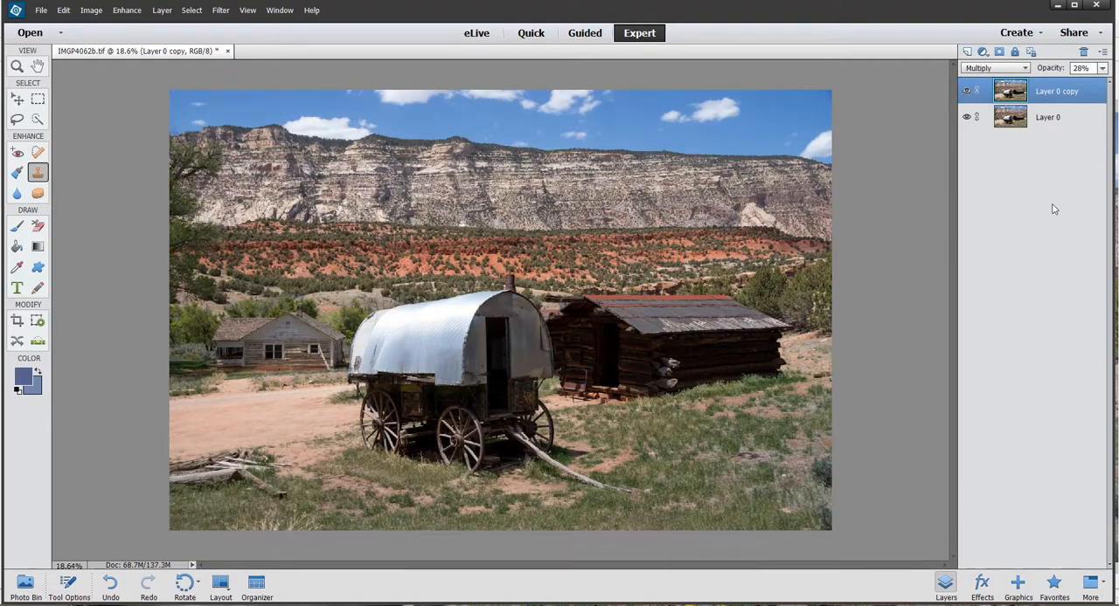
- Merge the visible layers into one and duplicate the merged layer under its default name
{"action": "right_click", "coordinate": [1089, 93]}
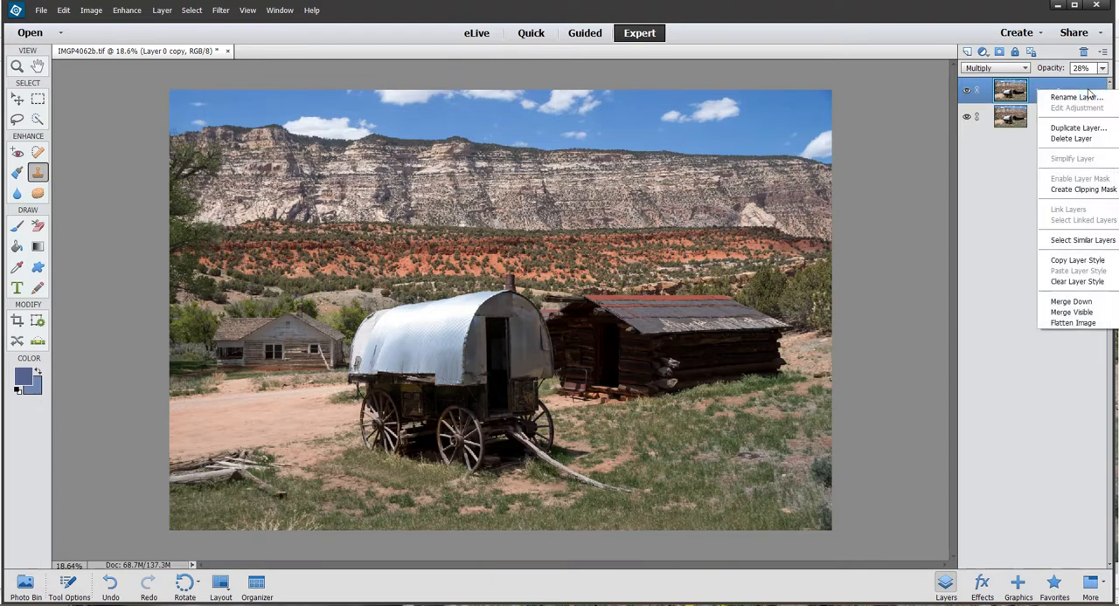
{"action": "left_click", "coordinate": [1073, 313]}
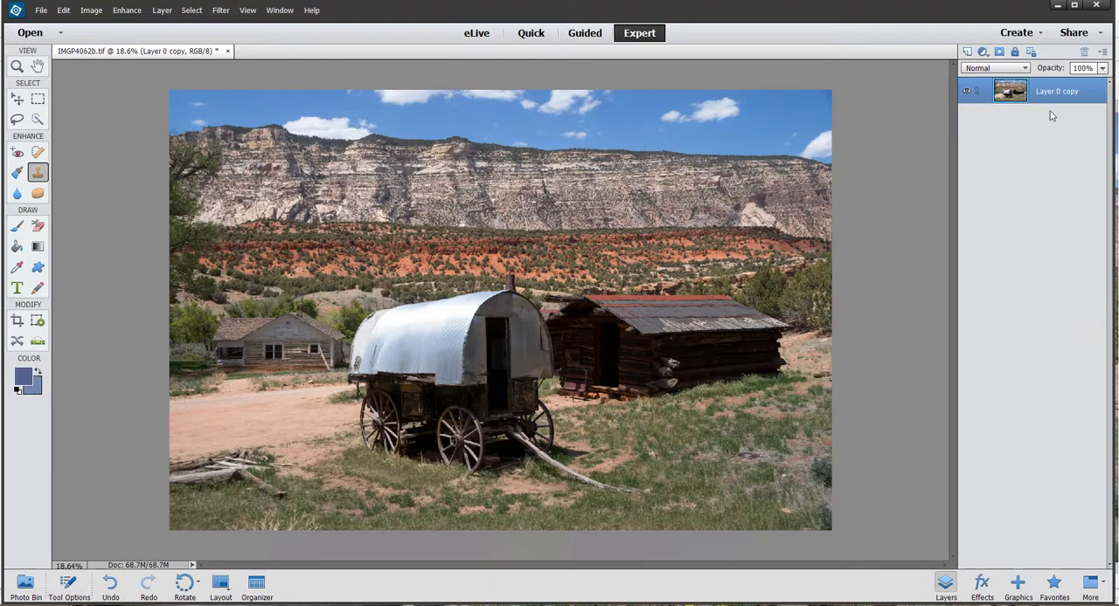
{"action": "right_click", "coordinate": [1061, 88]}
{"action": "left_click", "coordinate": [1077, 122]}
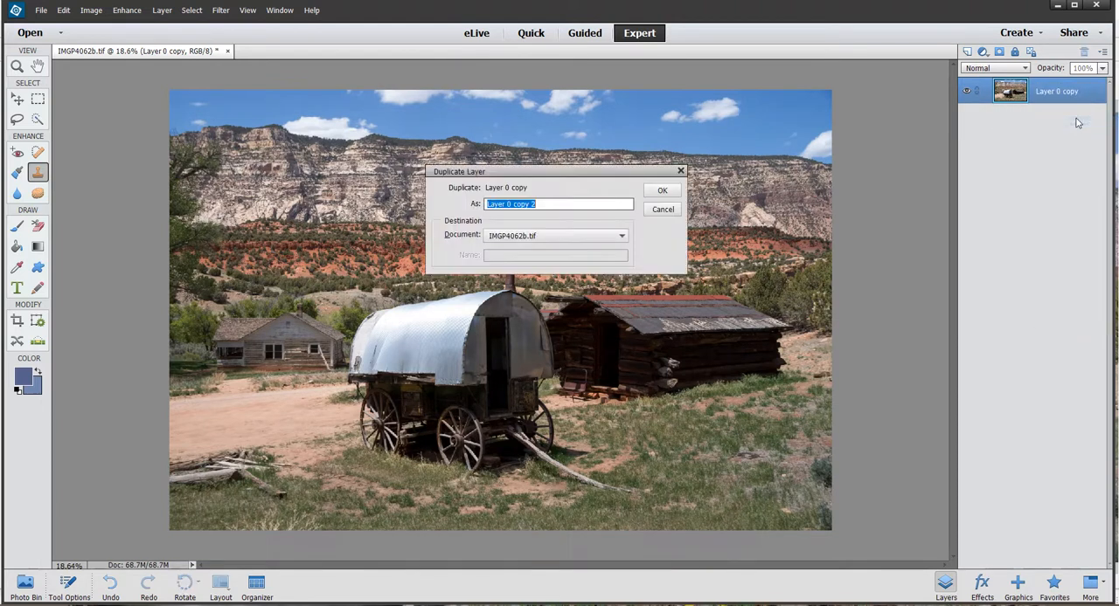
{"action": "left_click", "coordinate": [673, 194]}
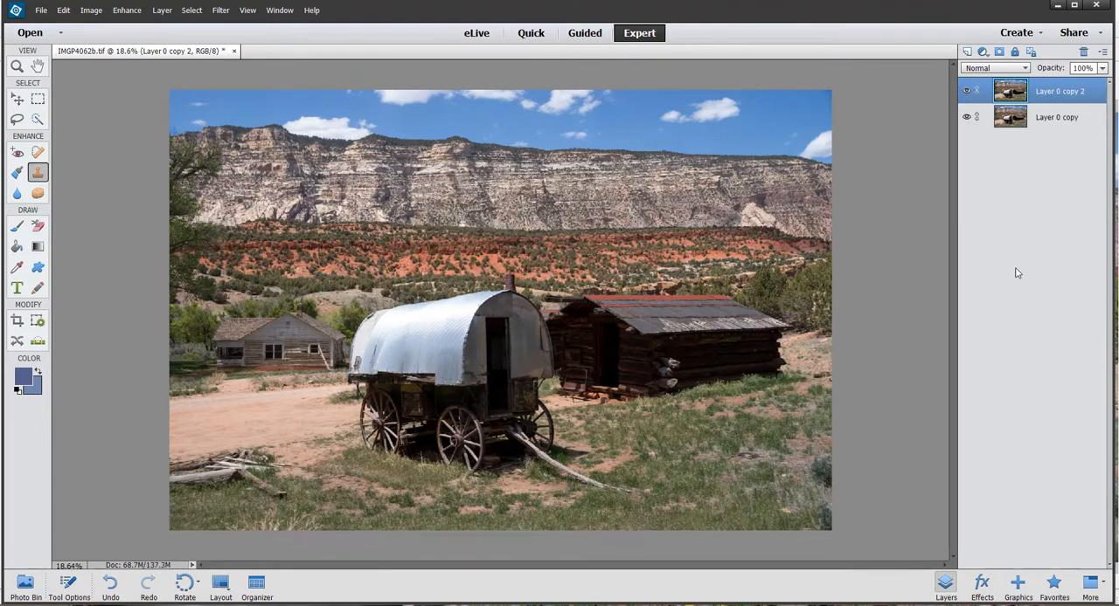
- Open the duplicated wagon layer in the Luminar 4 filter
{"action": "left_click", "coordinate": [220, 10]}
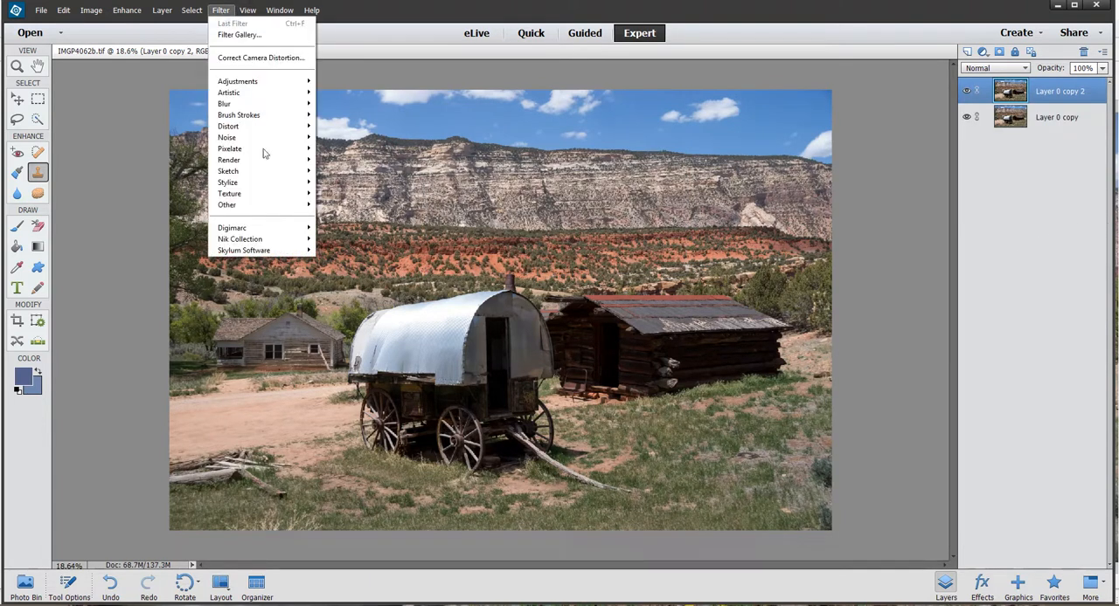
{"action": "mouse_move", "coordinate": [275, 255]}
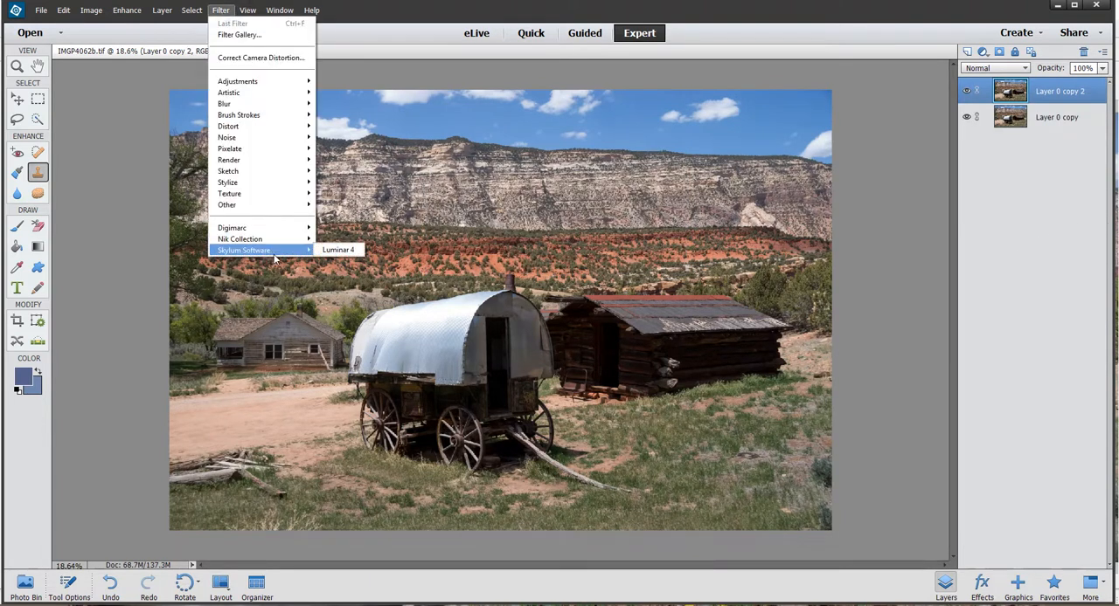
{"action": "left_click", "coordinate": [333, 252]}
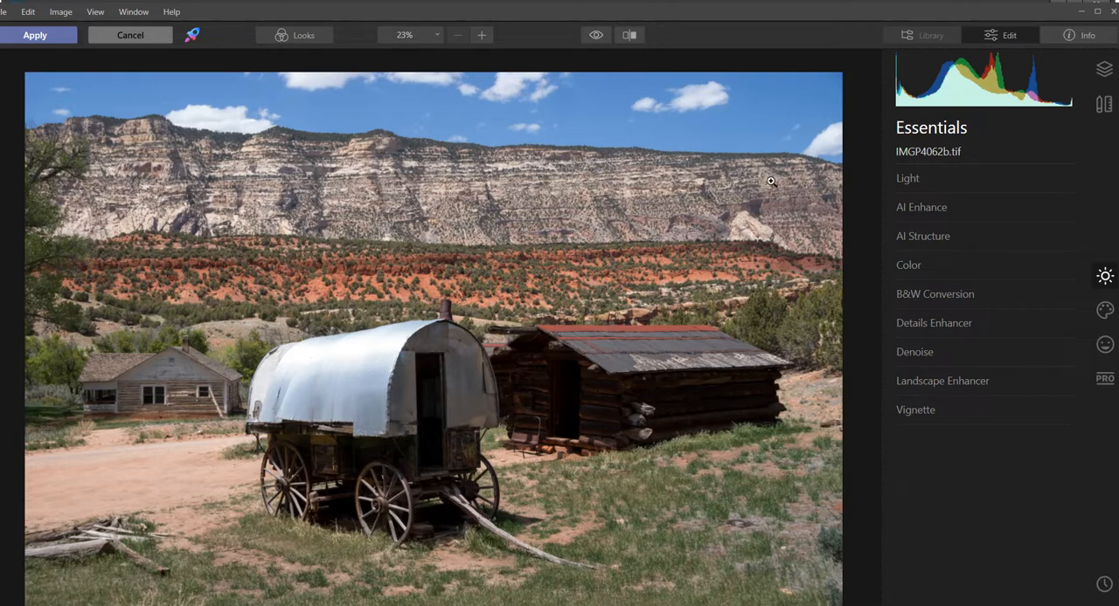
- Brighten the photo in the Light adjustments by setting Exposure to 0.56
{"action": "left_click", "coordinate": [912, 179]}
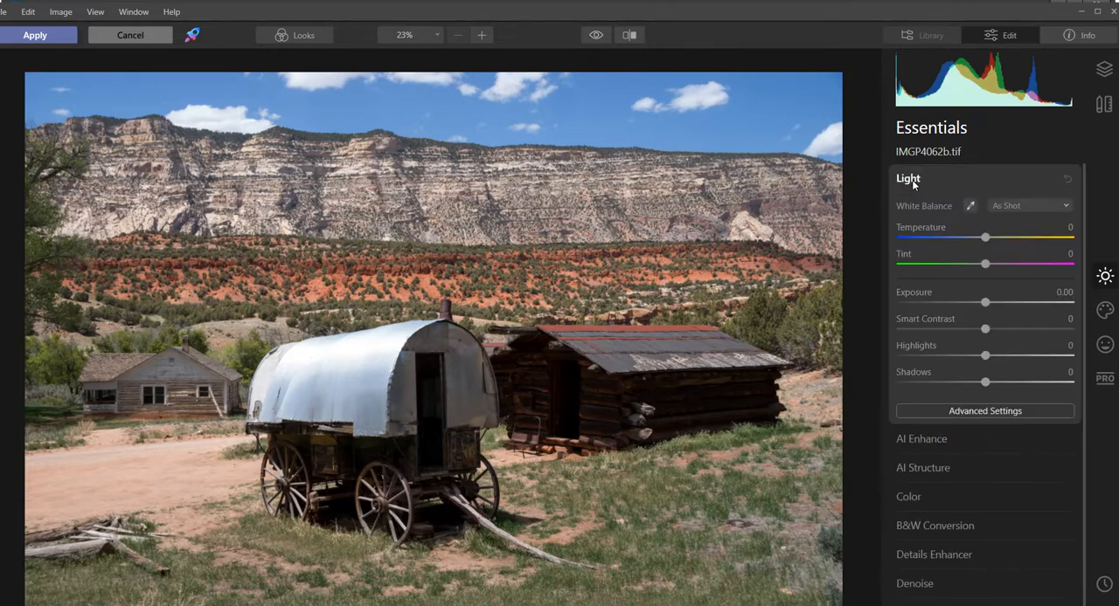
{"action": "scroll", "coordinate": [1002, 469], "scroll_direction": "down", "scroll_amount": 1}
{"action": "scroll", "coordinate": [1003, 469], "scroll_direction": "up", "scroll_amount": 1}
{"action": "mouse_move", "coordinate": [986, 304]}
{"action": "left_mouse_down"}
{"action": "mouse_move", "coordinate": [974, 302]}
{"action": "mouse_move", "coordinate": [1006, 303]}
{"action": "mouse_move", "coordinate": [987, 304]}
{"action": "left_mouse_up"}
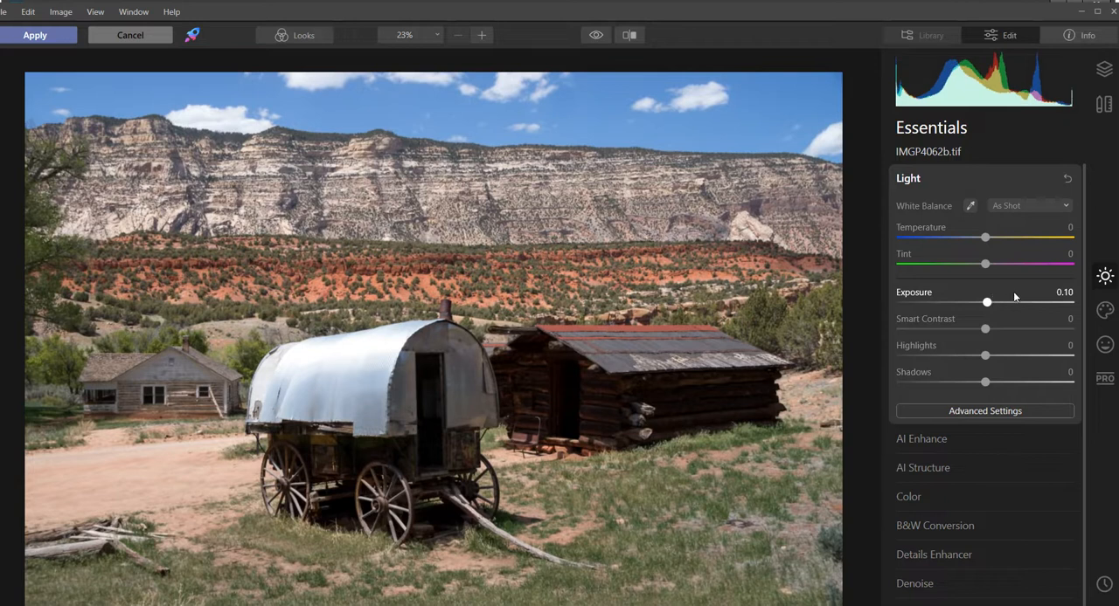
{"action": "mouse_move", "coordinate": [986, 239]}
{"action": "left_mouse_down"}
{"action": "mouse_move", "coordinate": [997, 240]}
{"action": "mouse_move", "coordinate": [987, 244]}
{"action": "left_mouse_up"}
{"action": "left_click_drag", "start_coordinate": [987, 303], "coordinate": [994, 303]}
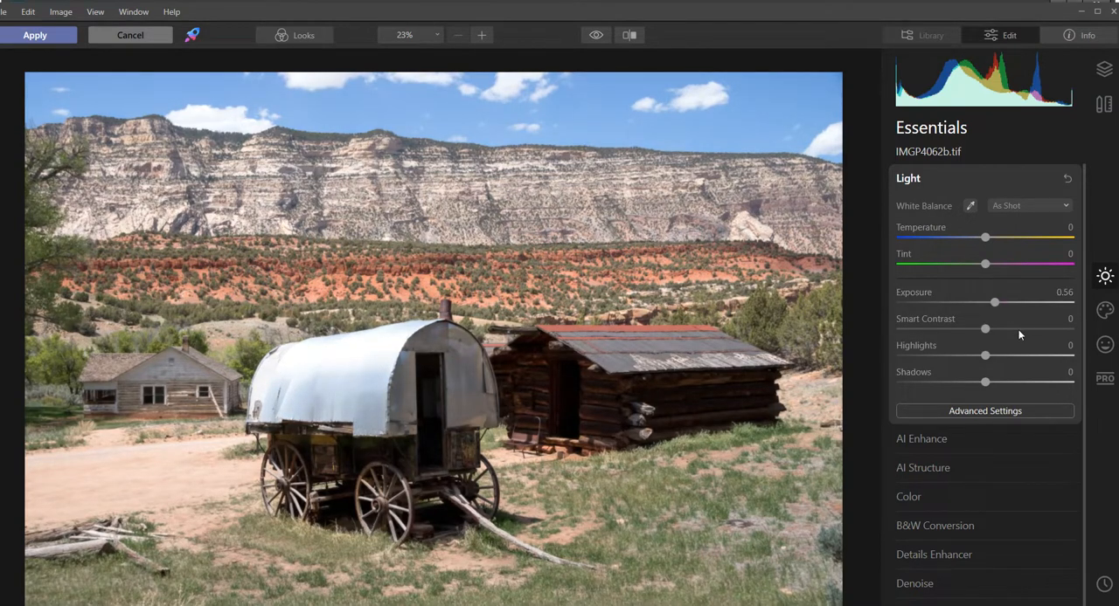
- Balance the photo's tones in the Light adjustments with Highlights -20, Shadows 14, Whites -4 and Blacks -10
{"action": "mouse_move", "coordinate": [985, 330]}
{"action": "left_mouse_down"}
{"action": "mouse_move", "coordinate": [949, 330]}
{"action": "mouse_move", "coordinate": [1054, 330]}
{"action": "mouse_move", "coordinate": [959, 331]}
{"action": "mouse_move", "coordinate": [981, 328]}
{"action": "left_mouse_up"}
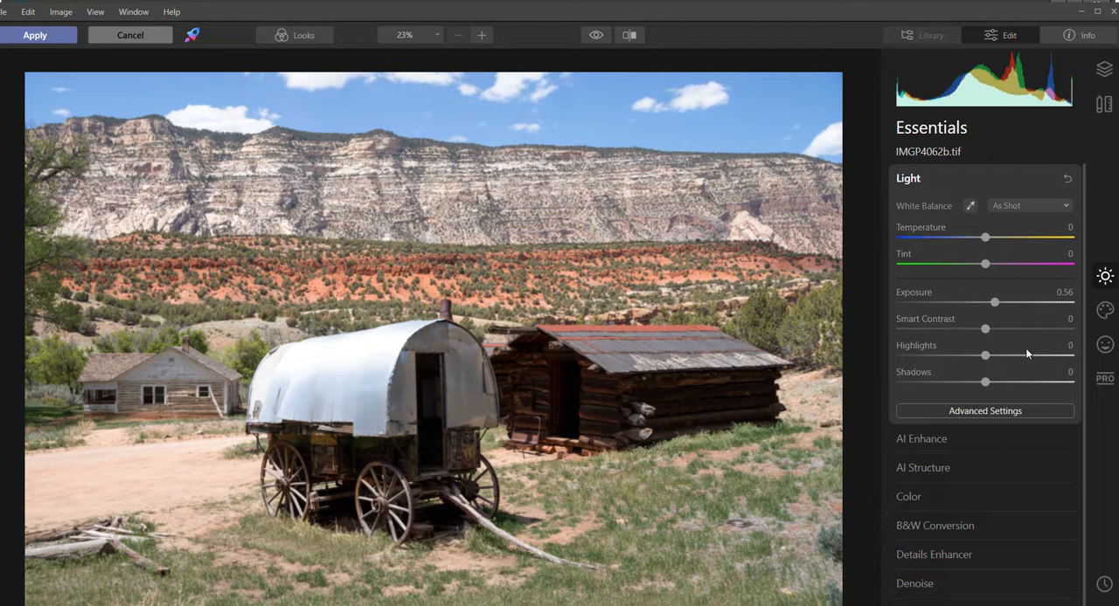
{"action": "left_click_drag", "start_coordinate": [984, 356], "coordinate": [995, 385]}
{"action": "left_click", "coordinate": [985, 411]}
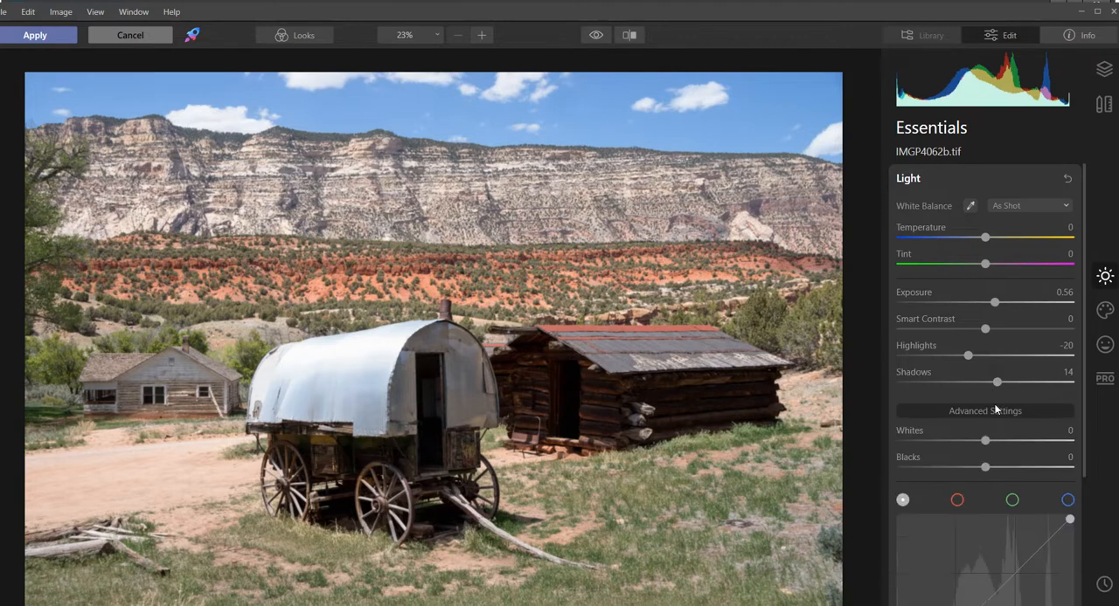
{"action": "scroll", "coordinate": [997, 409], "scroll_direction": "down", "scroll_amount": 2}
{"action": "left_click_drag", "start_coordinate": [985, 342], "coordinate": [975, 372]}
{"action": "scroll", "coordinate": [950, 267], "scroll_direction": "up", "scroll_amount": 3}
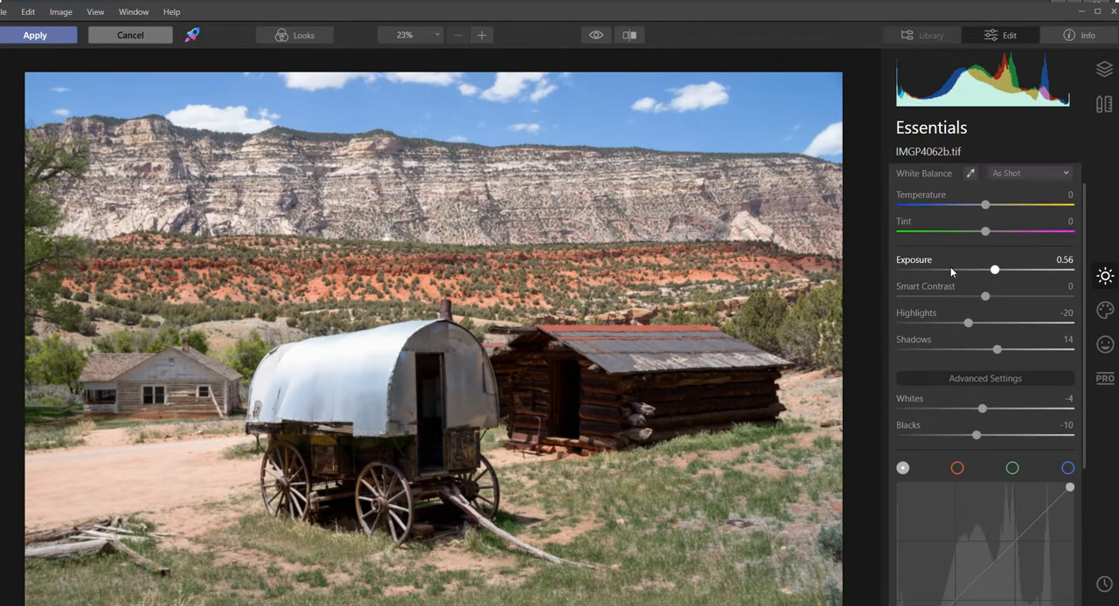
{"action": "left_click", "coordinate": [907, 176]}
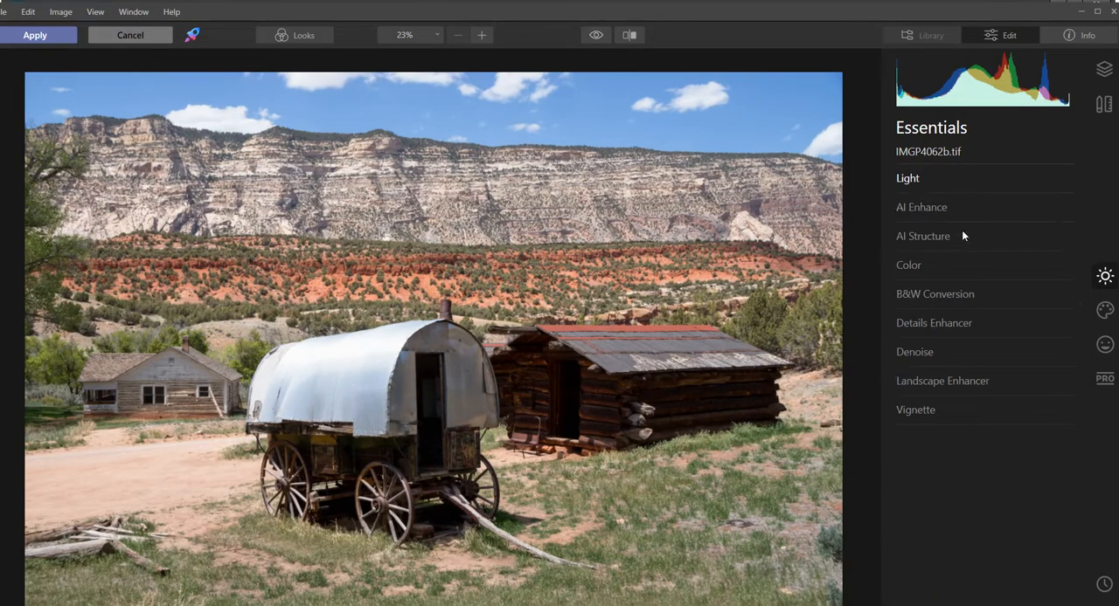
- Add a slight AI Accent to the photo and try out the AI Sky Enhancer
{"action": "left_click", "coordinate": [933, 210]}
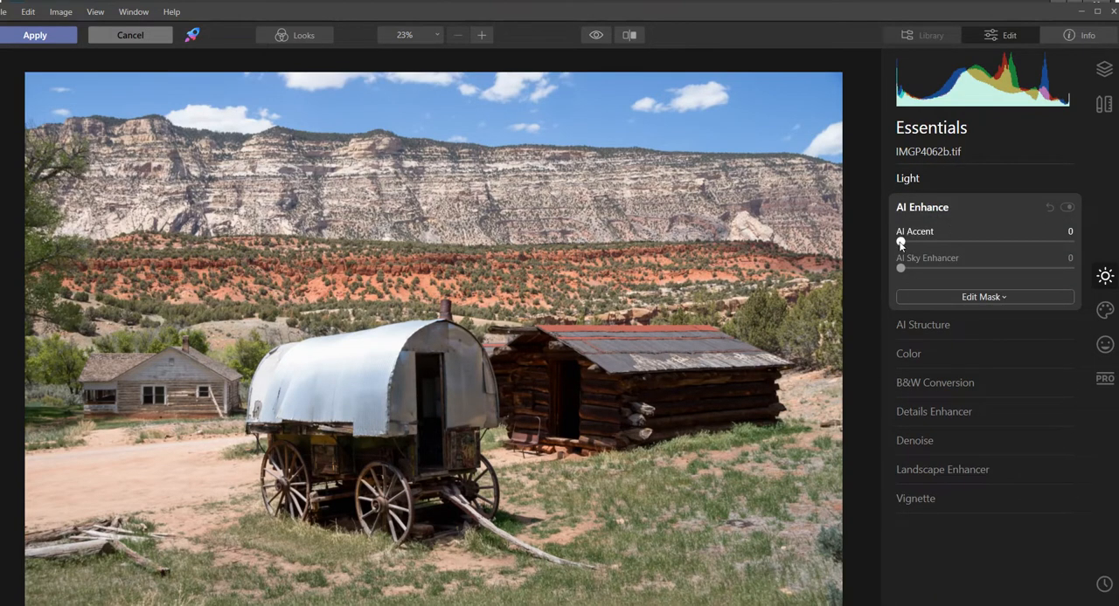
{"action": "mouse_move", "coordinate": [901, 245]}
{"action": "left_mouse_down"}
{"action": "mouse_move", "coordinate": [996, 242]}
{"action": "mouse_move", "coordinate": [905, 246]}
{"action": "left_mouse_up"}
{"action": "mouse_move", "coordinate": [901, 269]}
{"action": "left_mouse_down"}
{"action": "mouse_move", "coordinate": [981, 270]}
{"action": "mouse_move", "coordinate": [912, 269]}
{"action": "left_mouse_up"}
{"action": "double_click", "coordinate": [940, 276]}
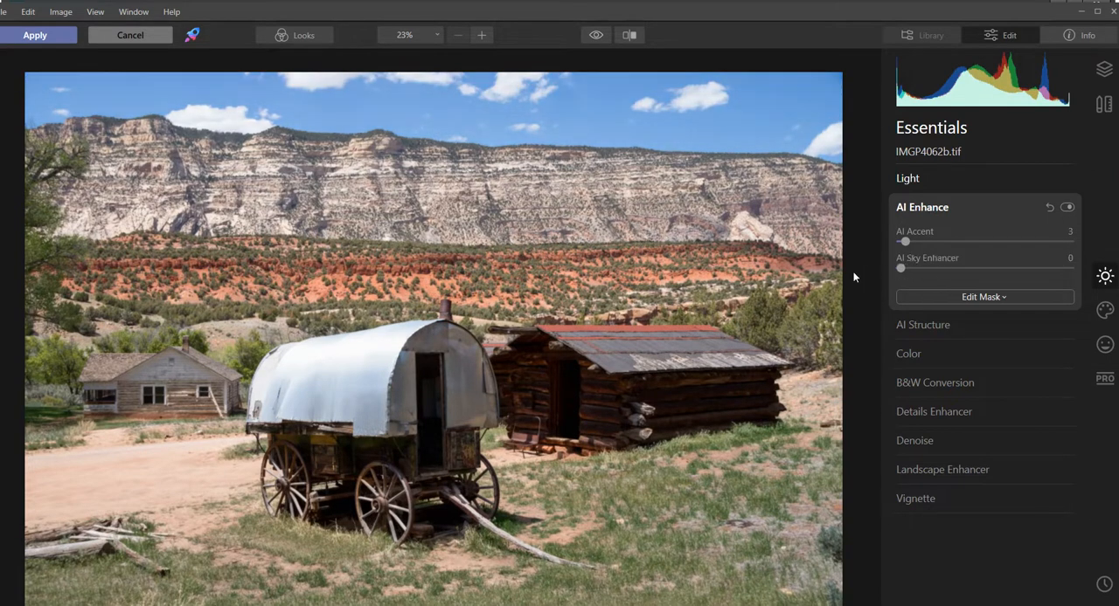
- Set the AI Structure amount to 2
{"action": "left_click", "coordinate": [924, 324]}
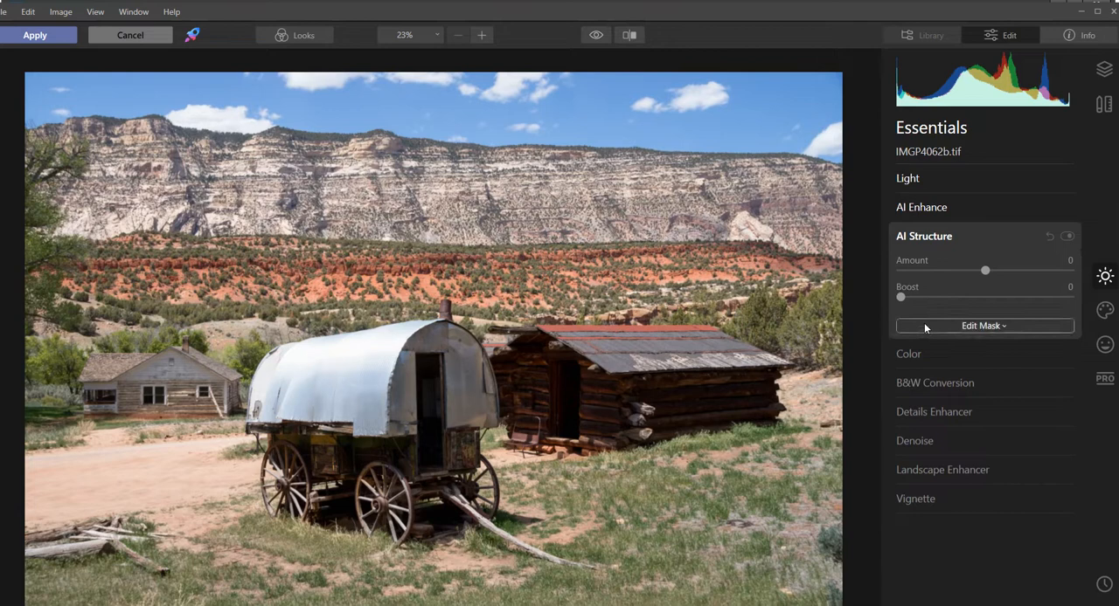
{"action": "mouse_move", "coordinate": [985, 274]}
{"action": "left_mouse_down"}
{"action": "mouse_move", "coordinate": [1065, 278]}
{"action": "mouse_move", "coordinate": [964, 284]}
{"action": "mouse_move", "coordinate": [1066, 274]}
{"action": "mouse_move", "coordinate": [987, 272]}
{"action": "left_mouse_up"}
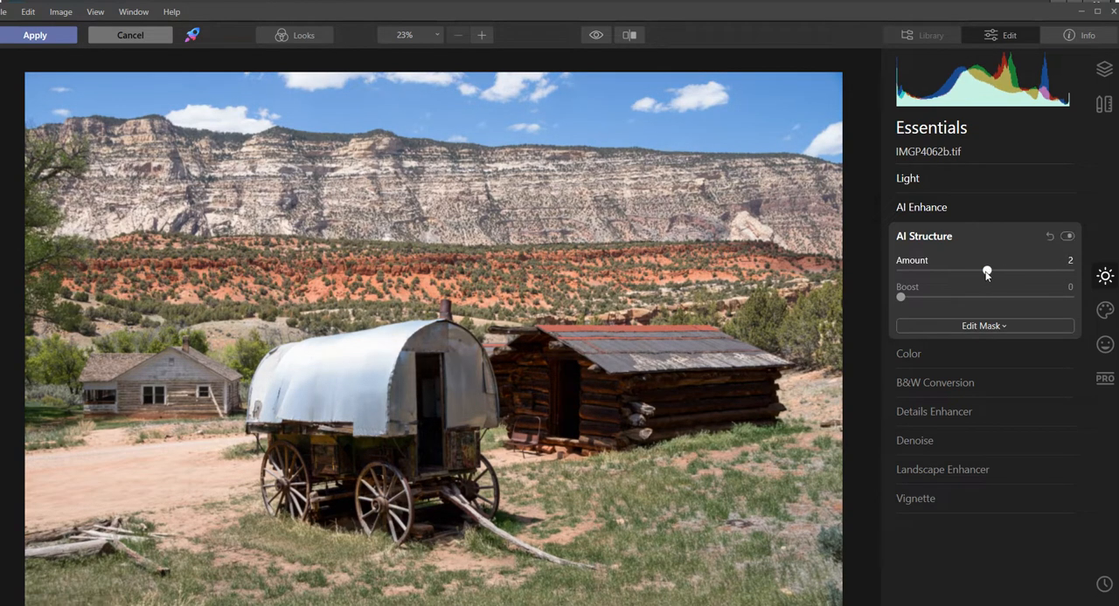
{"action": "left_click", "coordinate": [918, 237]}
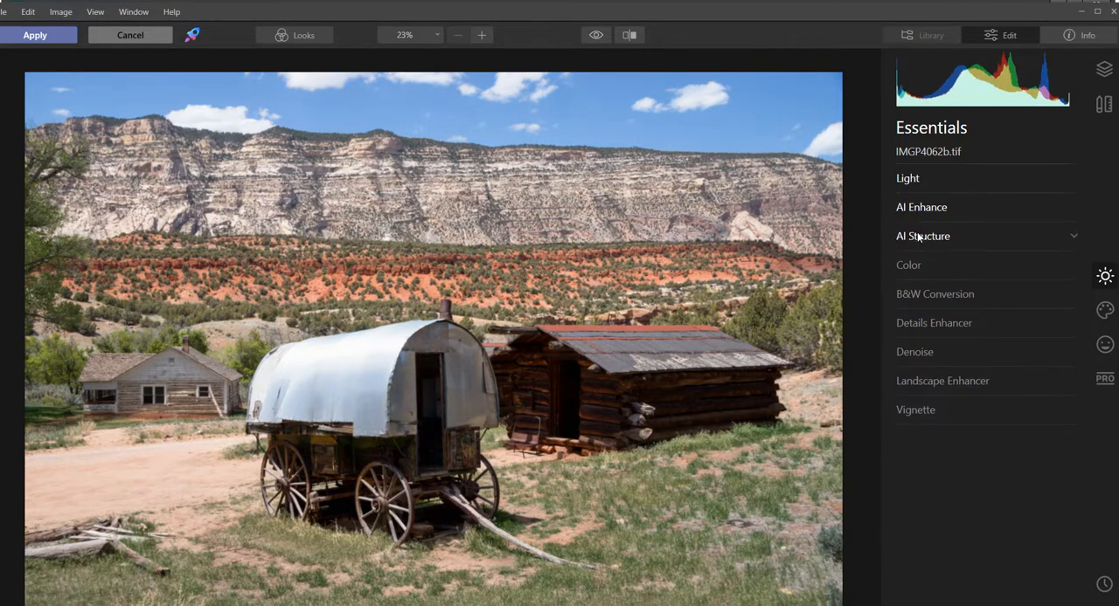
- Expand the advanced Color settings and try a stronger overall saturation, resetting it to 0
{"action": "left_click", "coordinate": [912, 264]}
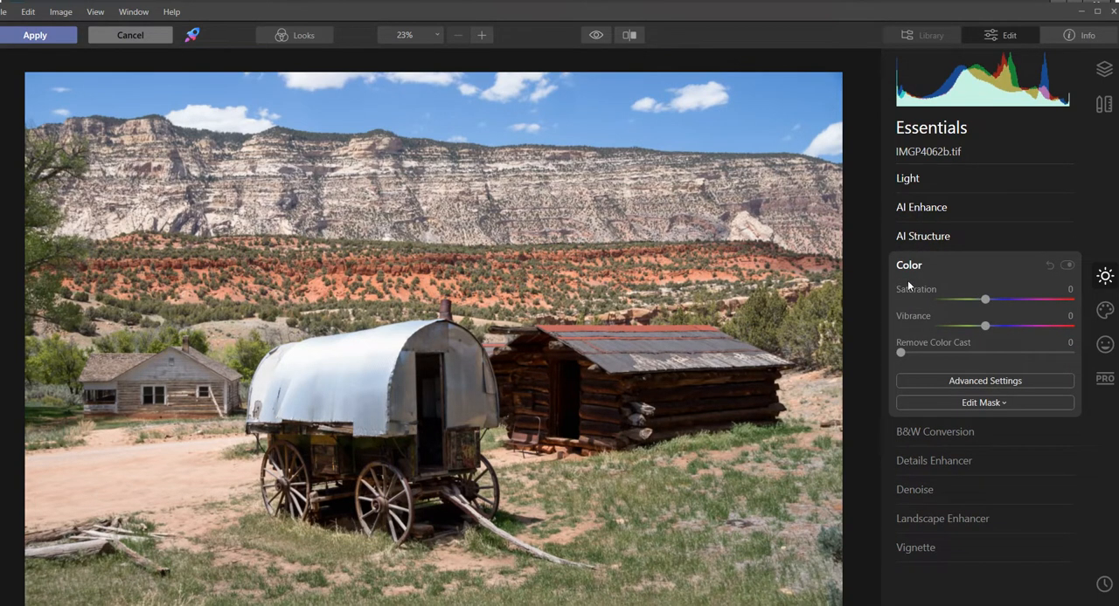
{"action": "left_click", "coordinate": [965, 378]}
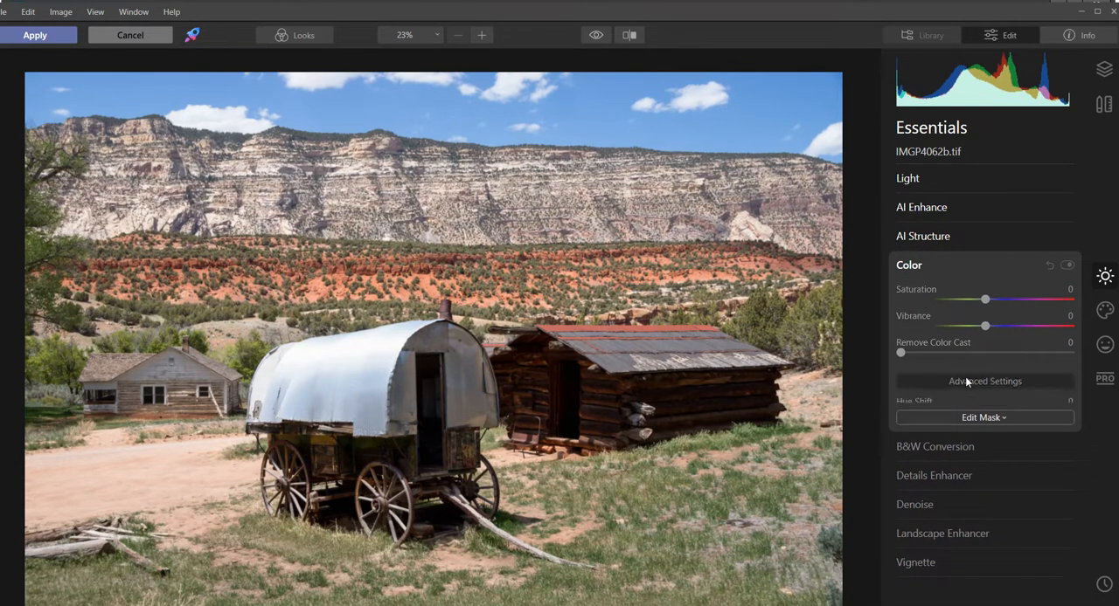
{"action": "mouse_move", "coordinate": [985, 299]}
{"action": "left_mouse_down"}
{"action": "mouse_move", "coordinate": [1002, 298]}
{"action": "mouse_move", "coordinate": [953, 302]}
{"action": "mouse_move", "coordinate": [992, 301]}
{"action": "left_mouse_up"}
{"action": "double_click", "coordinate": [991, 299]}
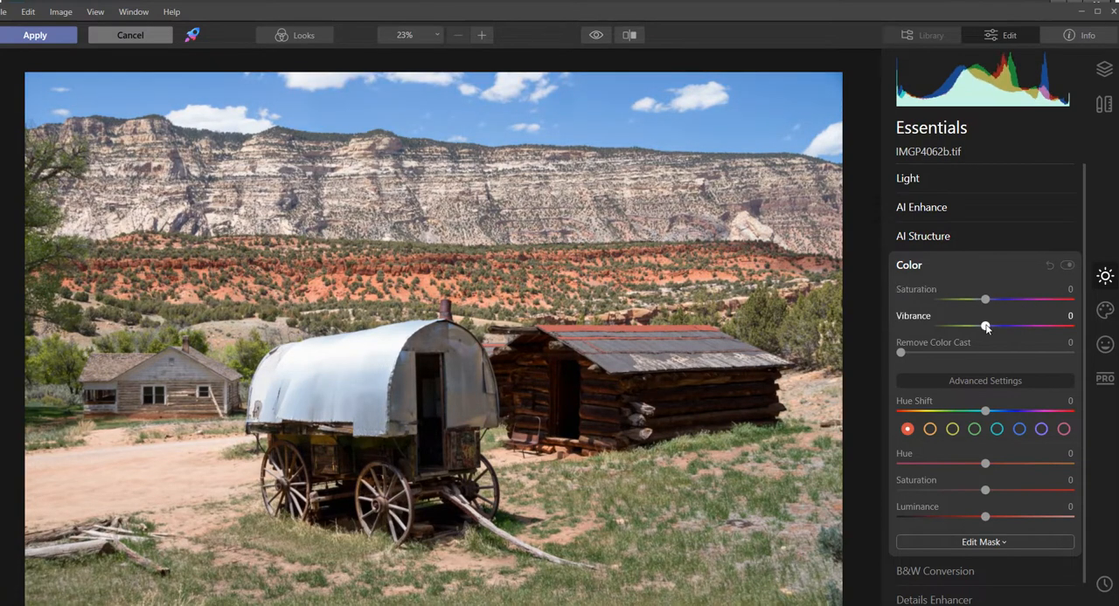
{"action": "scroll", "coordinate": [993, 380], "scroll_direction": "down", "scroll_amount": 1}
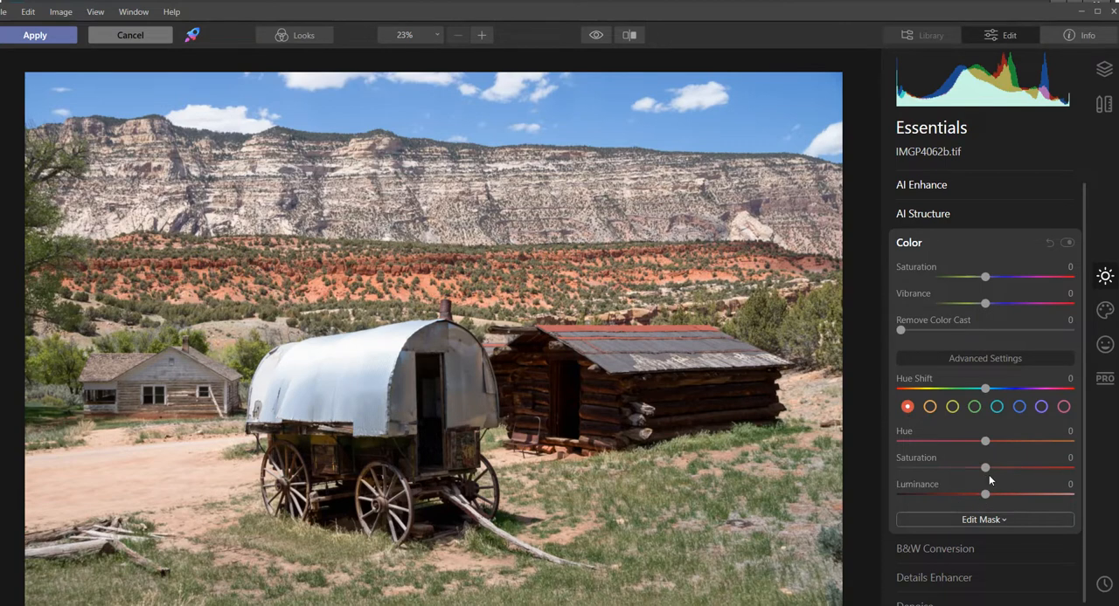
- Fine-tune the luminance of the red and orange tones in the Color adjustments
{"action": "left_click_drag", "start_coordinate": [986, 469], "coordinate": [999, 496]}
{"action": "mouse_move", "coordinate": [999, 495]}
{"action": "left_mouse_down"}
{"action": "mouse_move", "coordinate": [907, 495]}
{"action": "mouse_move", "coordinate": [1024, 494]}
{"action": "mouse_move", "coordinate": [974, 496]}
{"action": "mouse_move", "coordinate": [992, 497]}
{"action": "left_mouse_up"}
{"action": "left_click", "coordinate": [929, 407]}
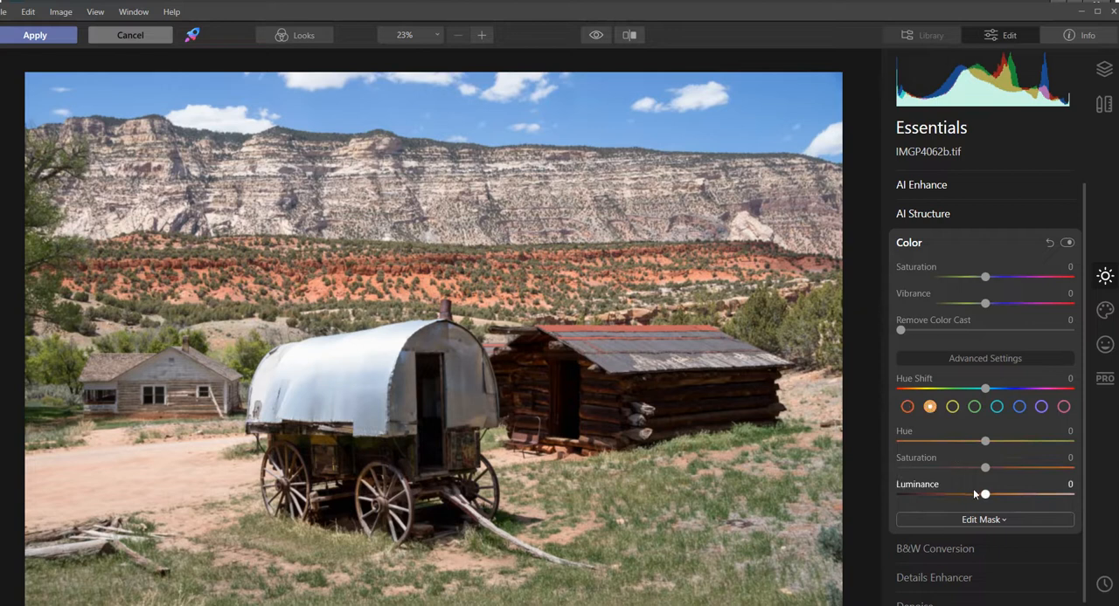
{"action": "mouse_move", "coordinate": [986, 496]}
{"action": "left_mouse_down"}
{"action": "mouse_move", "coordinate": [962, 496]}
{"action": "mouse_move", "coordinate": [1030, 496]}
{"action": "mouse_move", "coordinate": [1000, 496]}
{"action": "left_mouse_up"}
- Set the yellow luminance to -29 and tune the greens with luminance 9 and a trial hue shift
{"action": "left_click", "coordinate": [952, 406]}
{"action": "left_click_drag", "start_coordinate": [988, 497], "coordinate": [961, 497]}
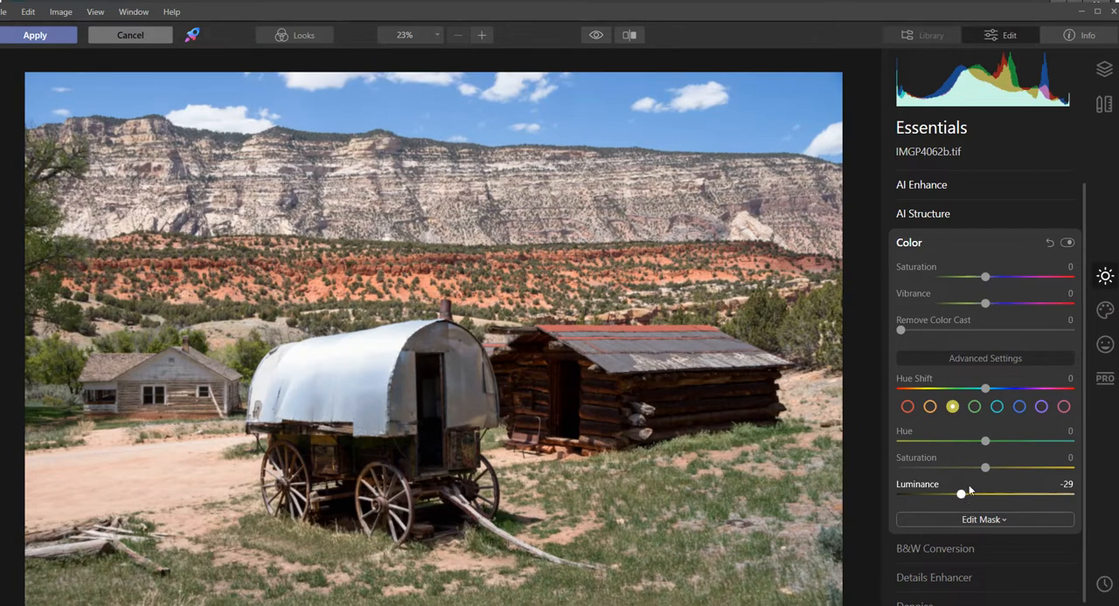
{"action": "left_click", "coordinate": [973, 406]}
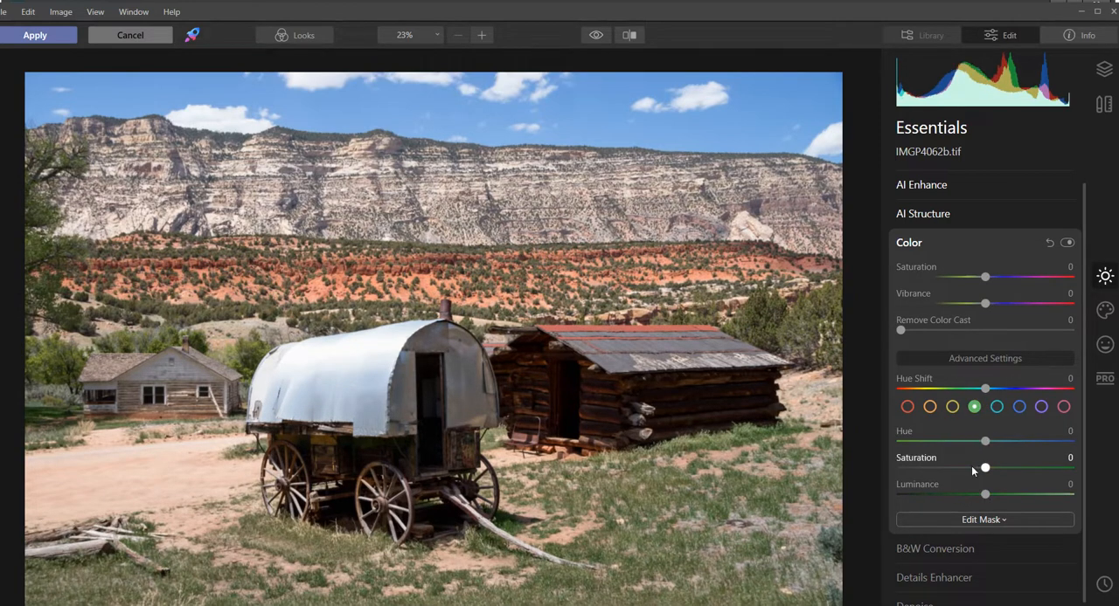
{"action": "left_click_drag", "start_coordinate": [987, 498], "coordinate": [994, 499]}
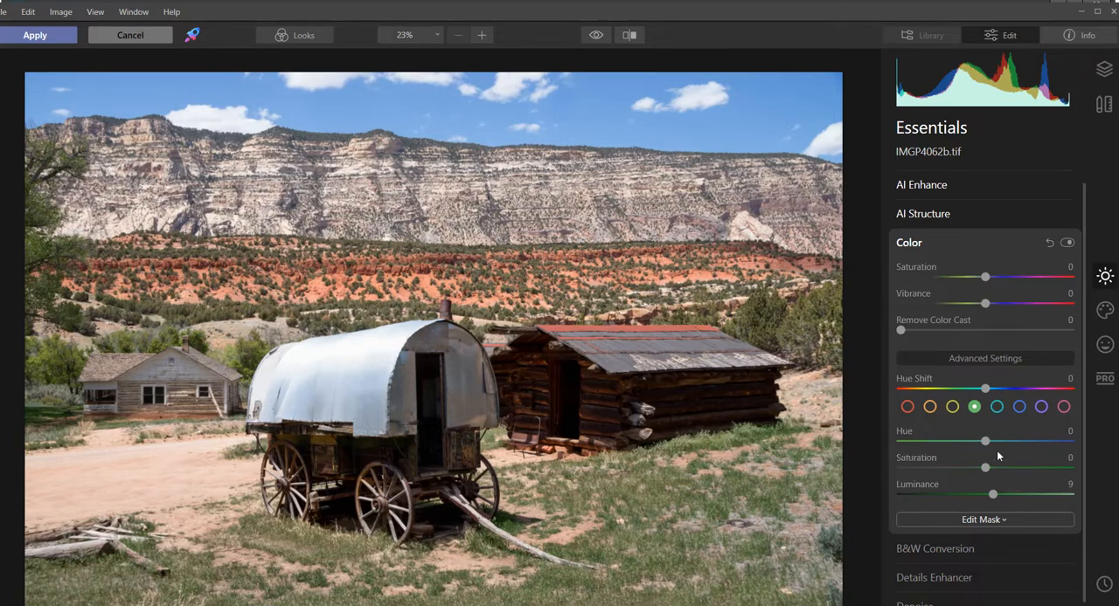
{"action": "mouse_move", "coordinate": [987, 444]}
{"action": "left_mouse_down"}
{"action": "mouse_move", "coordinate": [1063, 444]}
{"action": "mouse_move", "coordinate": [984, 445]}
{"action": "mouse_move", "coordinate": [997, 446]}
{"action": "left_mouse_up"}
- Test the aqua luminance across its range and darken the blue tones to luminance -24
{"action": "left_click", "coordinate": [997, 408]}
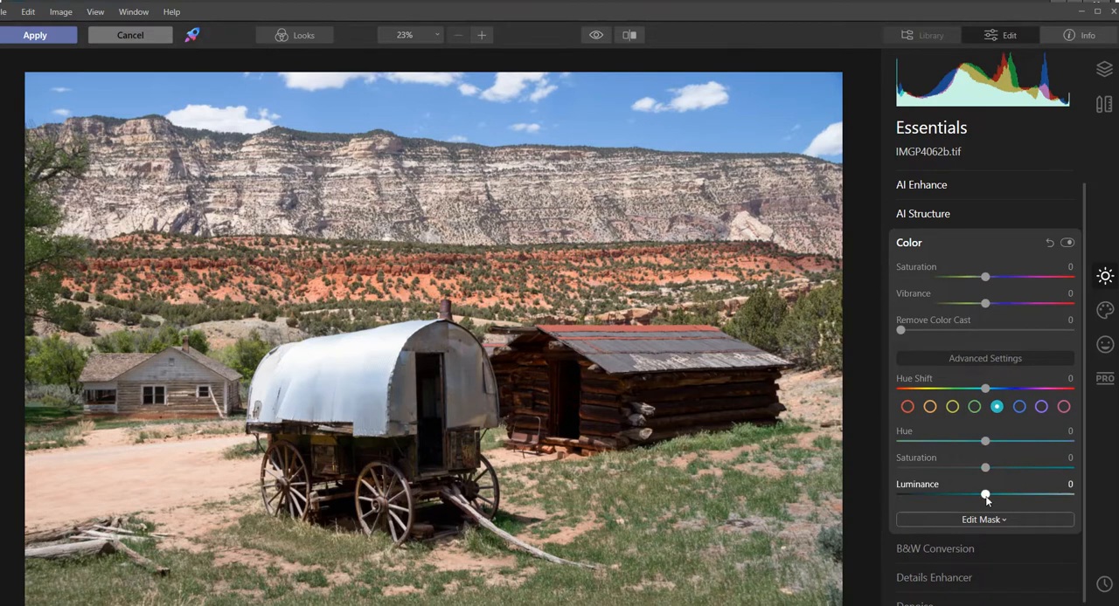
{"action": "left_click_drag", "start_coordinate": [986, 497], "coordinate": [898, 495]}
{"action": "left_click_drag", "start_coordinate": [1062, 493], "coordinate": [991, 497]}
{"action": "left_click", "coordinate": [1019, 406]}
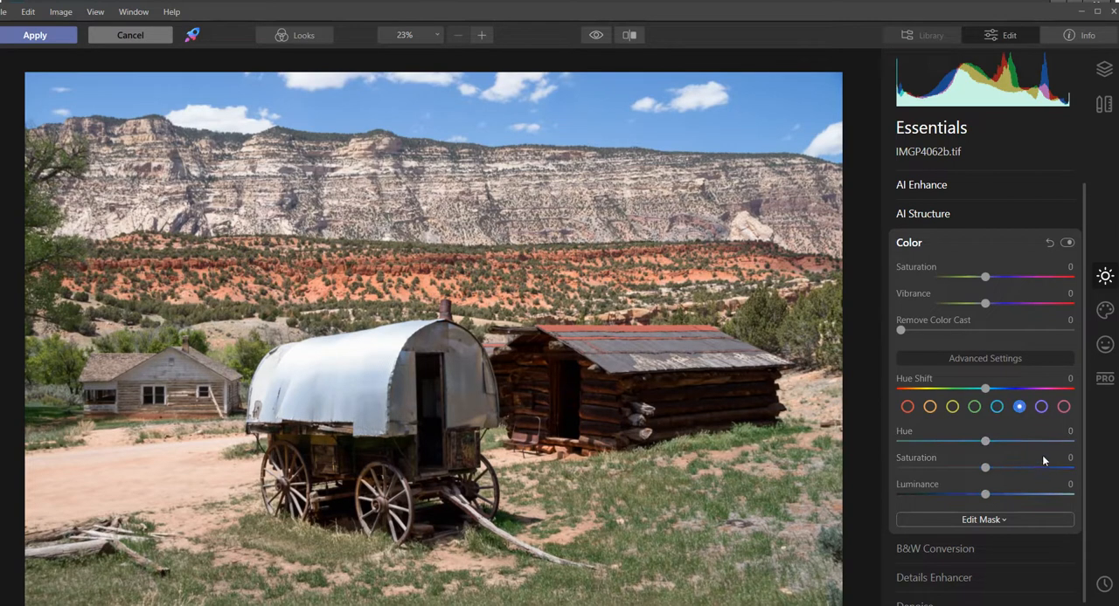
{"action": "mouse_move", "coordinate": [987, 497]}
{"action": "left_mouse_down"}
{"action": "mouse_move", "coordinate": [1029, 495]}
{"action": "mouse_move", "coordinate": [943, 497]}
{"action": "mouse_move", "coordinate": [1009, 496]}
{"action": "mouse_move", "coordinate": [951, 496]}
{"action": "mouse_move", "coordinate": [986, 497]}
{"action": "mouse_move", "coordinate": [967, 500]}
{"action": "left_mouse_up"}
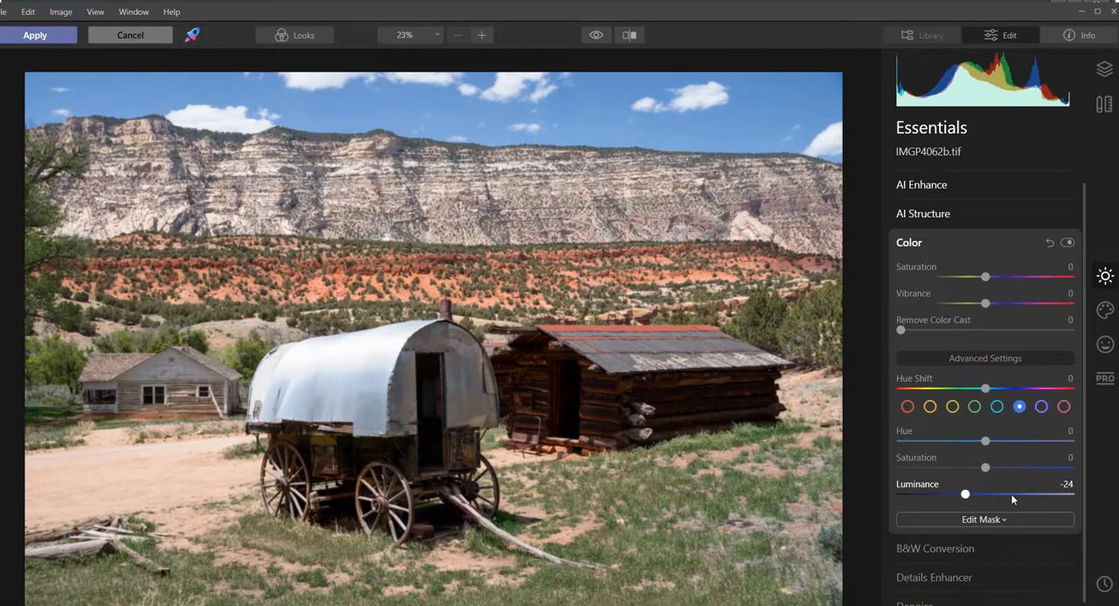
- Test the luminance of the purple tones and set the magenta luminance to -6
{"action": "left_click", "coordinate": [1042, 408]}
{"action": "left_click_drag", "start_coordinate": [985, 499], "coordinate": [970, 495]}
{"action": "left_click_drag", "start_coordinate": [1053, 494], "coordinate": [985, 470]}
{"action": "left_click", "coordinate": [1020, 407]}
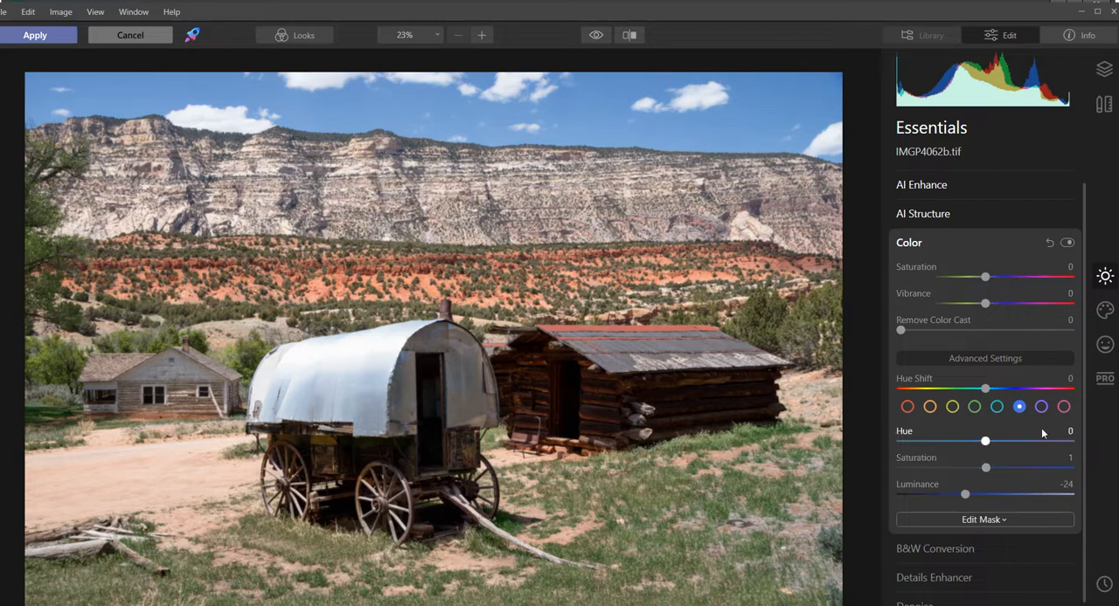
{"action": "left_click", "coordinate": [1063, 406]}
{"action": "mouse_move", "coordinate": [987, 496]}
{"action": "left_mouse_down"}
{"action": "mouse_move", "coordinate": [965, 497]}
{"action": "mouse_move", "coordinate": [1054, 498]}
{"action": "mouse_move", "coordinate": [952, 506]}
{"action": "mouse_move", "coordinate": [1066, 502]}
{"action": "mouse_move", "coordinate": [994, 522]}
{"action": "mouse_move", "coordinate": [1074, 526]}
{"action": "mouse_move", "coordinate": [986, 505]}
{"action": "left_mouse_up"}
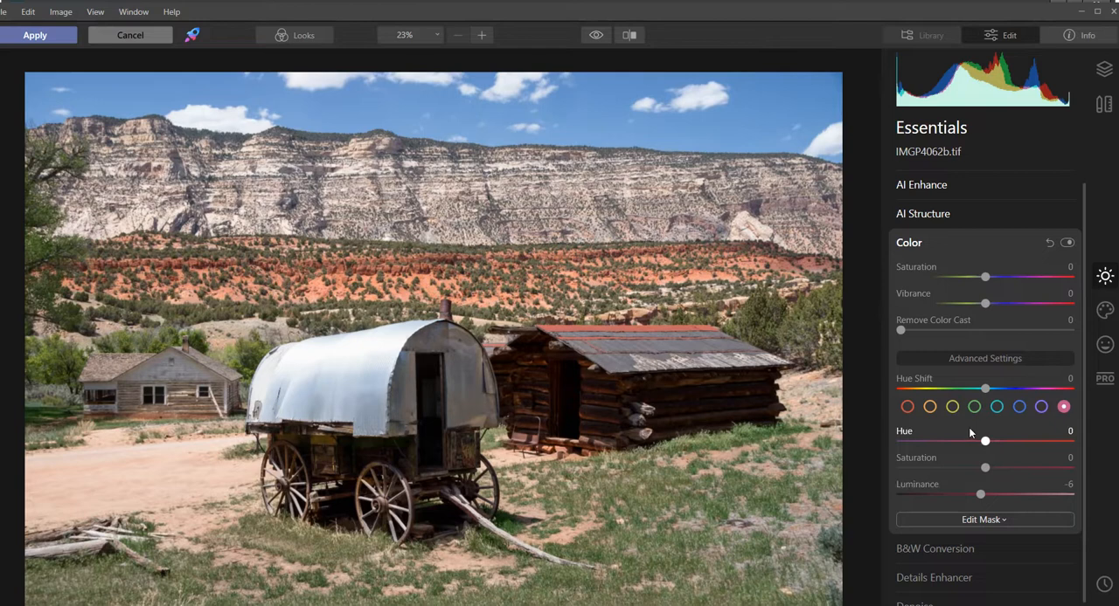
{"action": "left_click", "coordinate": [905, 244]}
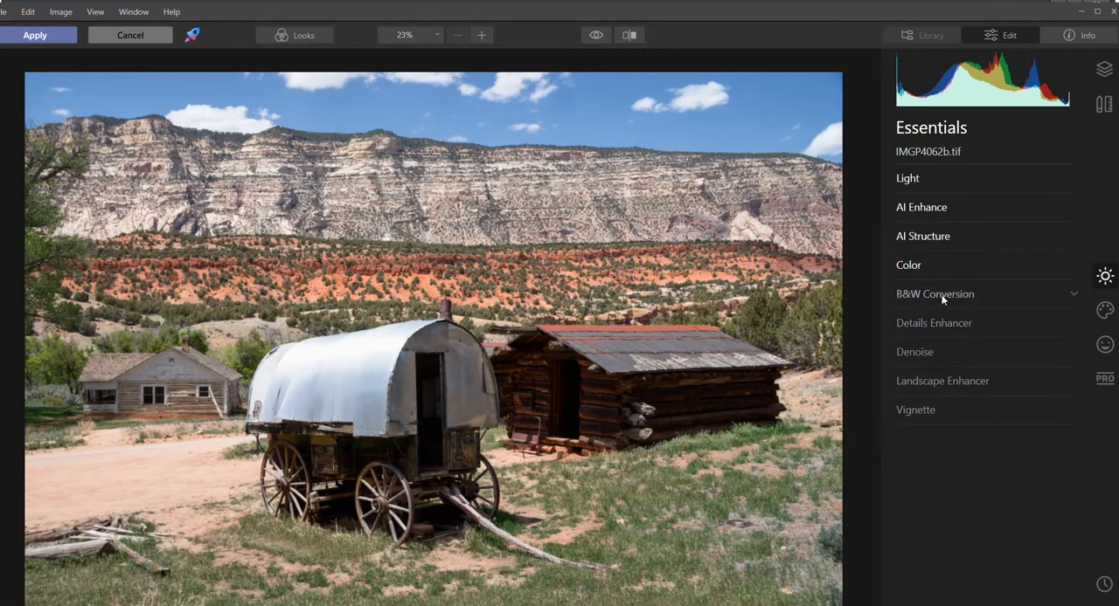
{"action": "left_click", "coordinate": [932, 323]}
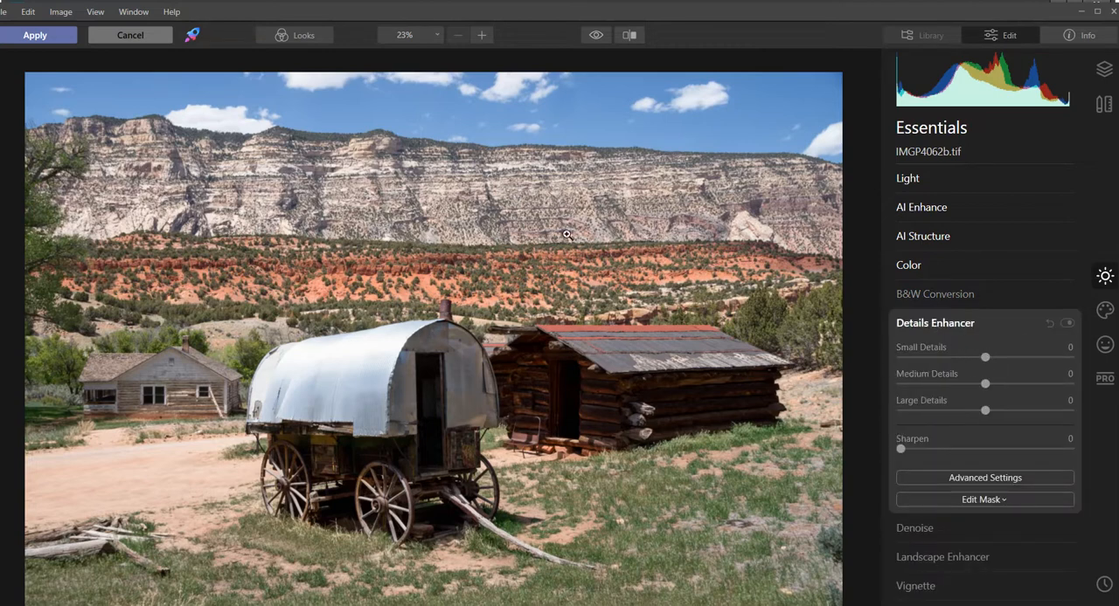
{"action": "left_click", "coordinate": [944, 325]}
{"action": "left_click", "coordinate": [915, 353]}
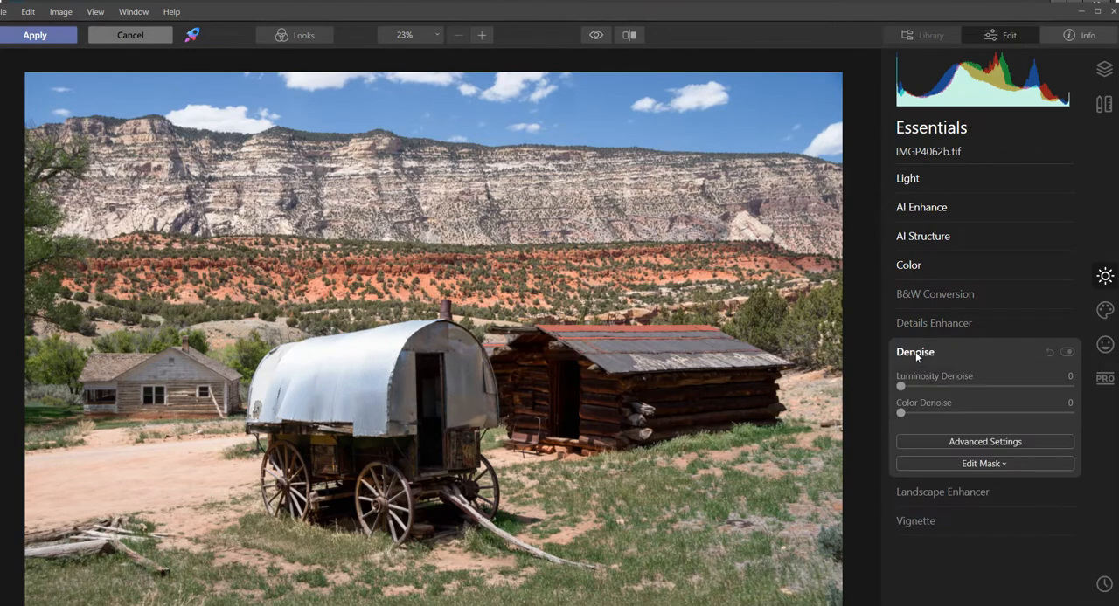
{"action": "left_click", "coordinate": [913, 353]}
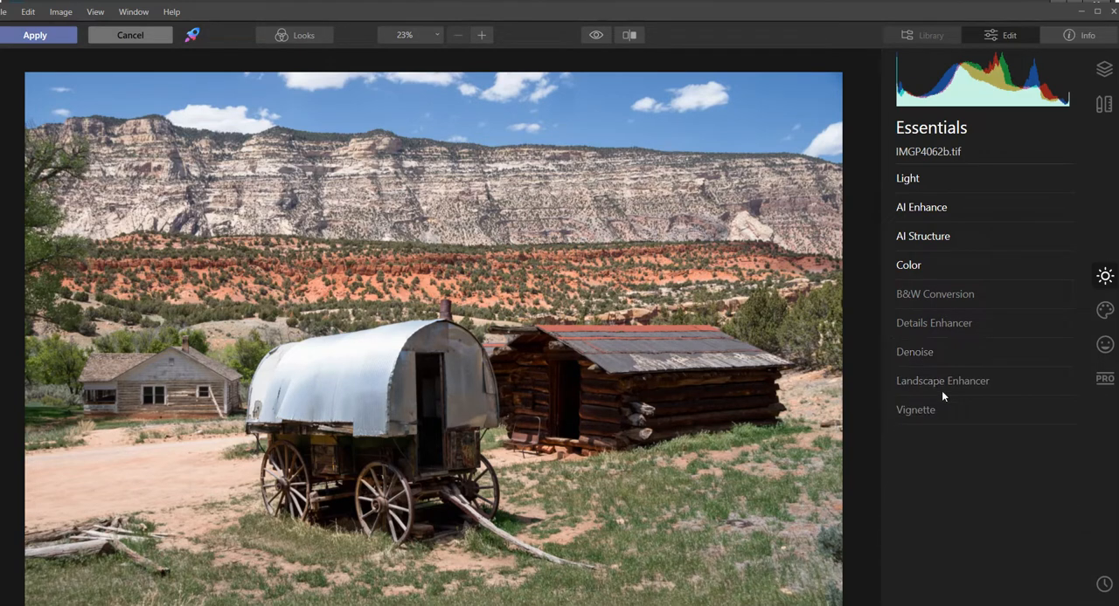
- Try the Dehaze, Golden Hour and Foliage Enhancer effects of the Landscape Enhancer, resetting each to 0
{"action": "left_click", "coordinate": [950, 382]}
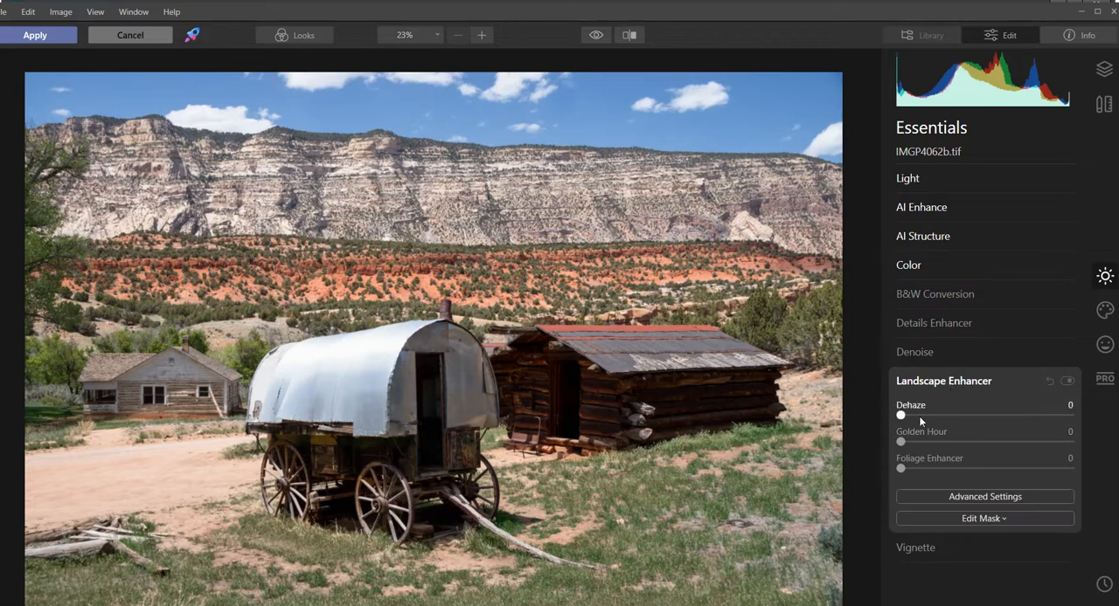
{"action": "mouse_move", "coordinate": [903, 420]}
{"action": "left_mouse_down"}
{"action": "mouse_move", "coordinate": [1036, 418]}
{"action": "mouse_move", "coordinate": [895, 418]}
{"action": "left_mouse_up"}
{"action": "left_click_drag", "start_coordinate": [901, 418], "coordinate": [1019, 418]}
{"action": "double_click", "coordinate": [1019, 418]}
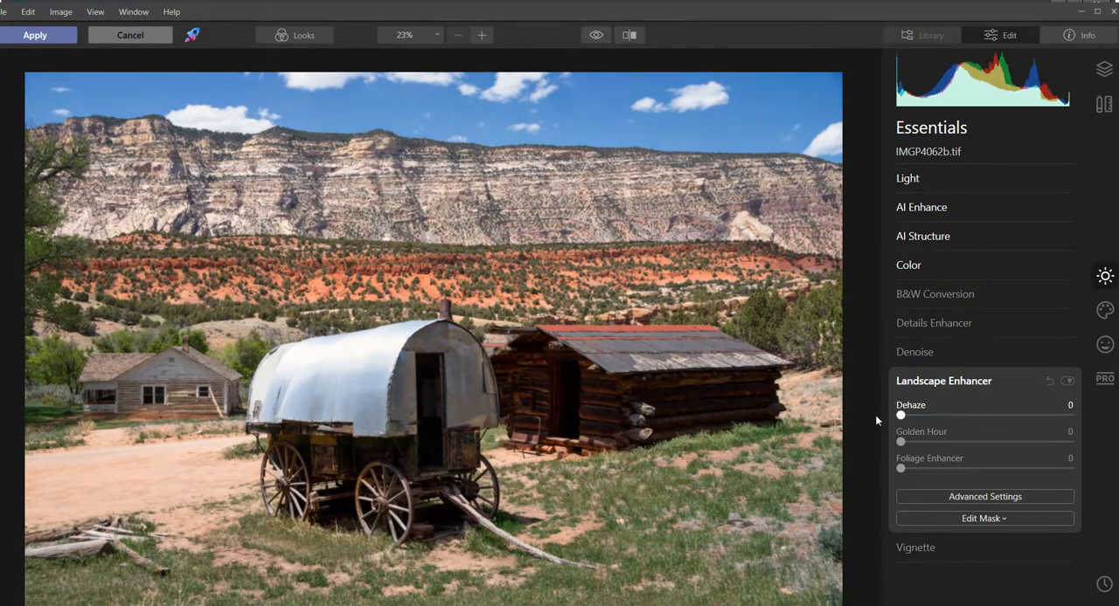
{"action": "left_click_drag", "start_coordinate": [902, 443], "coordinate": [871, 476]}
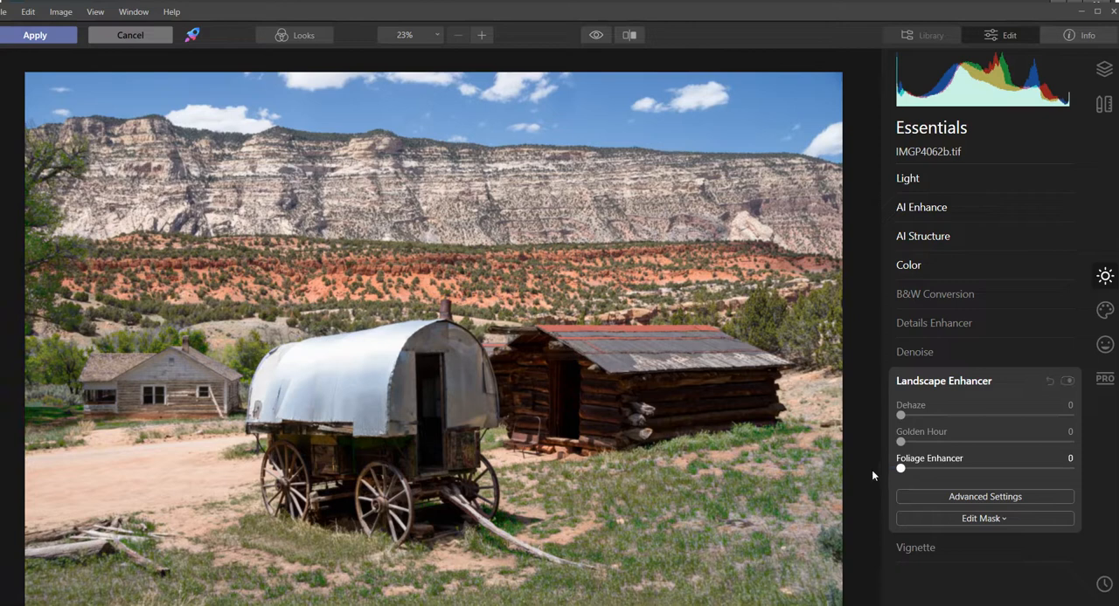
{"action": "left_click", "coordinate": [909, 382]}
- Expand the Vignette's advanced settings and set its amount to 1
{"action": "left_click", "coordinate": [922, 418]}
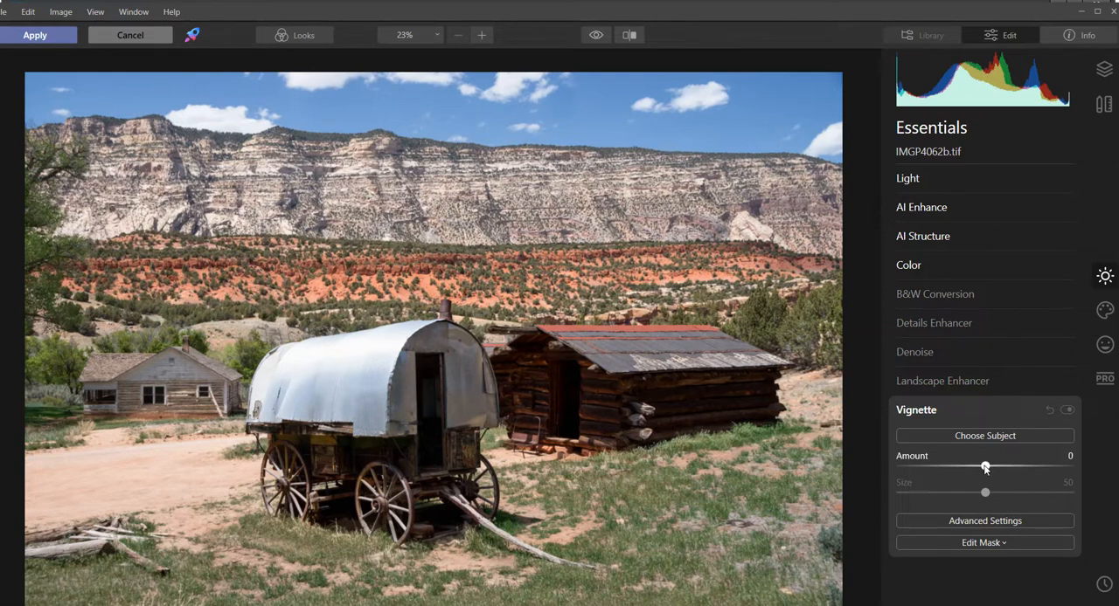
{"action": "left_click", "coordinate": [981, 518]}
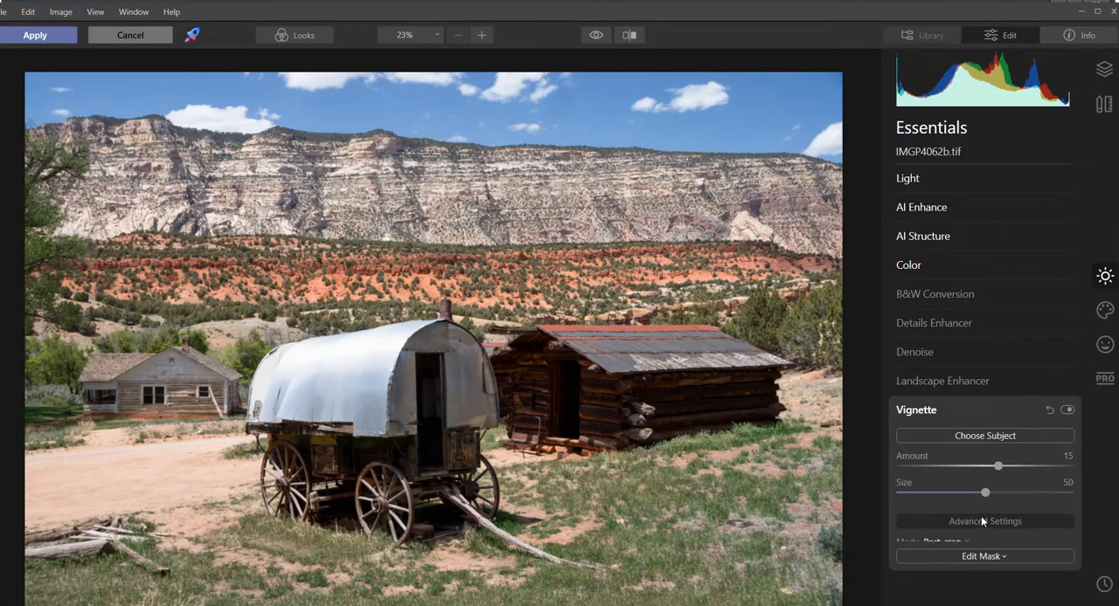
{"action": "mouse_move", "coordinate": [999, 467]}
{"action": "left_mouse_down"}
{"action": "mouse_move", "coordinate": [906, 467]}
{"action": "mouse_move", "coordinate": [986, 471]}
{"action": "left_mouse_up"}
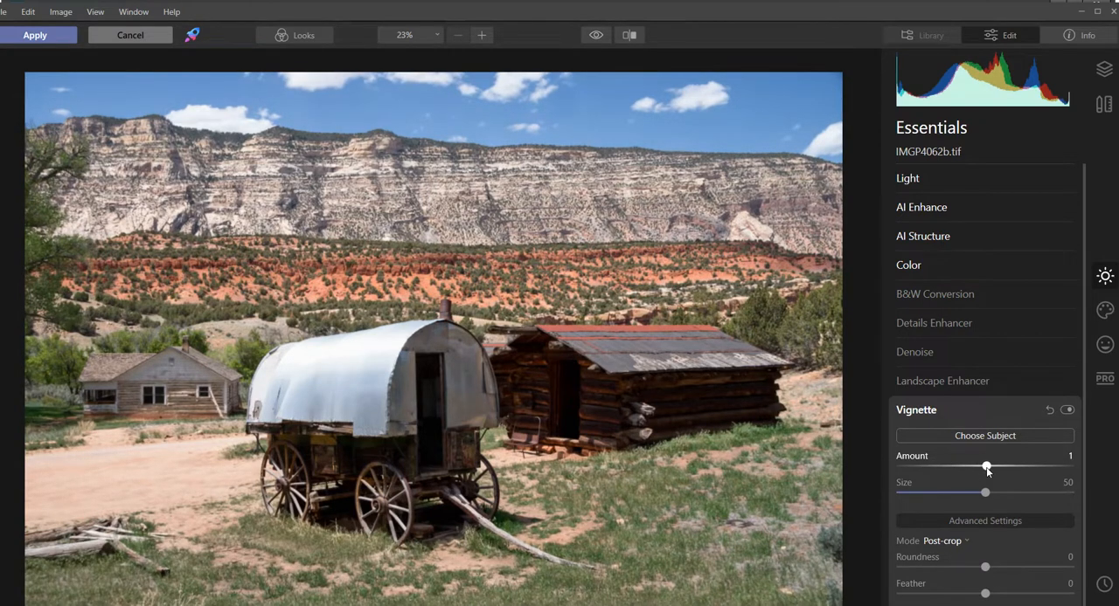
- Collapse the Vignette settings and apply the Luminar 4 edits to the photo
{"action": "left_click", "coordinate": [928, 413]}
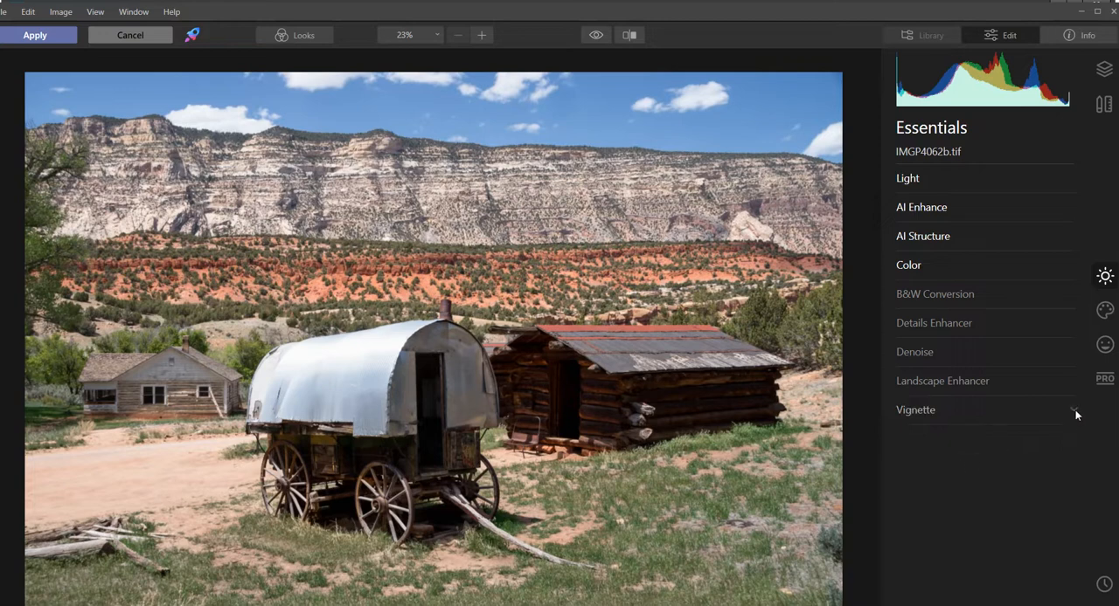
{"action": "left_click", "coordinate": [43, 39]}
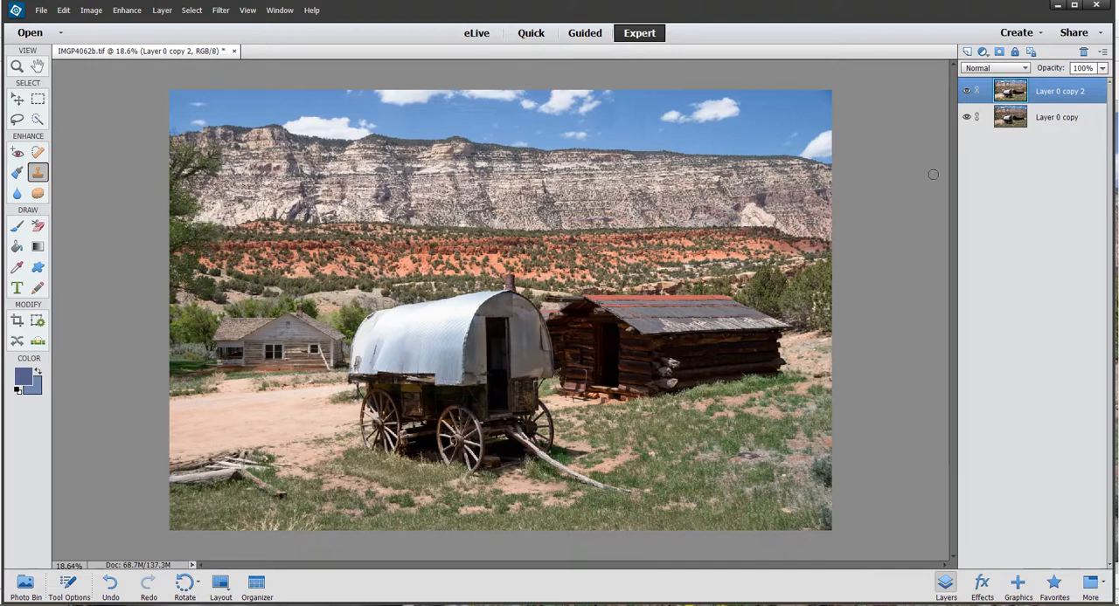
- Toggle the visibility of the Layer 0 copy 2 layer repeatedly to compare the photo before and after the Luminar edits
{"action": "left_click", "coordinate": [968, 93]}
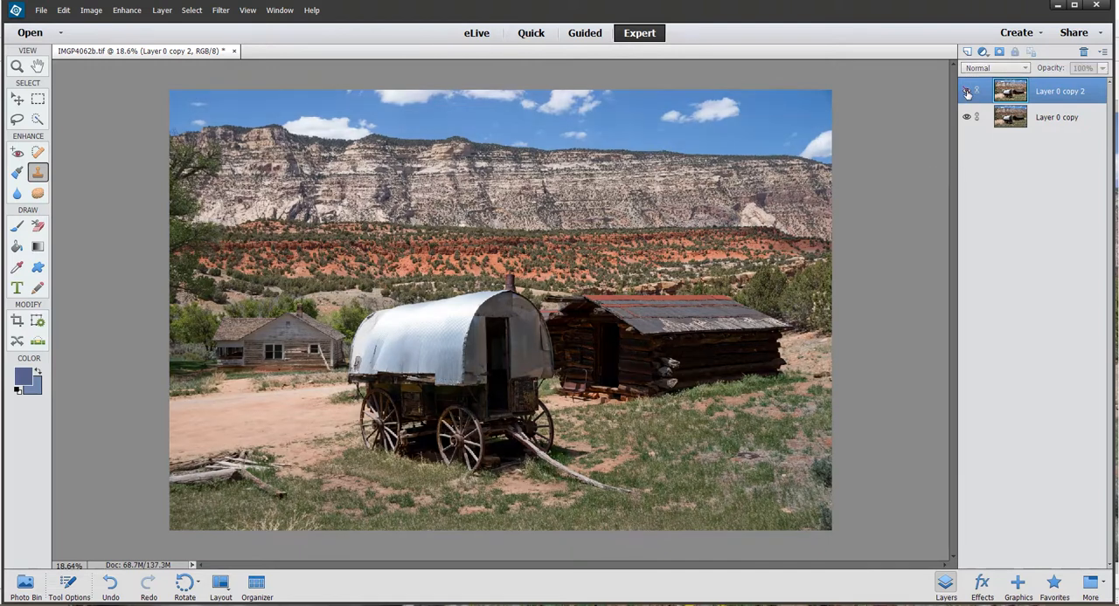
{"action": "left_click", "coordinate": [968, 92]}
{"action": "left_click", "coordinate": [967, 93]}
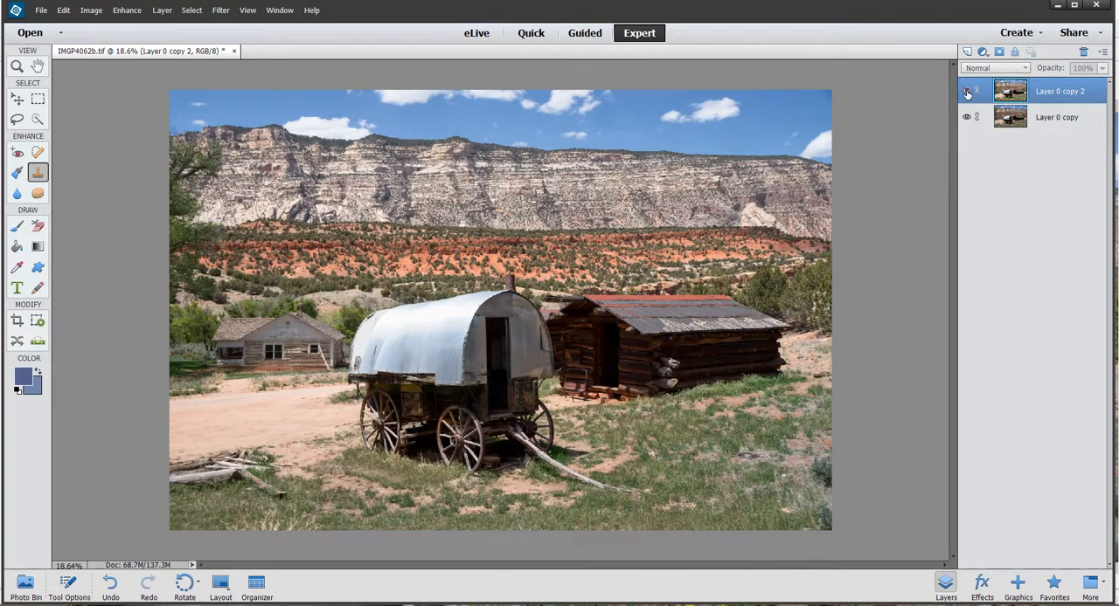
{"action": "left_click", "coordinate": [968, 92]}
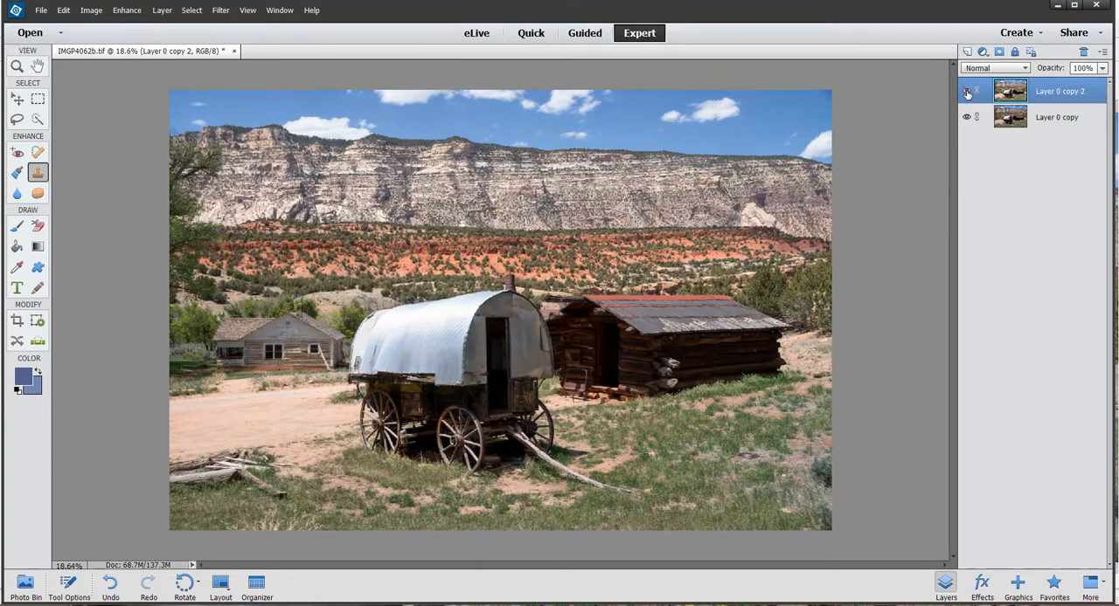
{"action": "left_click", "coordinate": [968, 92]}
{"action": "left_click", "coordinate": [968, 93]}
{"action": "left_click", "coordinate": [968, 92]}
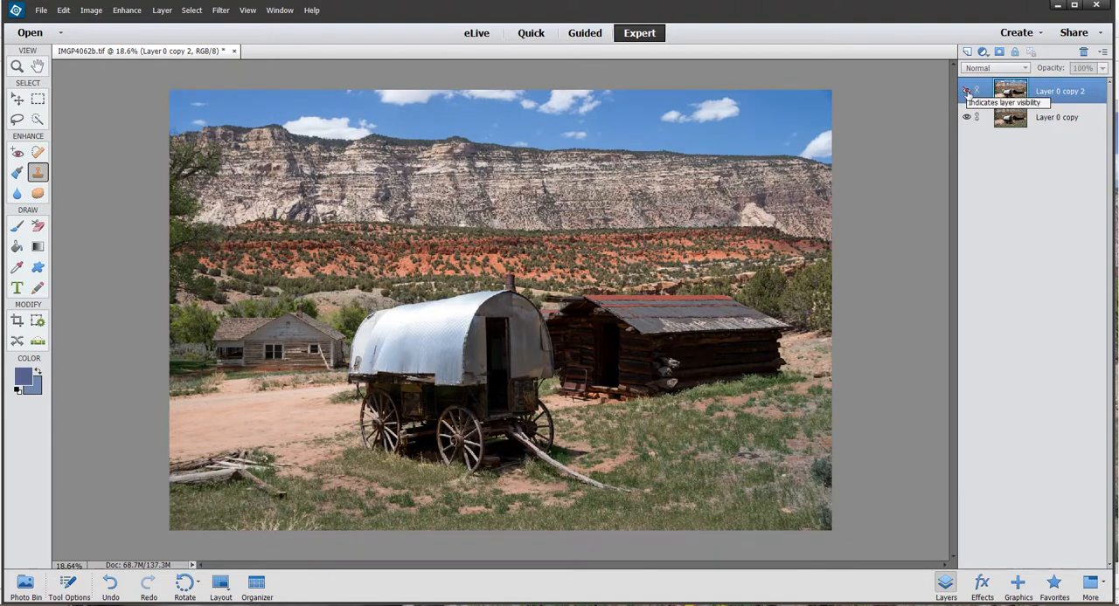
{"action": "left_click", "coordinate": [967, 93]}
- Lower the opacity of the Layer 0 copy 2 layer to 44%
{"action": "left_click", "coordinate": [1102, 69]}
{"action": "left_click_drag", "start_coordinate": [1105, 82], "coordinate": [1075, 85]}
{"action": "left_click", "coordinate": [1048, 240]}
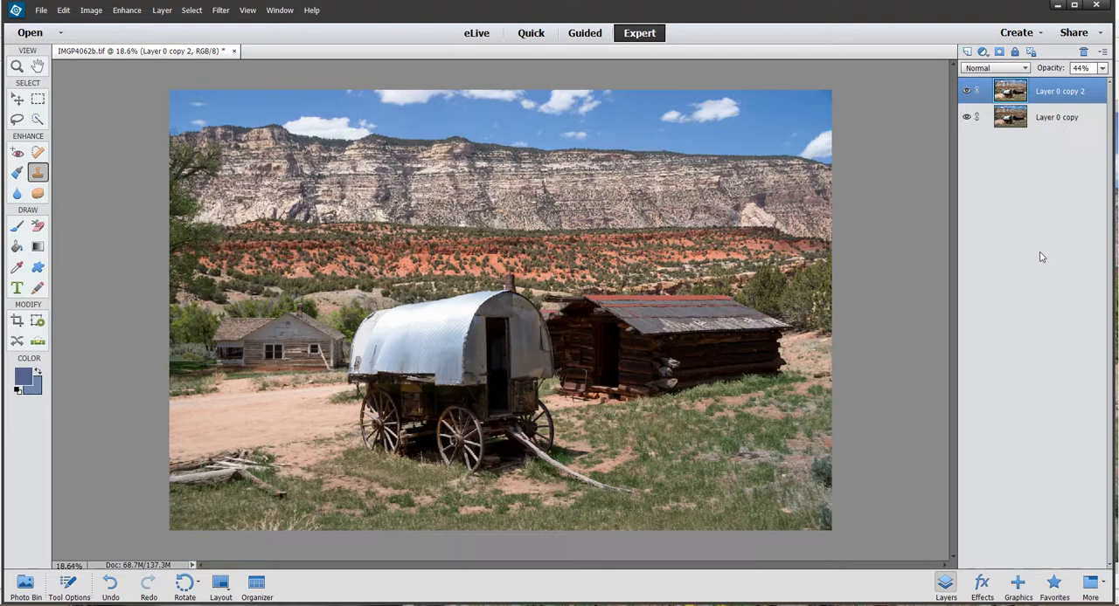
- Stamp all visible layers into a new top layer and hide the two layers beneath it
{"action": "key", "text": "ctrl+alt+shift+e"}
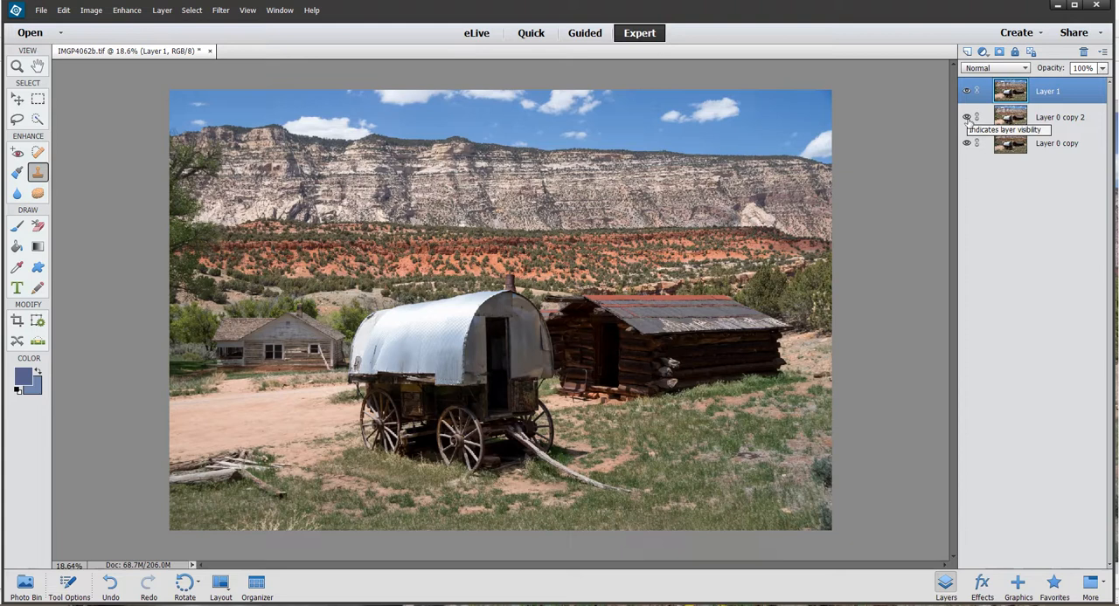
{"action": "left_click", "coordinate": [967, 91]}
{"action": "left_click", "coordinate": [966, 91]}
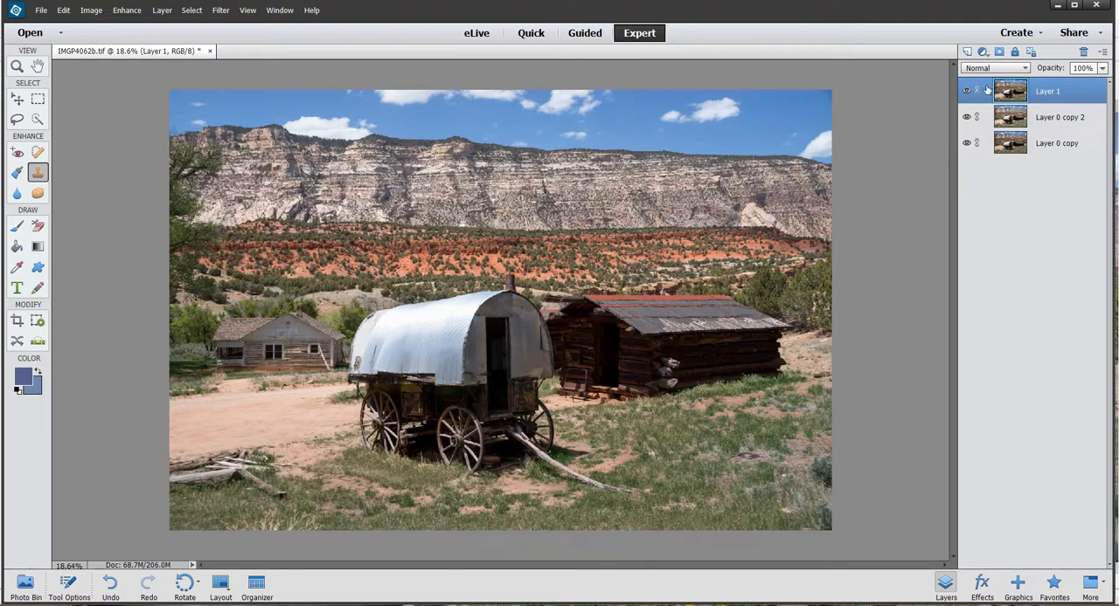
{"action": "left_click", "coordinate": [966, 117]}
{"action": "left_click", "coordinate": [967, 143]}
- Duplicate the merged layer, Layer 1, keeping the default copy name
{"action": "right_click", "coordinate": [1070, 91]}
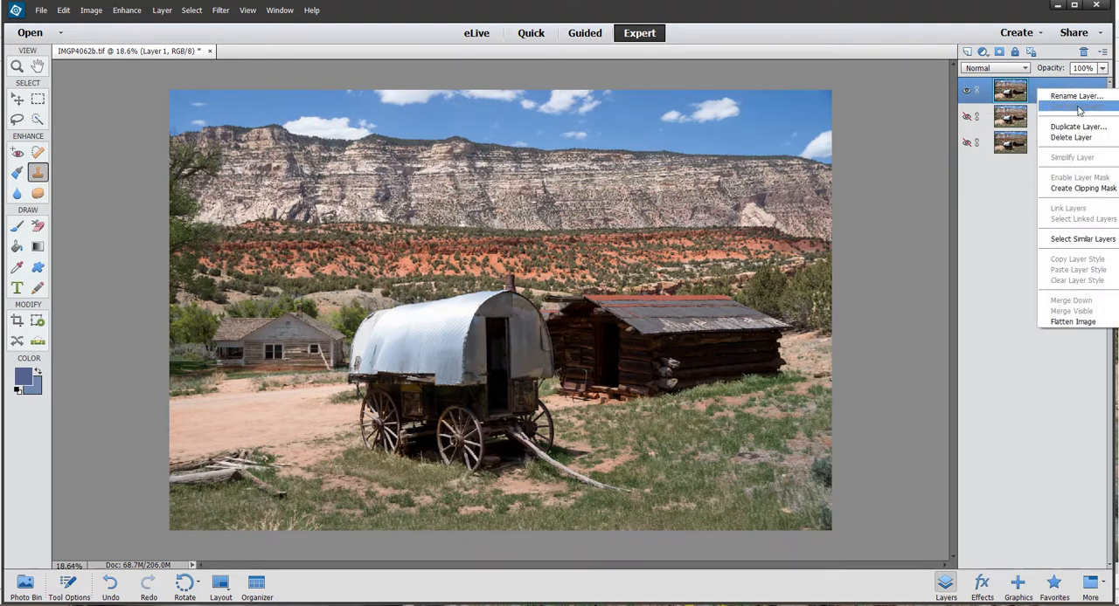
{"action": "left_click", "coordinate": [1073, 127]}
{"action": "left_click", "coordinate": [662, 190]}
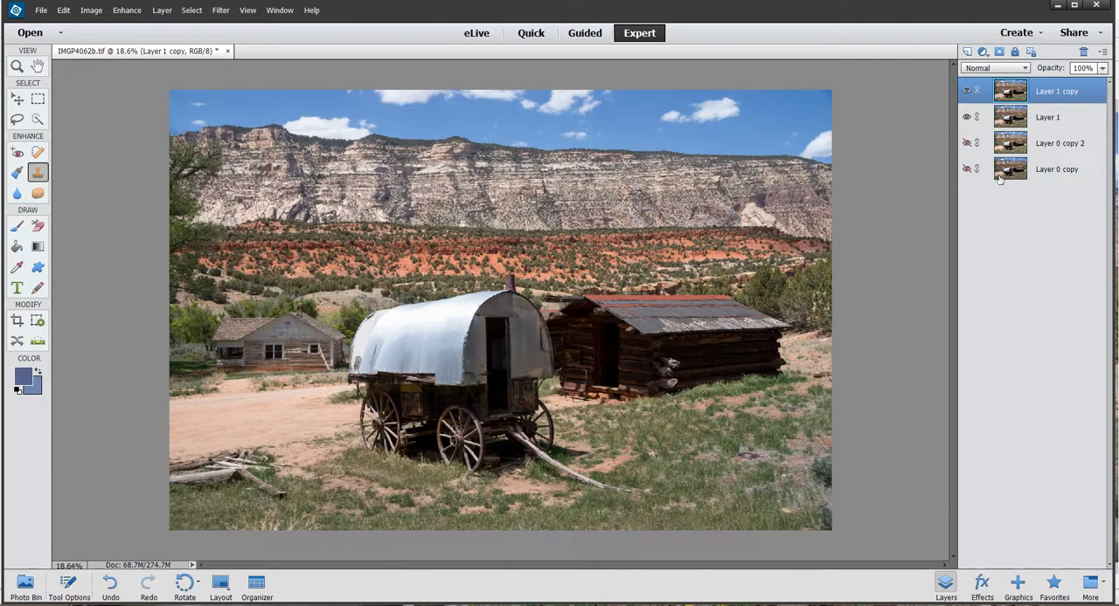
- Try the Multiply blend mode on the duplicated layer with its opacity lowered to 5%
{"action": "left_click", "coordinate": [1023, 68]}
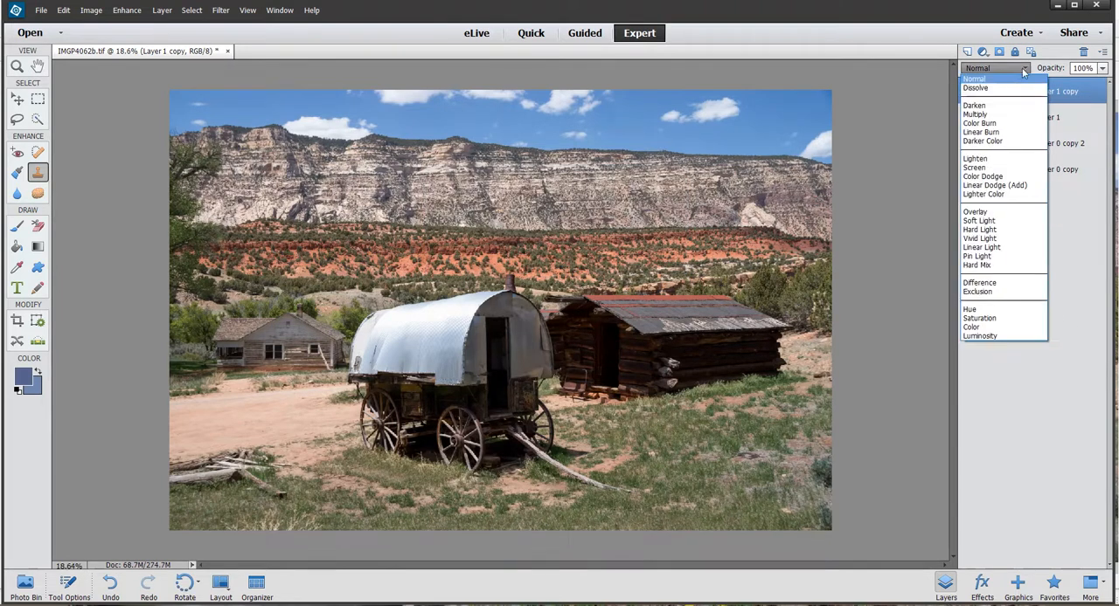
{"action": "left_click", "coordinate": [982, 120]}
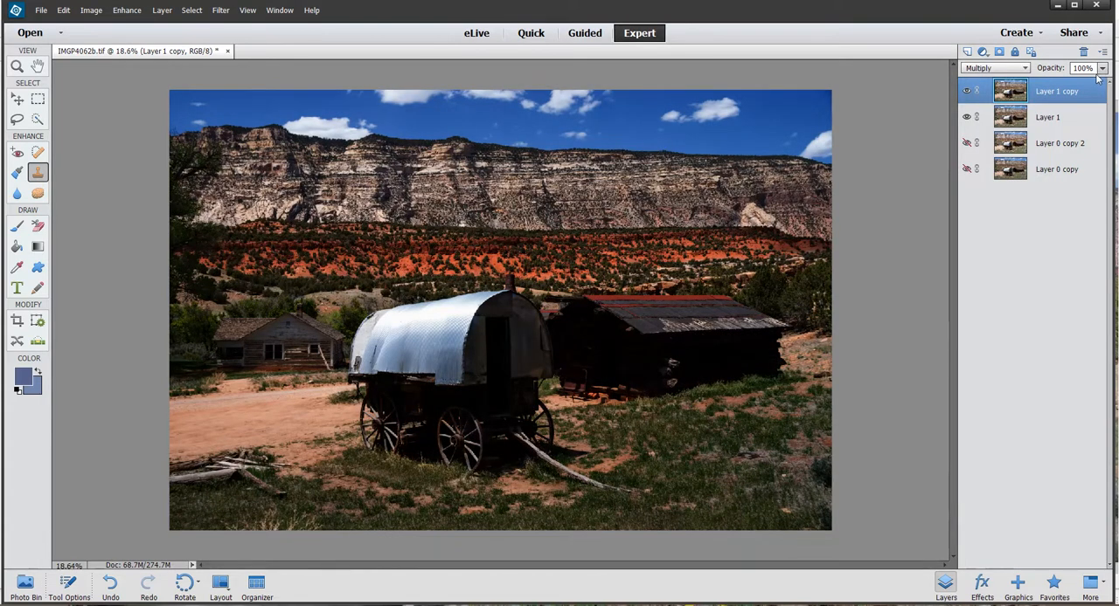
{"action": "left_click", "coordinate": [1102, 68]}
{"action": "left_click_drag", "start_coordinate": [1105, 83], "coordinate": [1048, 83]}
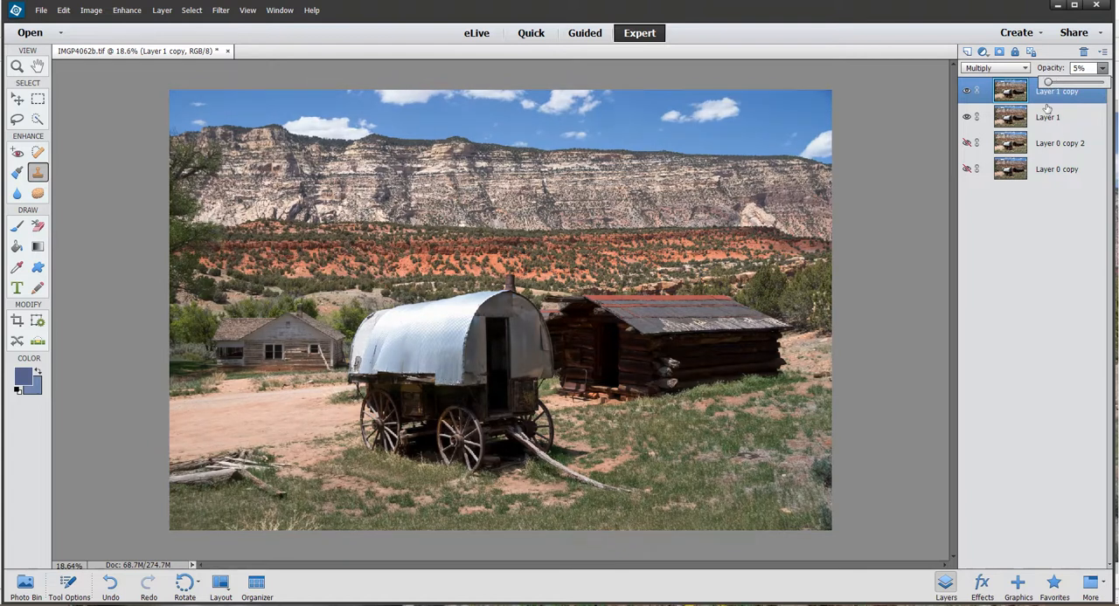
{"action": "left_click", "coordinate": [1050, 332]}
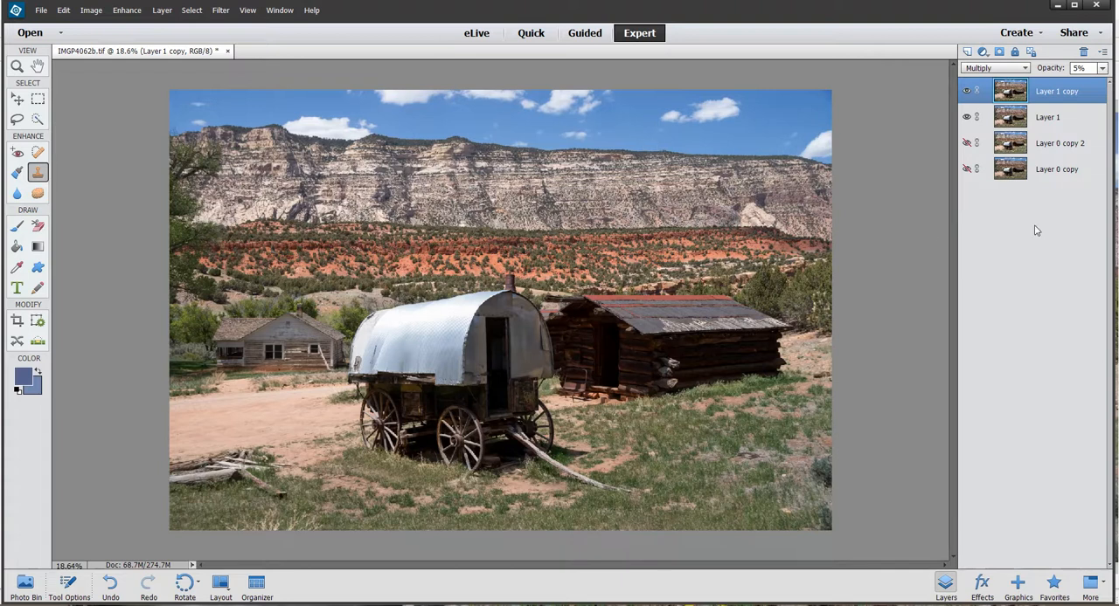
- Rename the top layer as sky and the layer directly below it as landscape
{"action": "double_click", "coordinate": [1052, 92]}
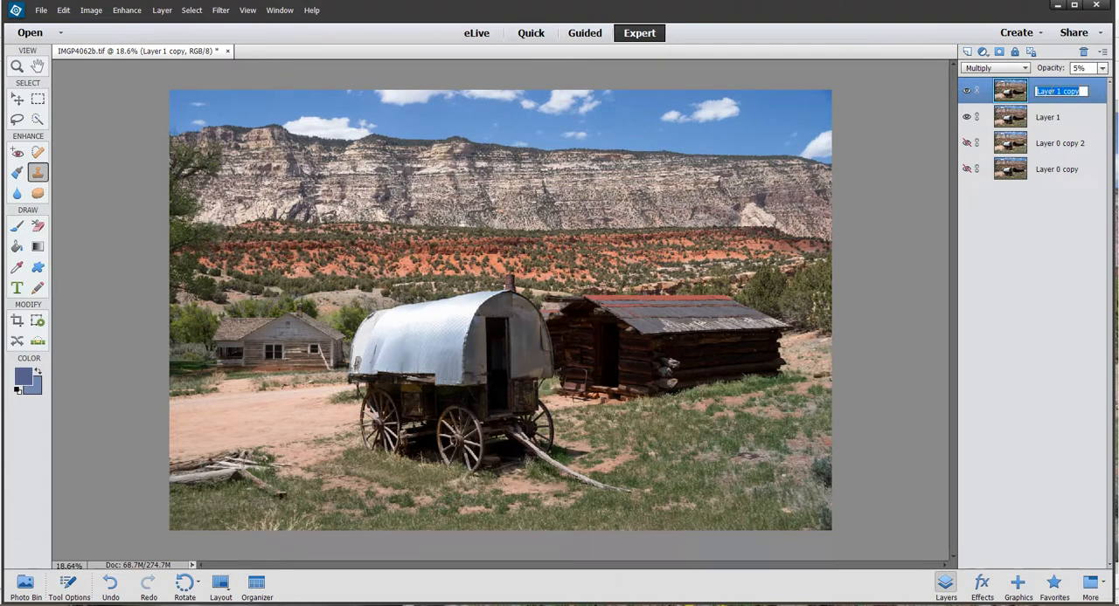
{"action": "type", "text": "sky"}
{"action": "key", "text": "Return"}
{"action": "left_click", "coordinate": [1046, 120]}
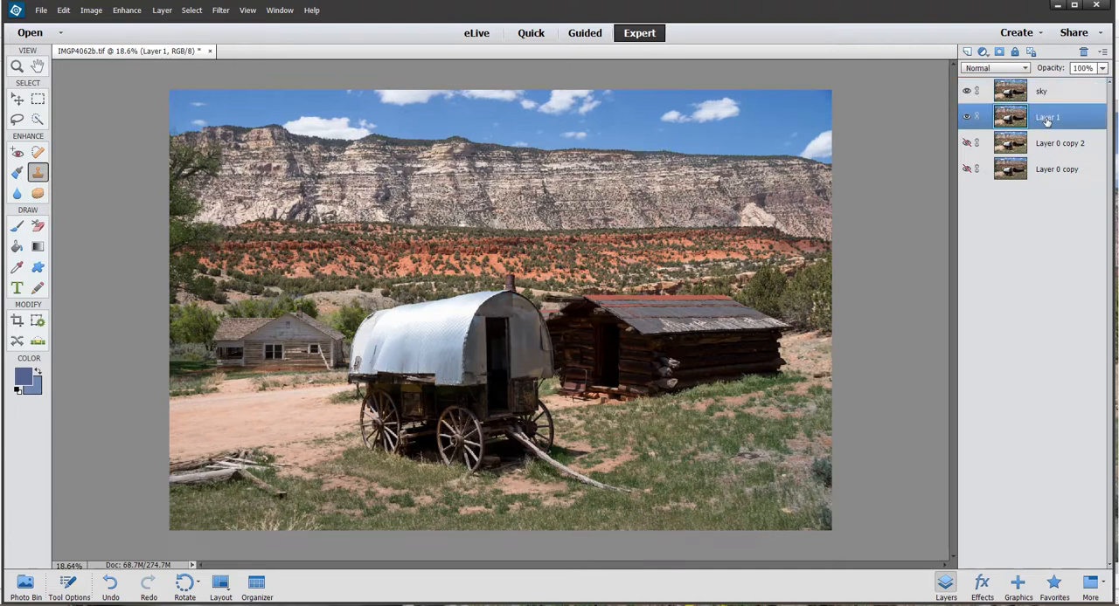
{"action": "double_click", "coordinate": [1046, 120]}
{"action": "key", "text": "BackSpace"}
{"action": "key", "text": "Return"}
- Add a layer mask to the sky layer and select the whole sky above the cliffs with the Quick Selection tool
{"action": "left_click", "coordinate": [1065, 92]}
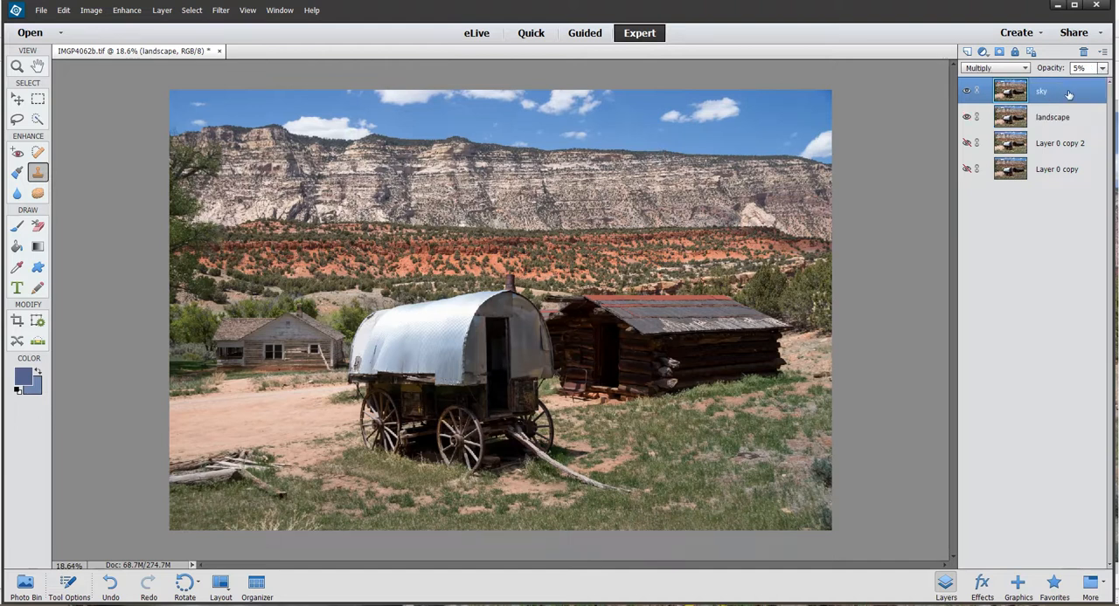
{"action": "left_click", "coordinate": [999, 52]}
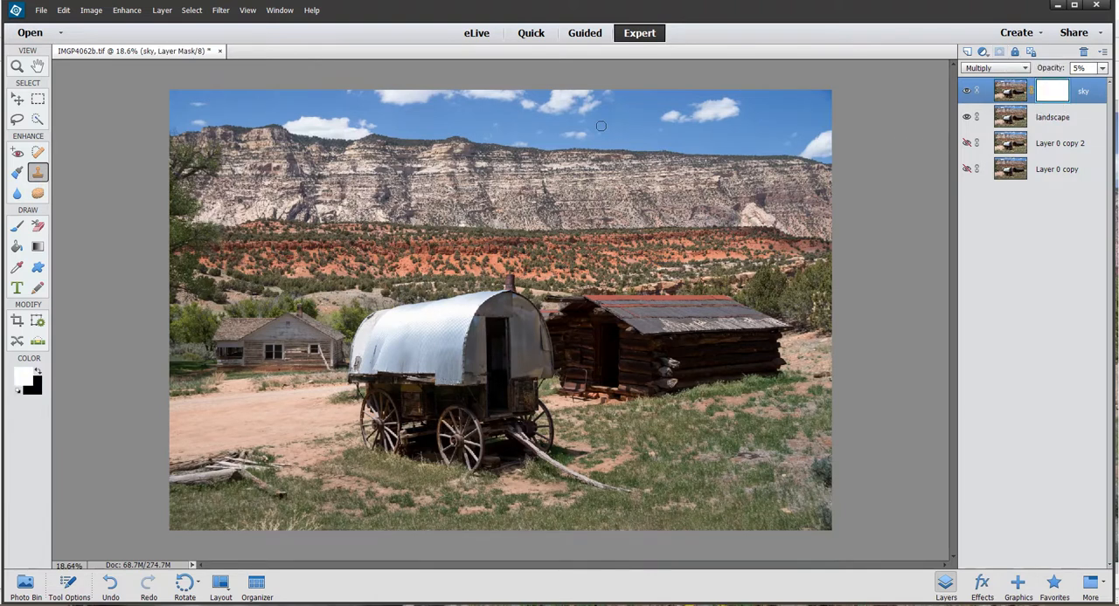
{"action": "left_click", "coordinate": [37, 119]}
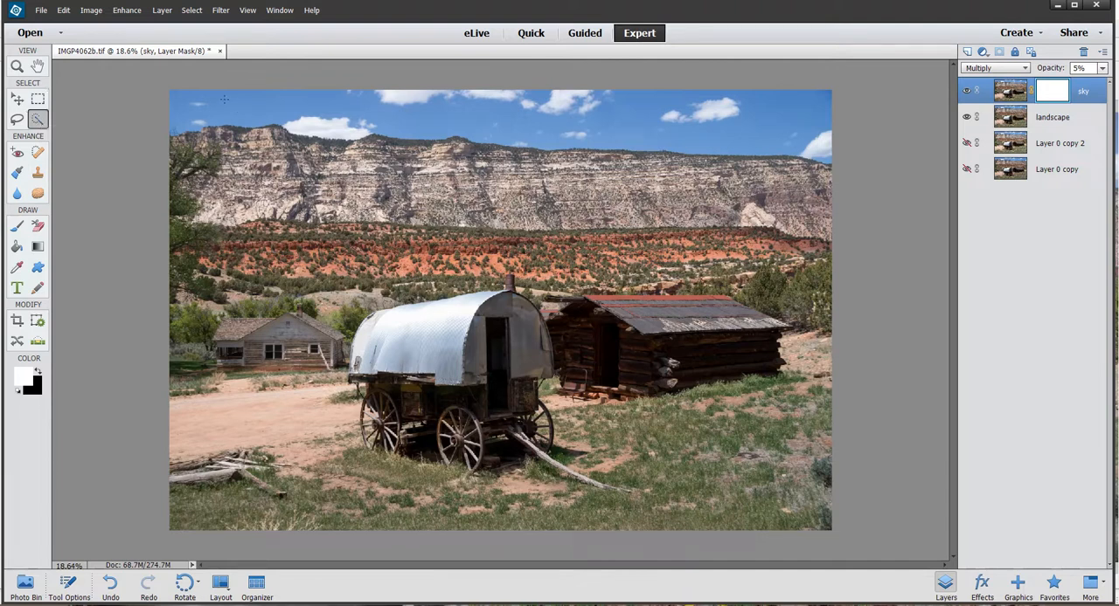
{"action": "left_click_drag", "start_coordinate": [207, 110], "coordinate": [253, 109]}
{"action": "mouse_move", "coordinate": [365, 111]}
{"action": "left_mouse_down"}
{"action": "mouse_move", "coordinate": [407, 129]}
{"action": "mouse_move", "coordinate": [472, 118]}
{"action": "mouse_move", "coordinate": [585, 127]}
{"action": "left_mouse_up"}
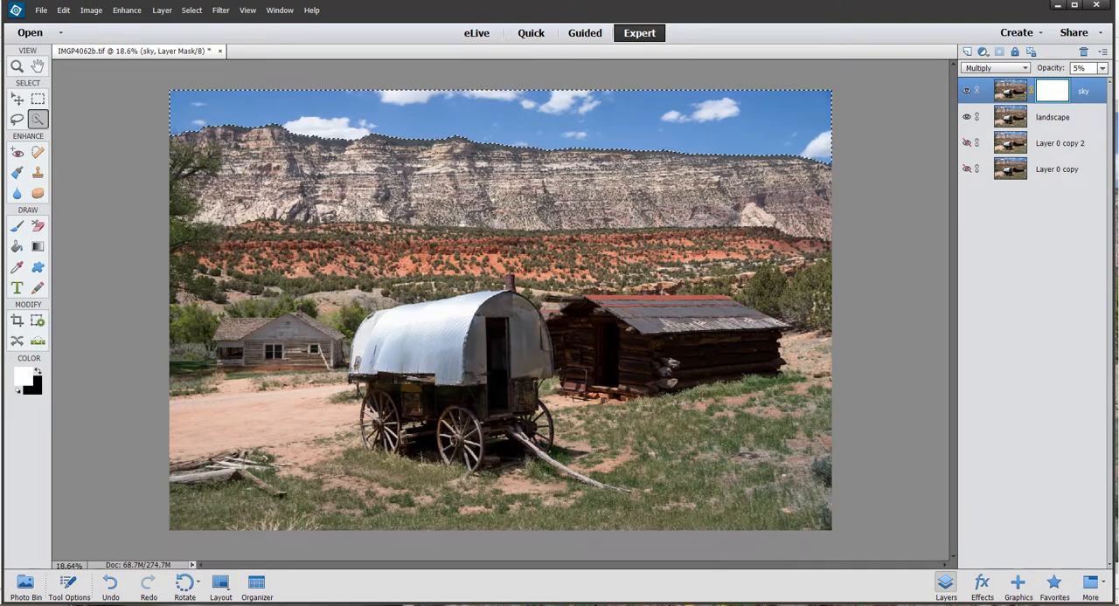
- Invert the sky selection, clear the area below the skyline to black on the sky layer's mask, and deselect
{"action": "left_click", "coordinate": [191, 9]}
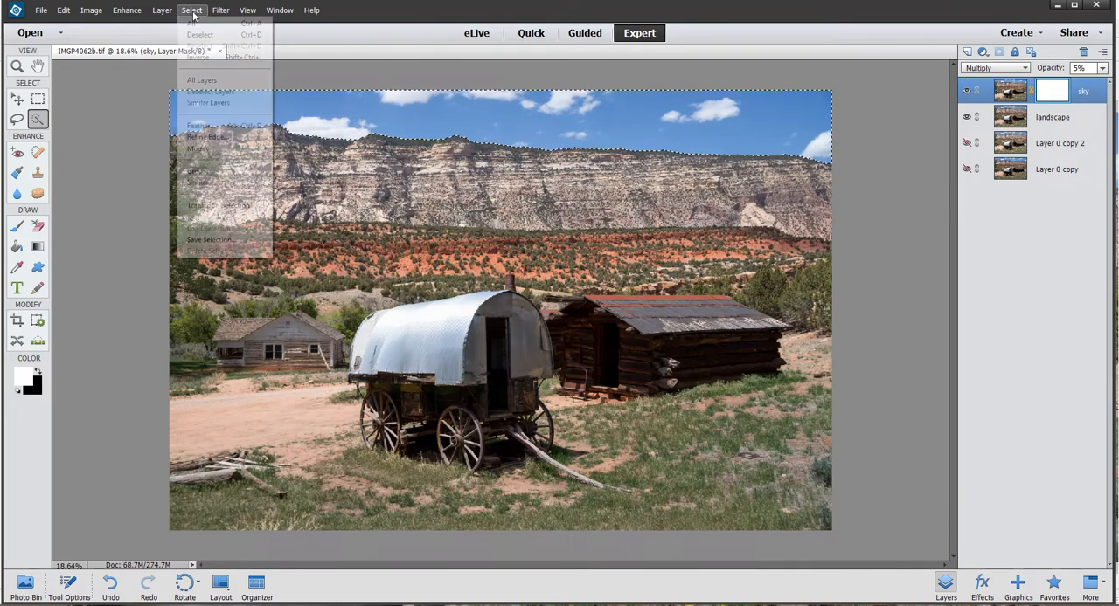
{"action": "left_click", "coordinate": [205, 57]}
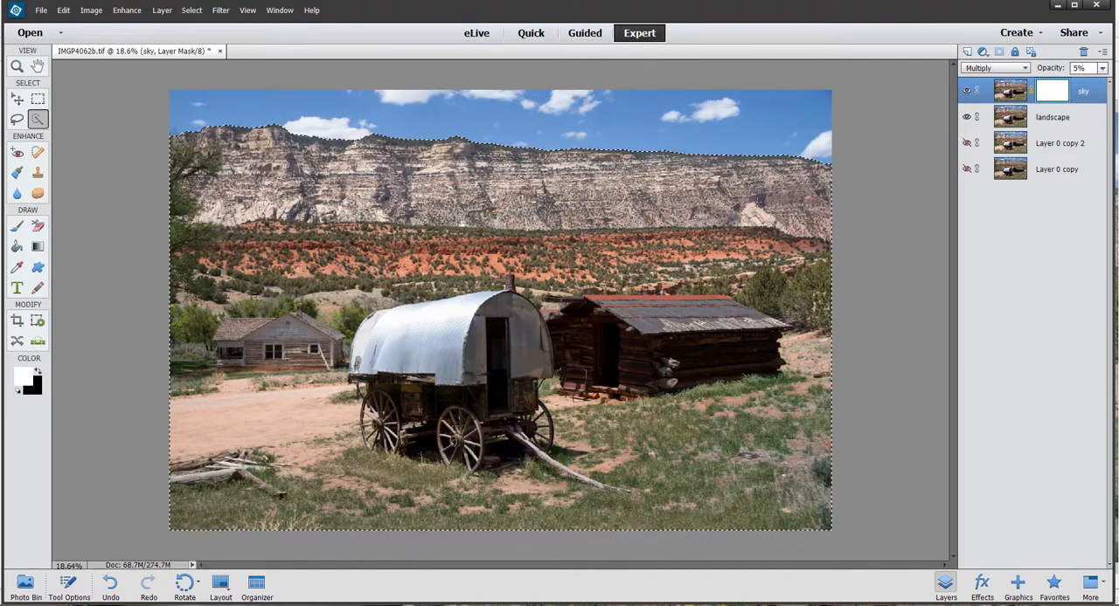
{"action": "key", "text": "Delete"}
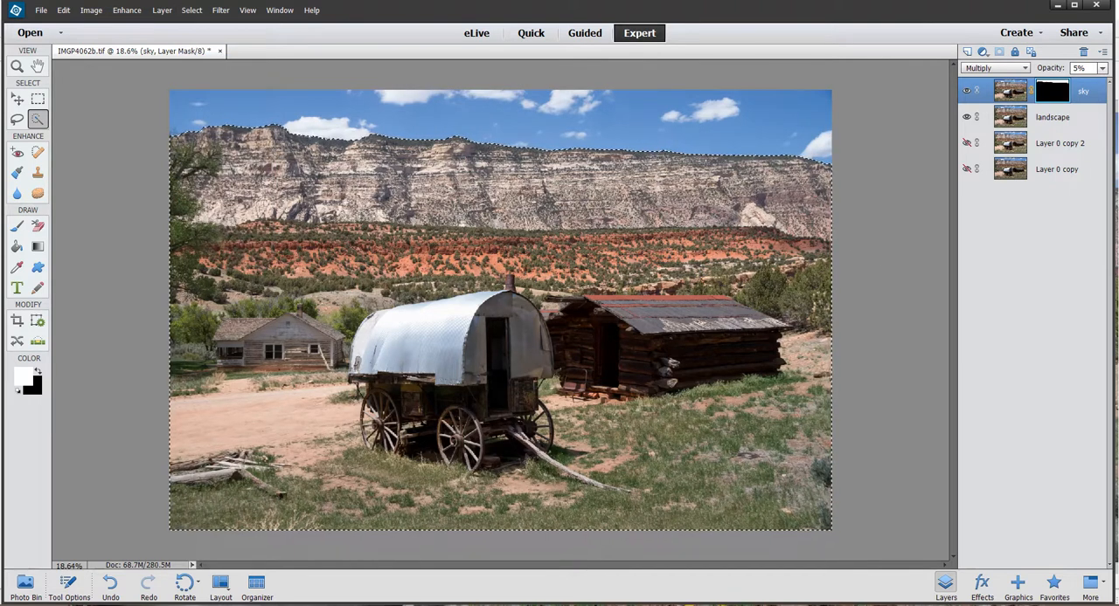
{"action": "left_click", "coordinate": [196, 11]}
{"action": "left_click", "coordinate": [201, 35]}
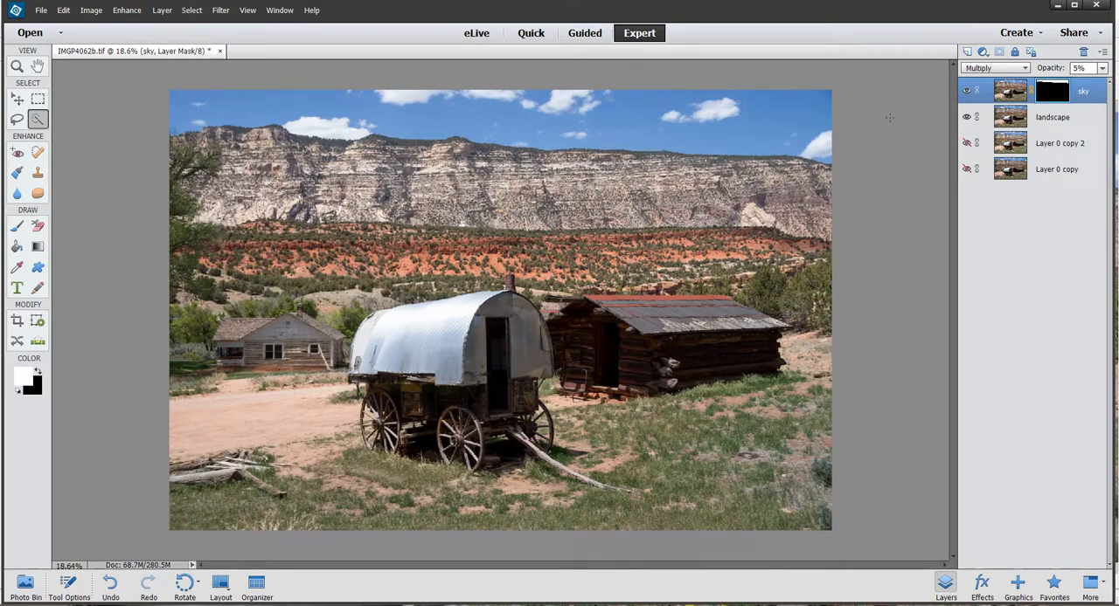
- Raise the sky layer's opacity to 100% with the landscape layer temporarily hidden, and set the sky layer's blend mode to Normal
{"action": "left_click", "coordinate": [967, 117]}
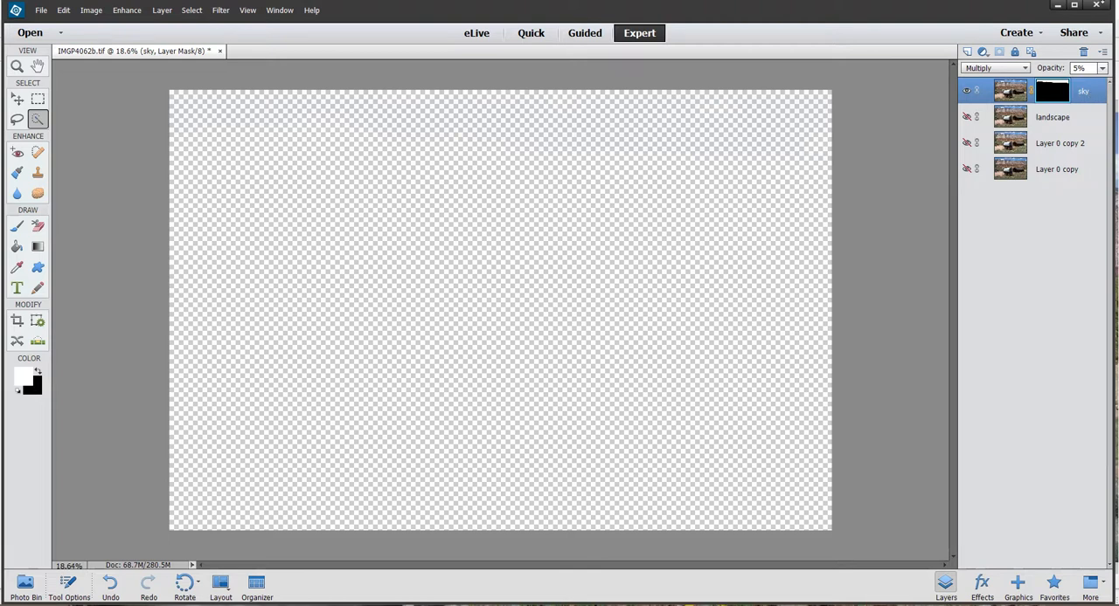
{"action": "left_click", "coordinate": [1102, 68]}
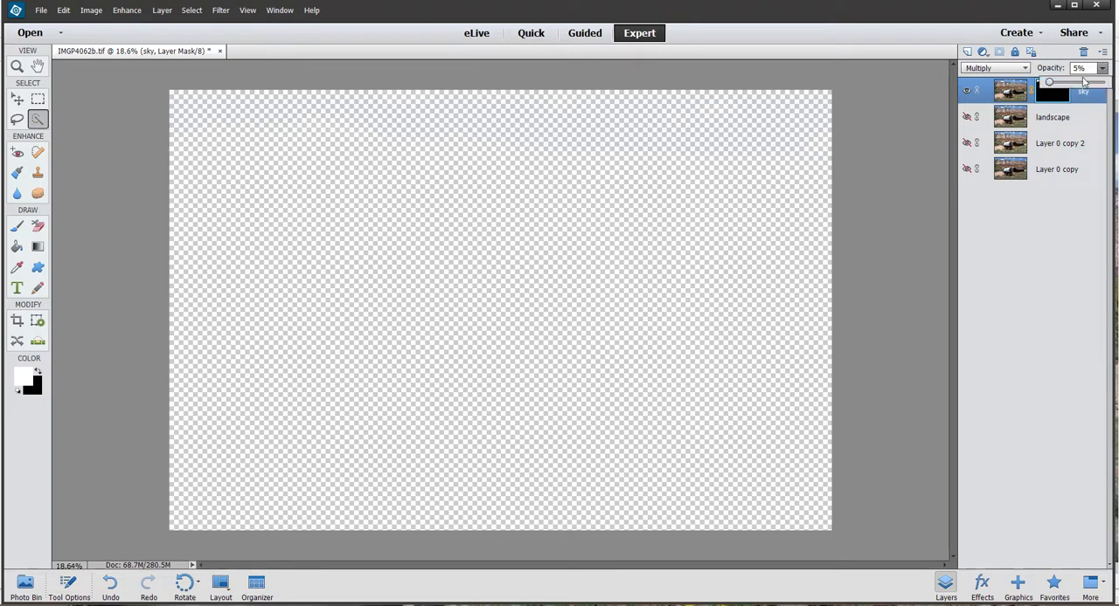
{"action": "left_click_drag", "start_coordinate": [1049, 85], "coordinate": [1106, 82]}
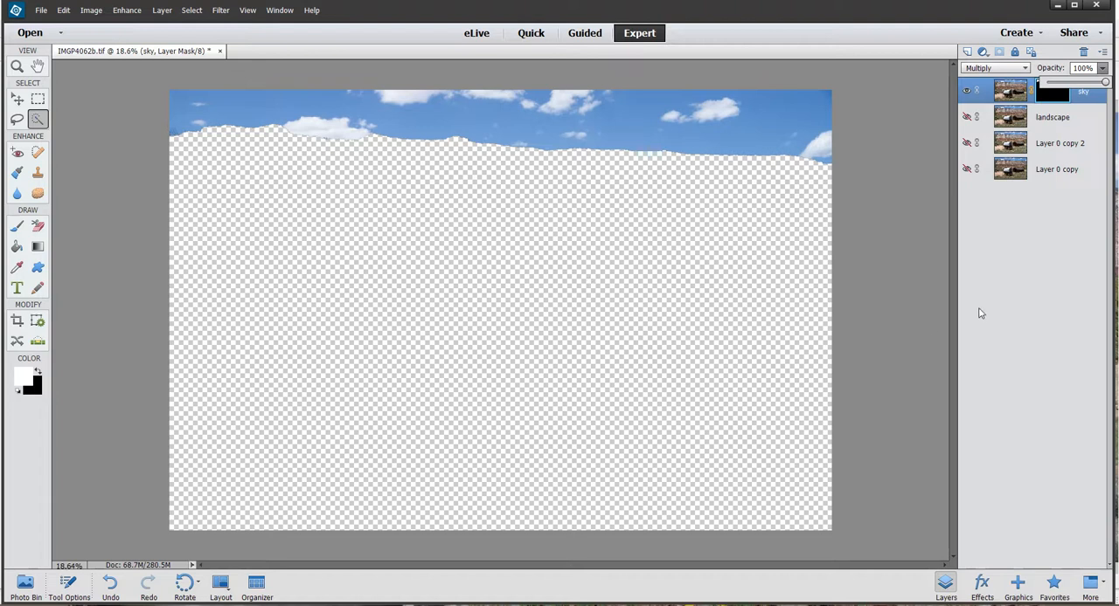
{"action": "left_click", "coordinate": [1036, 252]}
{"action": "left_click", "coordinate": [966, 117]}
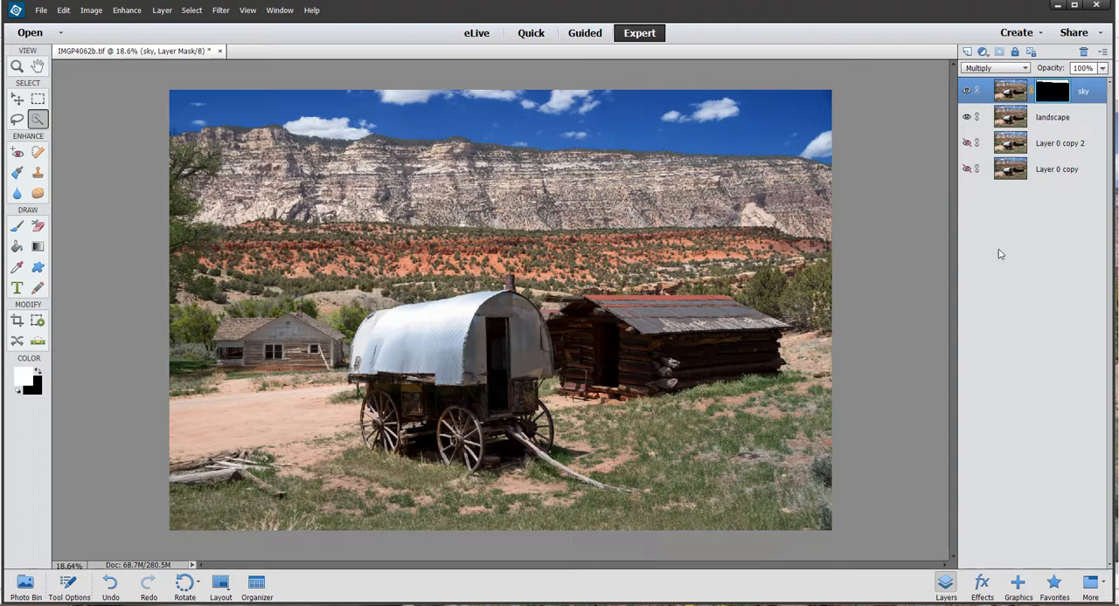
{"action": "left_click", "coordinate": [1018, 70]}
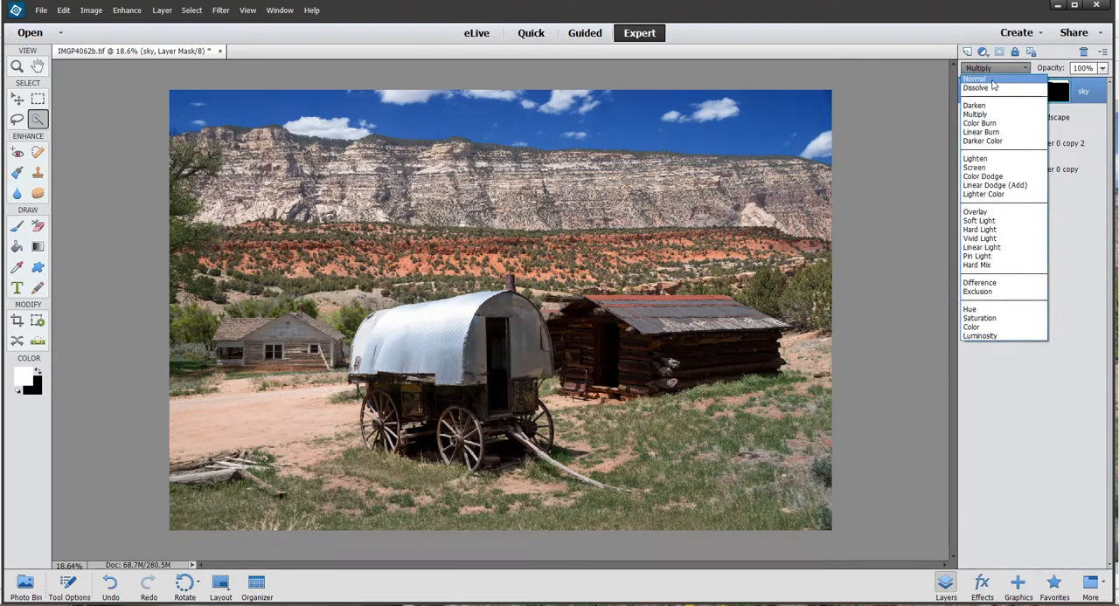
{"action": "left_click", "coordinate": [991, 80]}
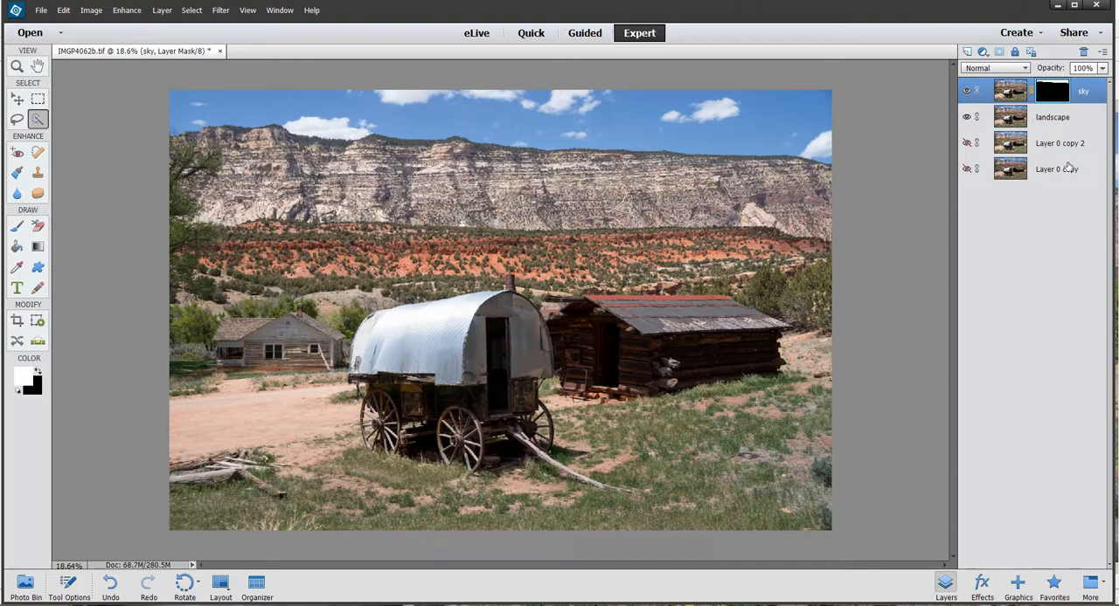
- Alternate the active layer between landscape and sky, leaving the sky layer's image active
{"action": "left_click", "coordinate": [1082, 125]}
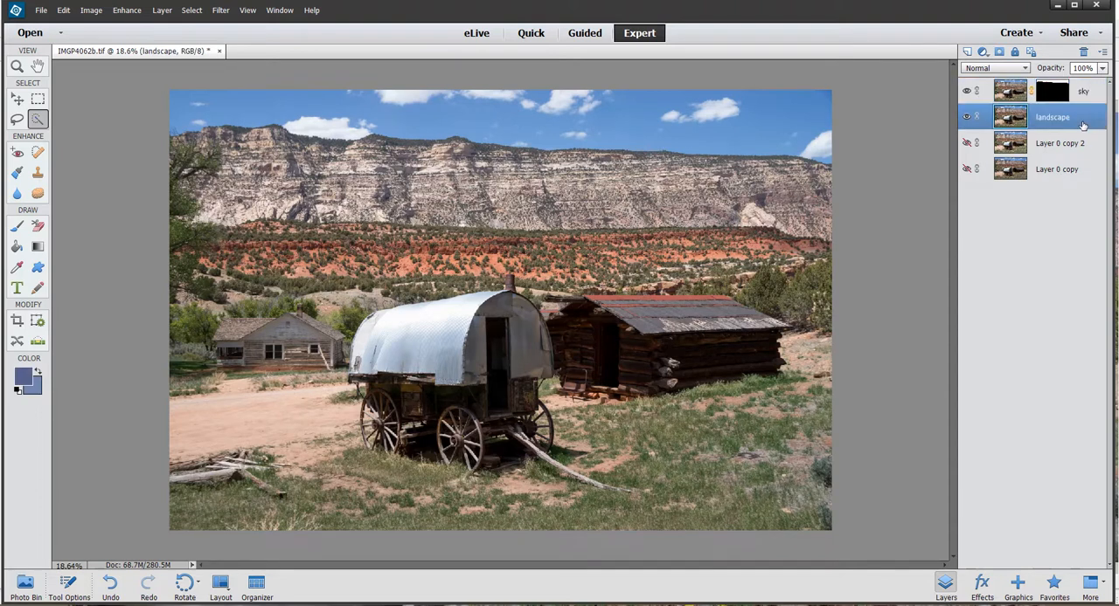
{"action": "left_click", "coordinate": [1091, 95]}
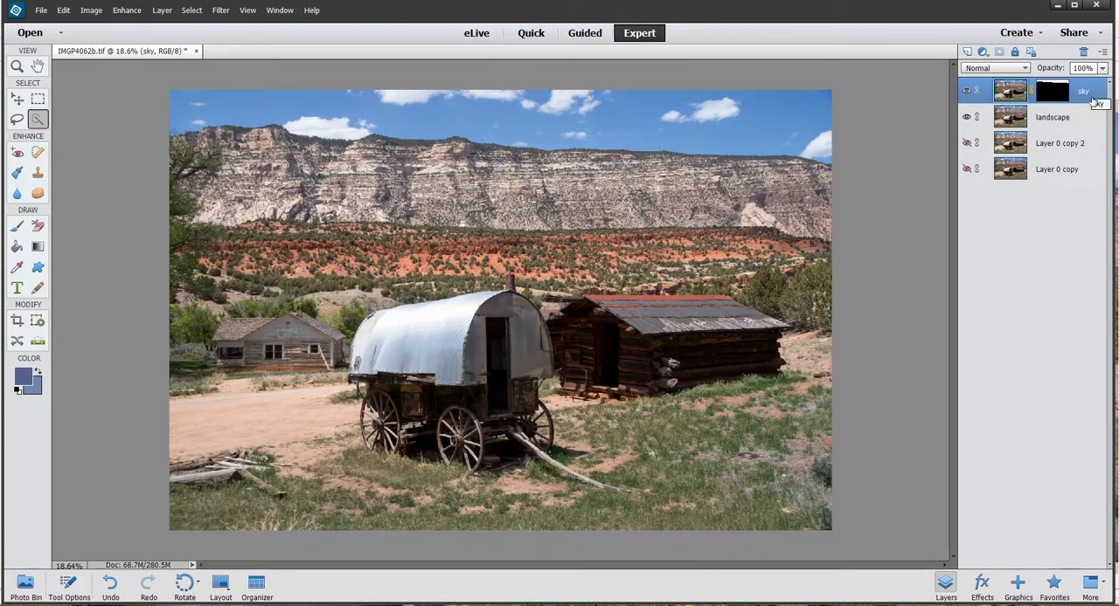
{"action": "left_click", "coordinate": [1084, 121]}
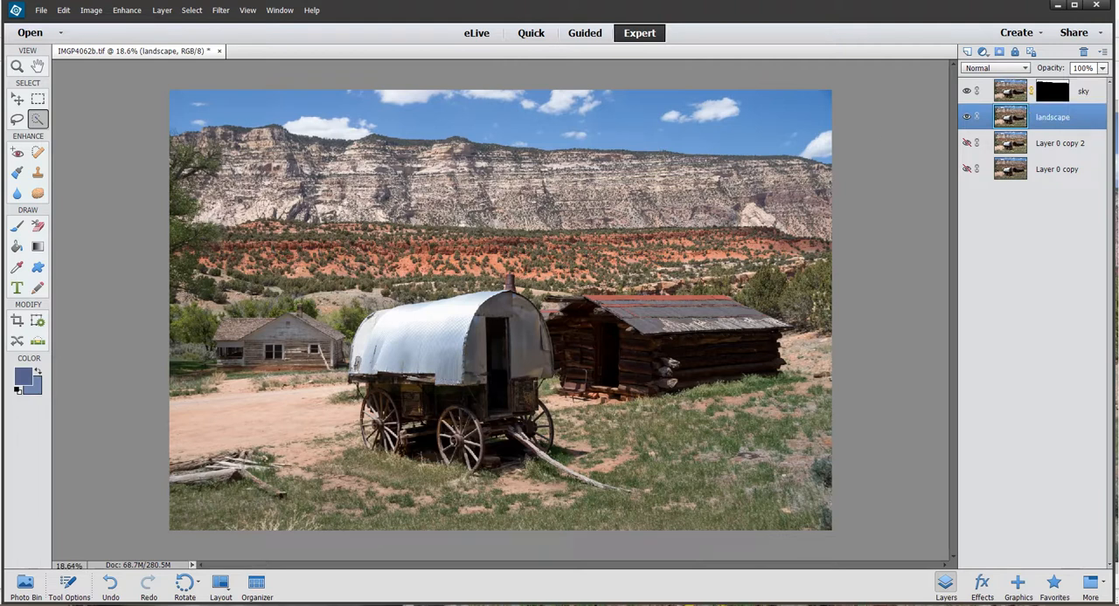
{"action": "left_click", "coordinate": [1095, 94]}
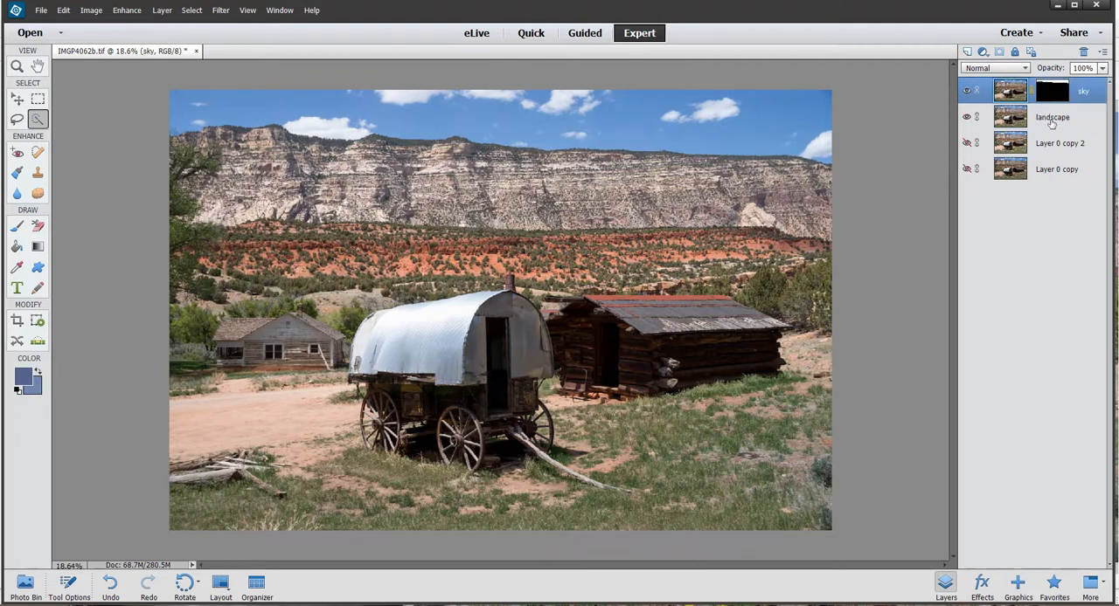
- Make the landscape layer the active layer
{"action": "left_click", "coordinate": [1052, 122]}
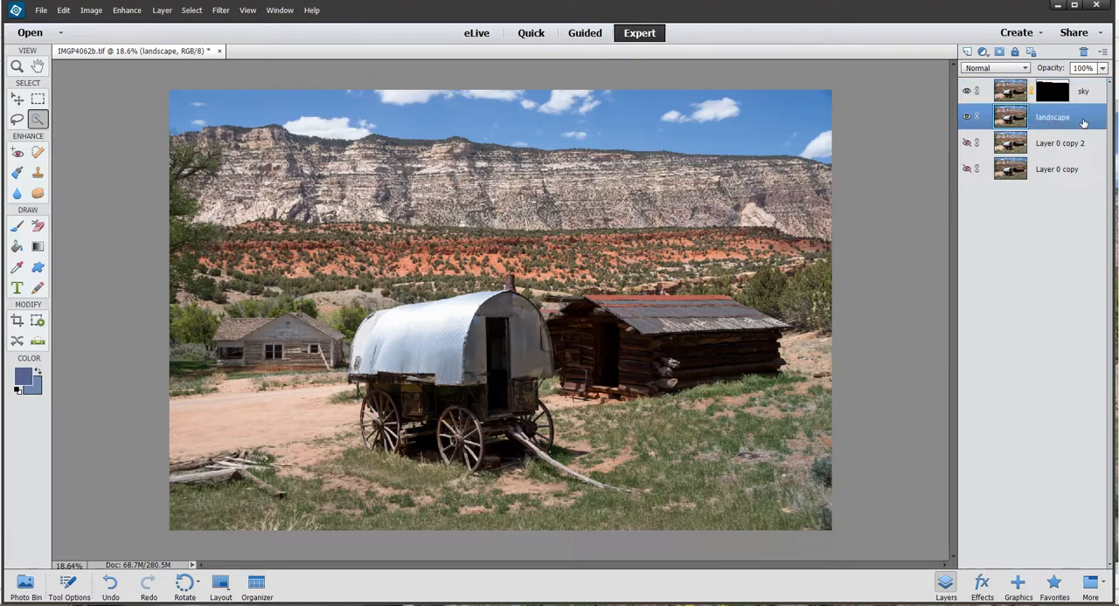
{"action": "left_click", "coordinate": [127, 10]}
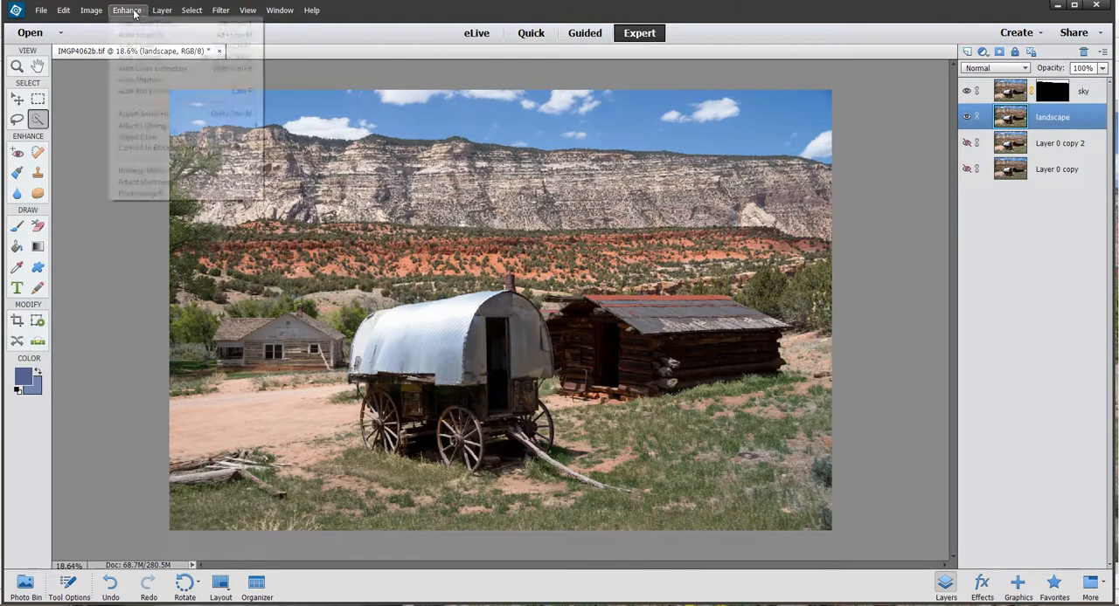
{"action": "left_click", "coordinate": [147, 182]}
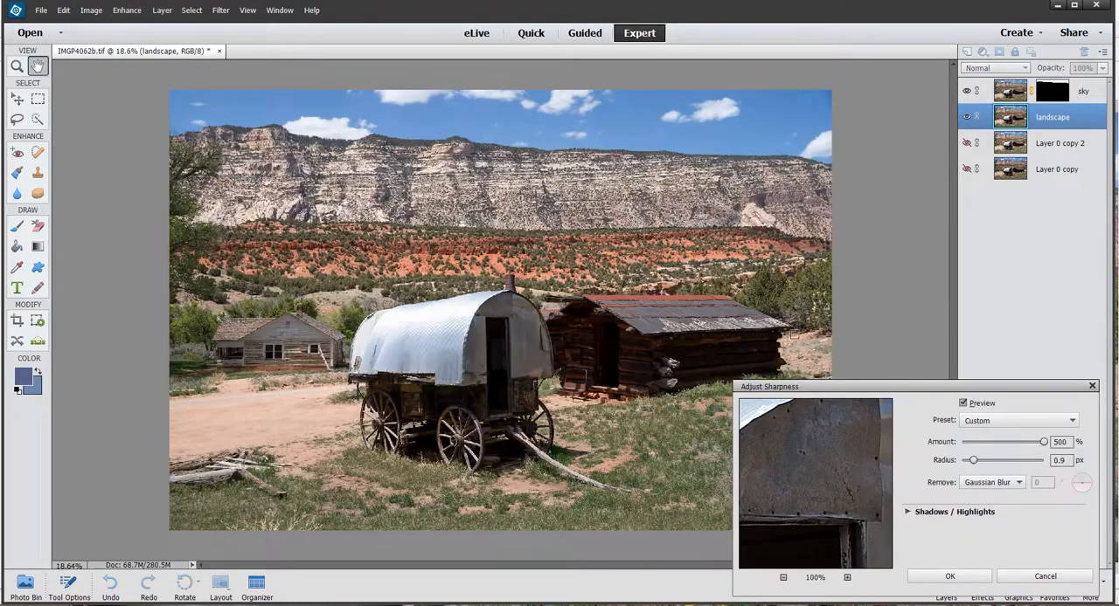
{"action": "left_click_drag", "start_coordinate": [875, 390], "coordinate": [690, 219]}
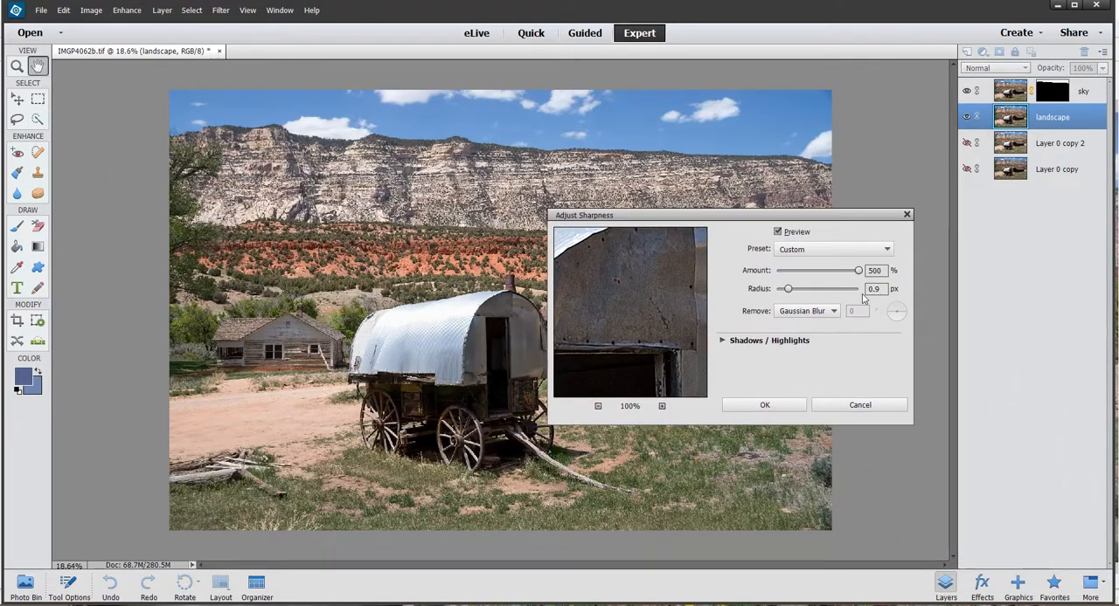
{"action": "mouse_move", "coordinate": [860, 274]}
{"action": "left_mouse_down"}
{"action": "mouse_move", "coordinate": [799, 274]}
{"action": "mouse_move", "coordinate": [853, 272]}
{"action": "left_mouse_up"}
{"action": "left_click", "coordinate": [907, 216]}
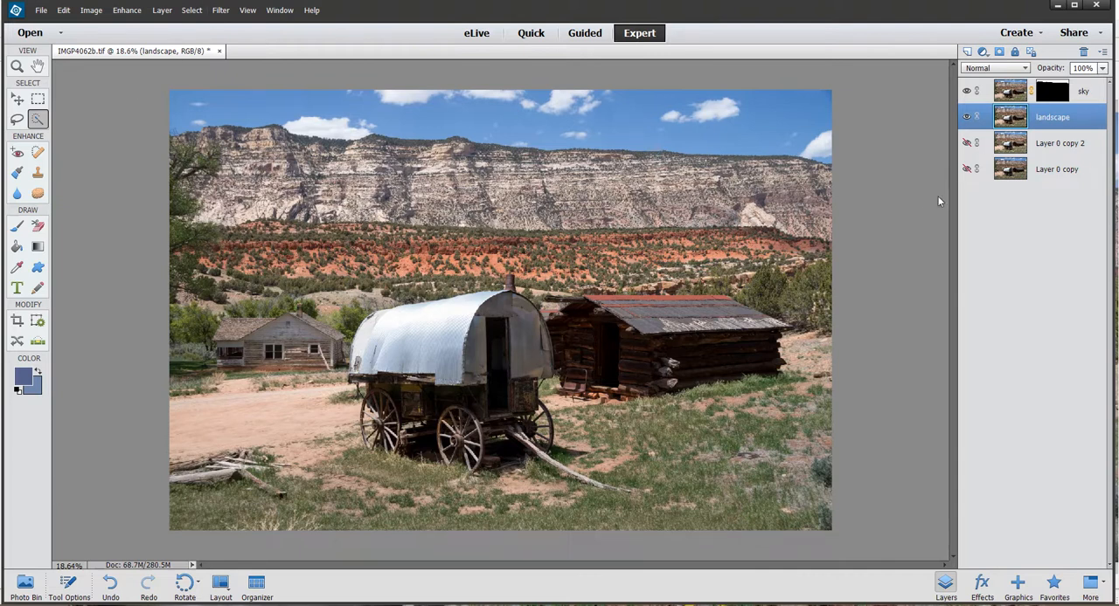
- Send the landscape layer to the Luminar 4 filter and open its Details Enhancer settings
{"action": "left_click", "coordinate": [220, 9]}
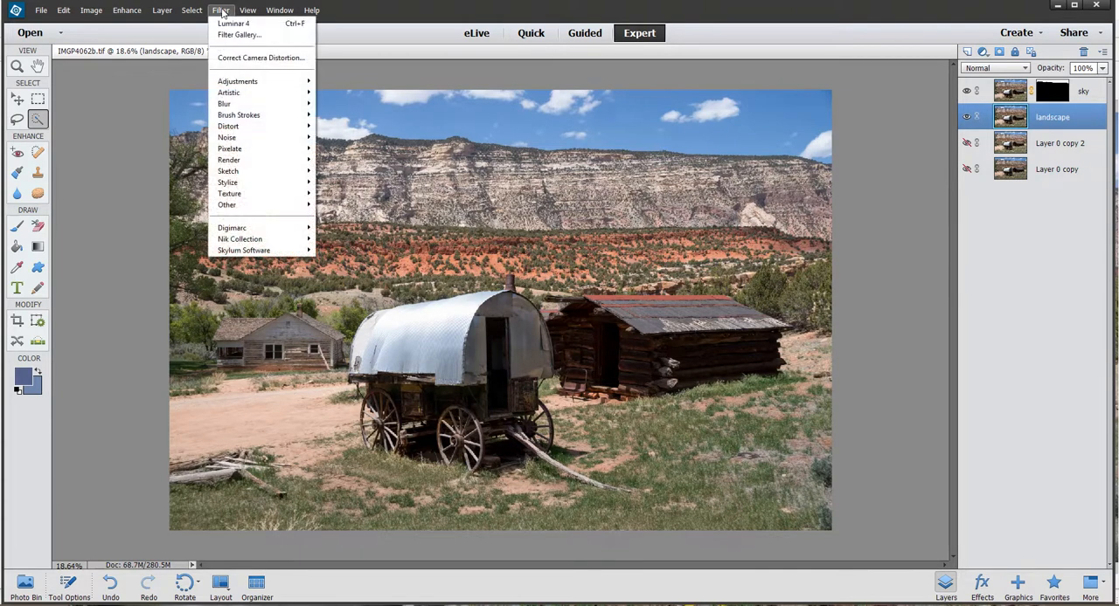
{"action": "mouse_move", "coordinate": [265, 251]}
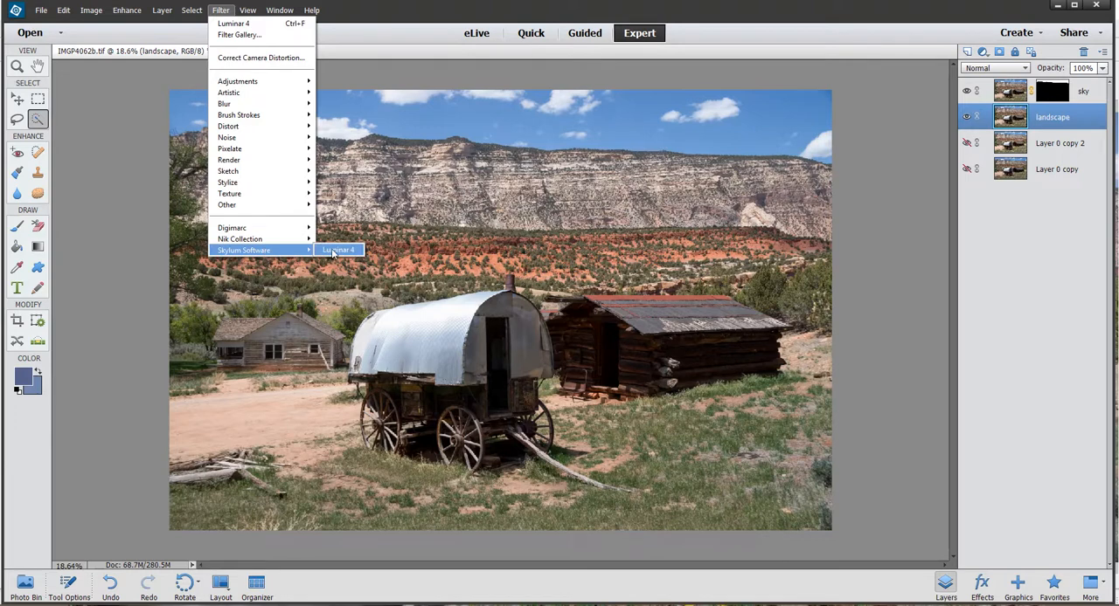
{"action": "left_click", "coordinate": [337, 251]}
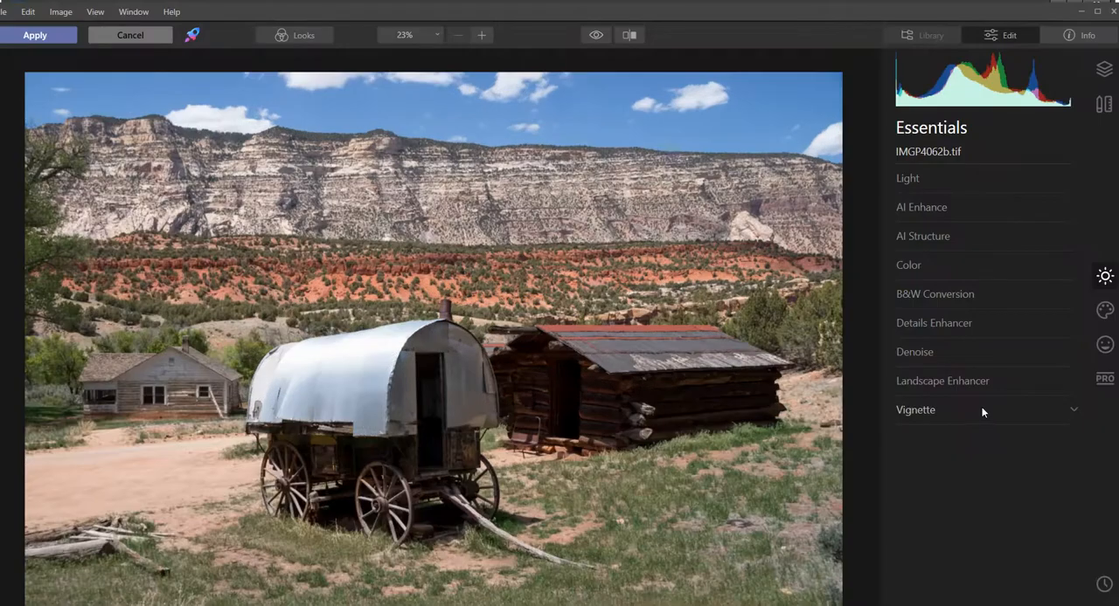
{"action": "left_click", "coordinate": [942, 323]}
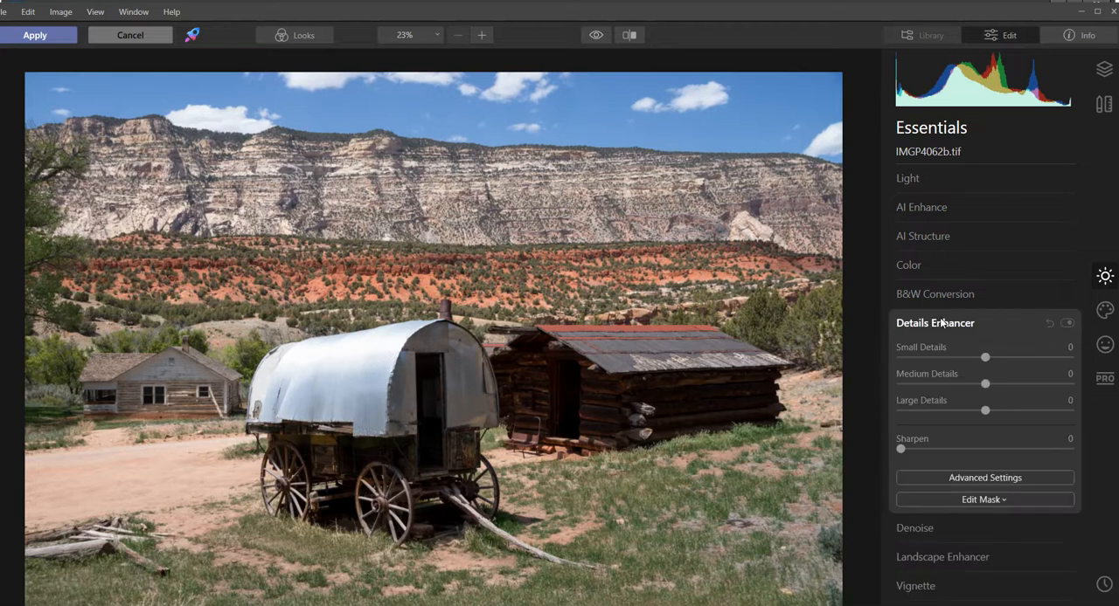
{"action": "left_click_drag", "start_coordinate": [986, 357], "coordinate": [986, 412]}
{"action": "double_click", "coordinate": [995, 384]}
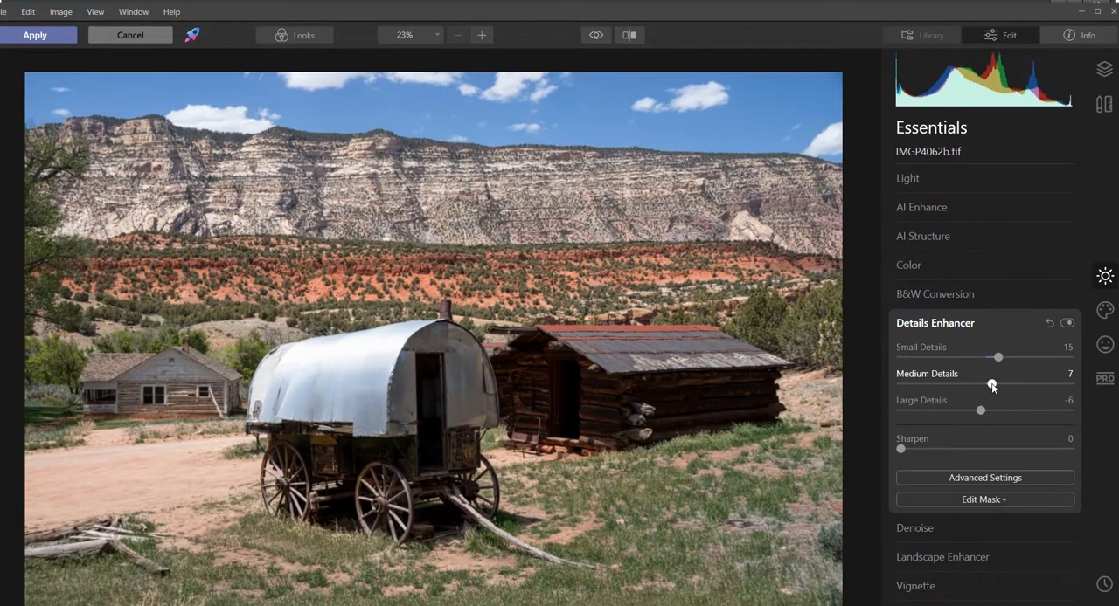
{"action": "double_click", "coordinate": [996, 357]}
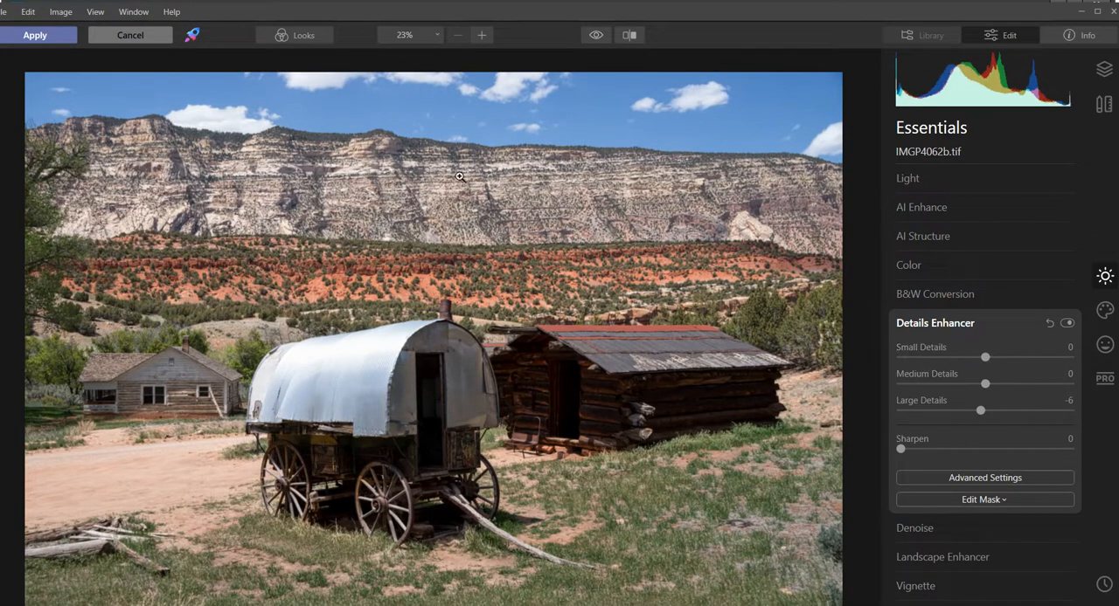
- Set the Details Enhancer to Sharpen 6, Medium Details 6 and Large Details 8, raise Small Details moderately, and apply the Luminar edit
{"action": "scroll", "coordinate": [463, 179], "scroll_direction": "up", "scroll_amount": 5}
{"action": "left_click_drag", "start_coordinate": [499, 152], "coordinate": [502, 243]}
{"action": "scroll", "coordinate": [503, 240], "scroll_direction": "up", "scroll_amount": 4}
{"action": "scroll", "coordinate": [537, 195], "scroll_direction": "down", "scroll_amount": 2}
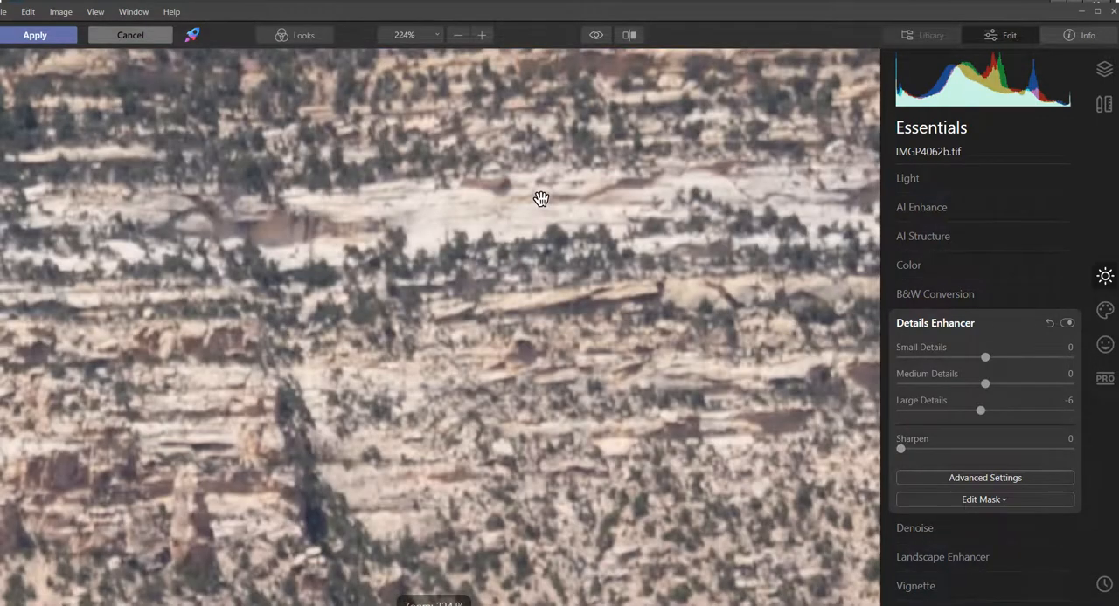
{"action": "left_click_drag", "start_coordinate": [544, 170], "coordinate": [543, 241]}
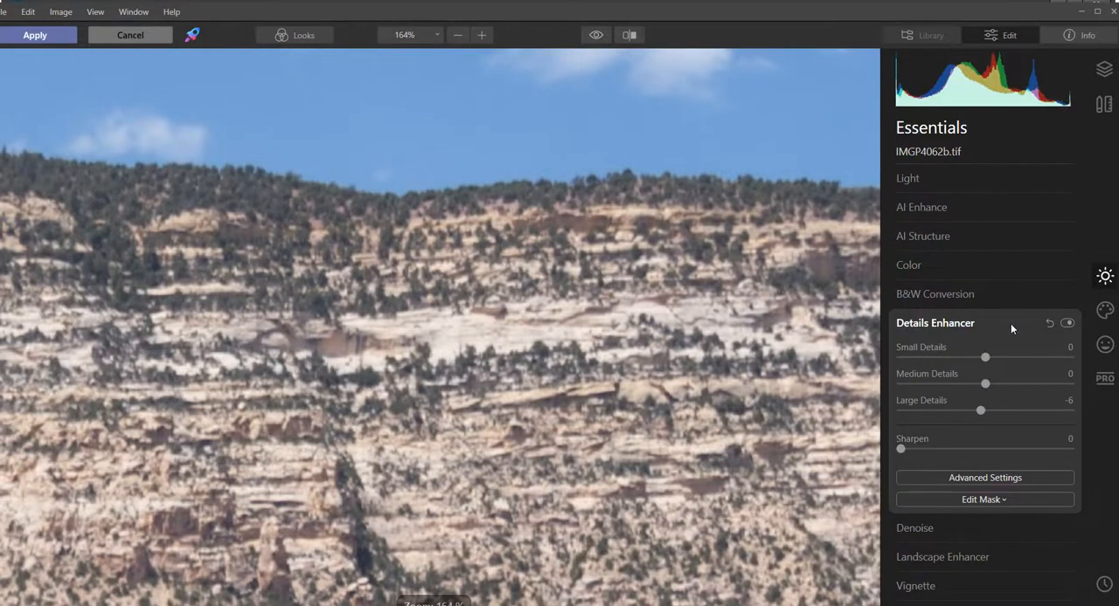
{"action": "left_click", "coordinate": [911, 448]}
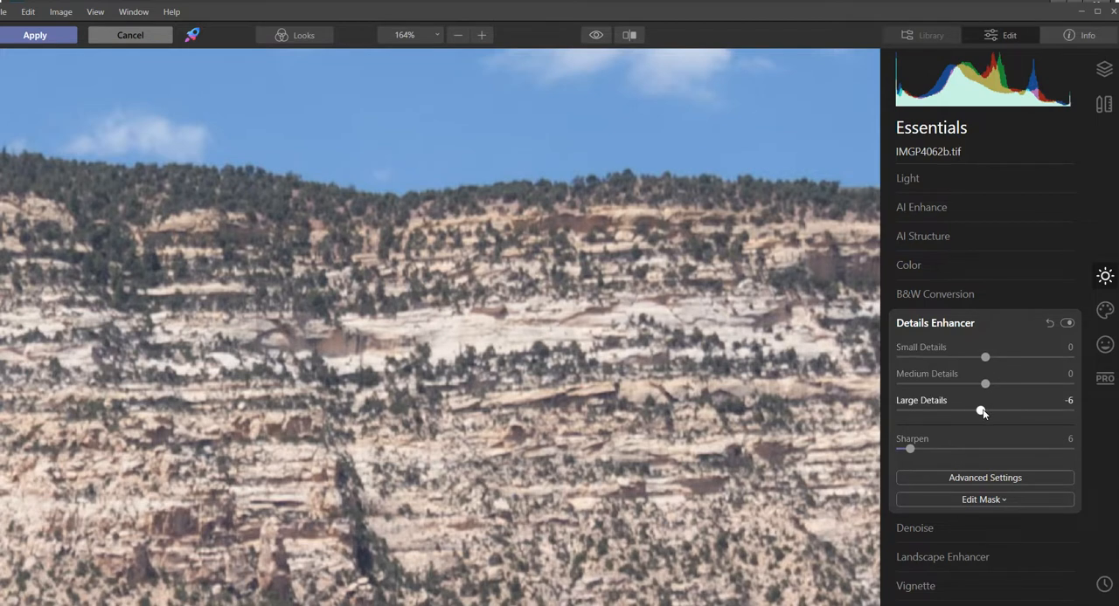
{"action": "left_click_drag", "start_coordinate": [990, 385], "coordinate": [1002, 358]}
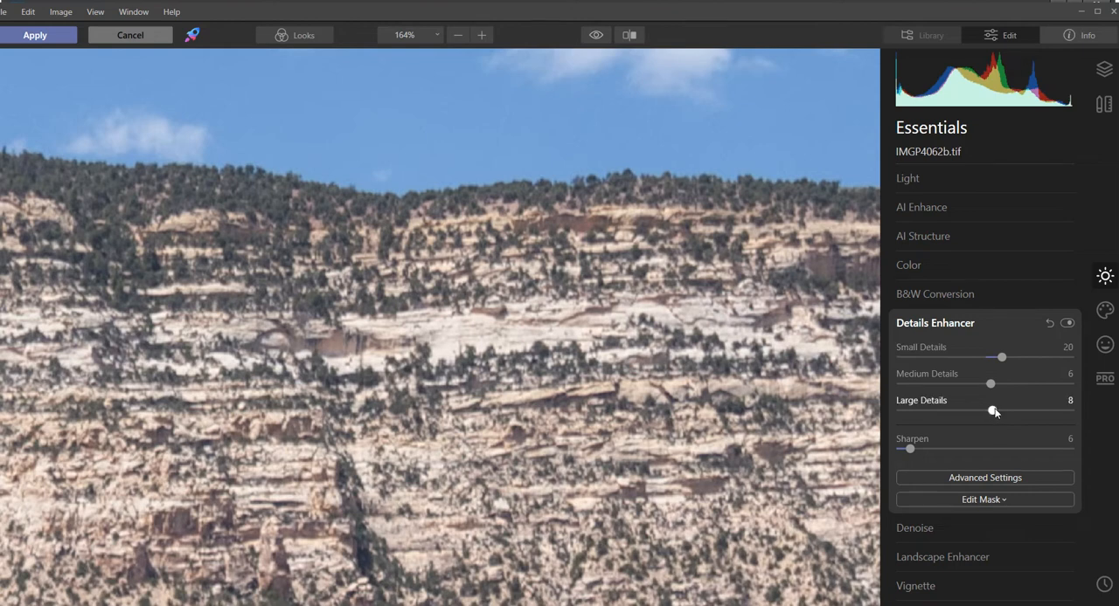
{"action": "left_click_drag", "start_coordinate": [1002, 357], "coordinate": [999, 357]}
{"action": "left_click", "coordinate": [945, 323]}
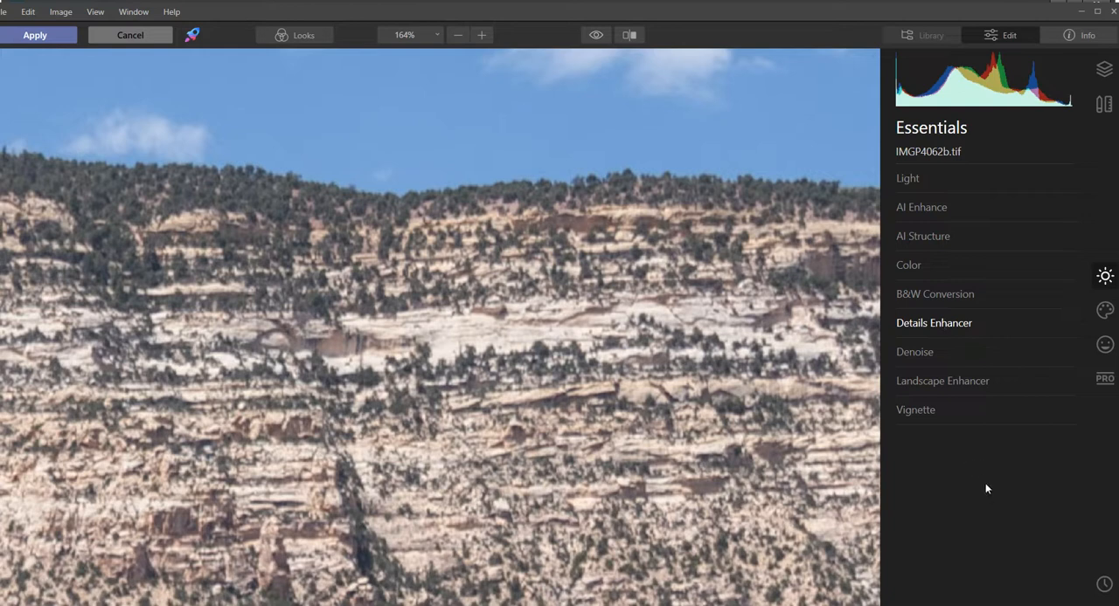
{"action": "left_click", "coordinate": [42, 36]}
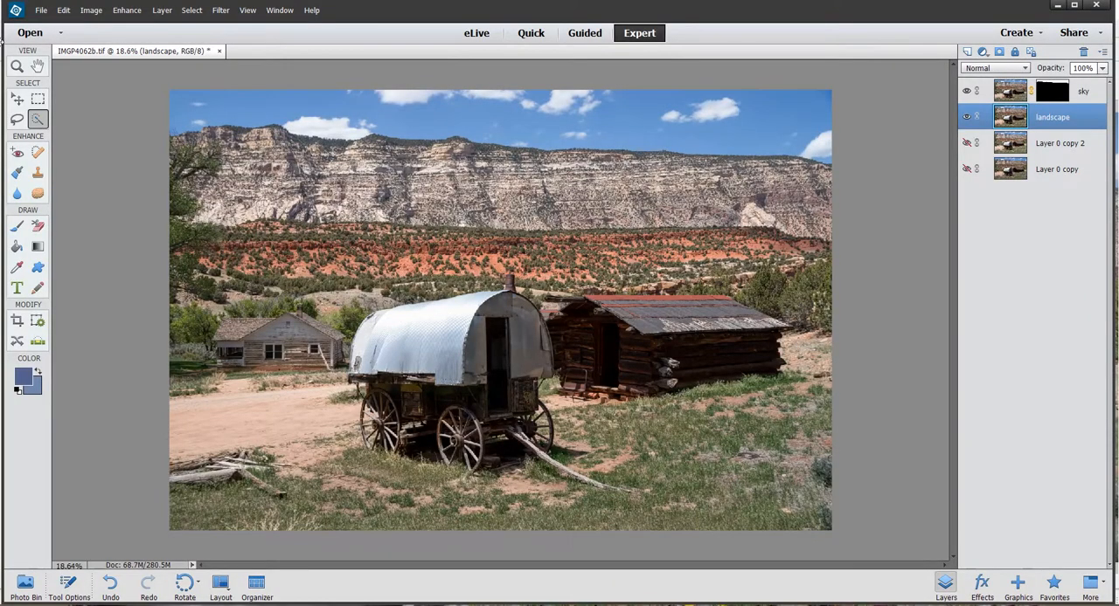
- Examine the cliffs and the sky along the skyline up close with the sky layer alternately hidden and shown
{"action": "left_click", "coordinate": [36, 67]}
{"action": "scroll", "coordinate": [521, 160], "scroll_direction": "up", "scroll_amount": 5}
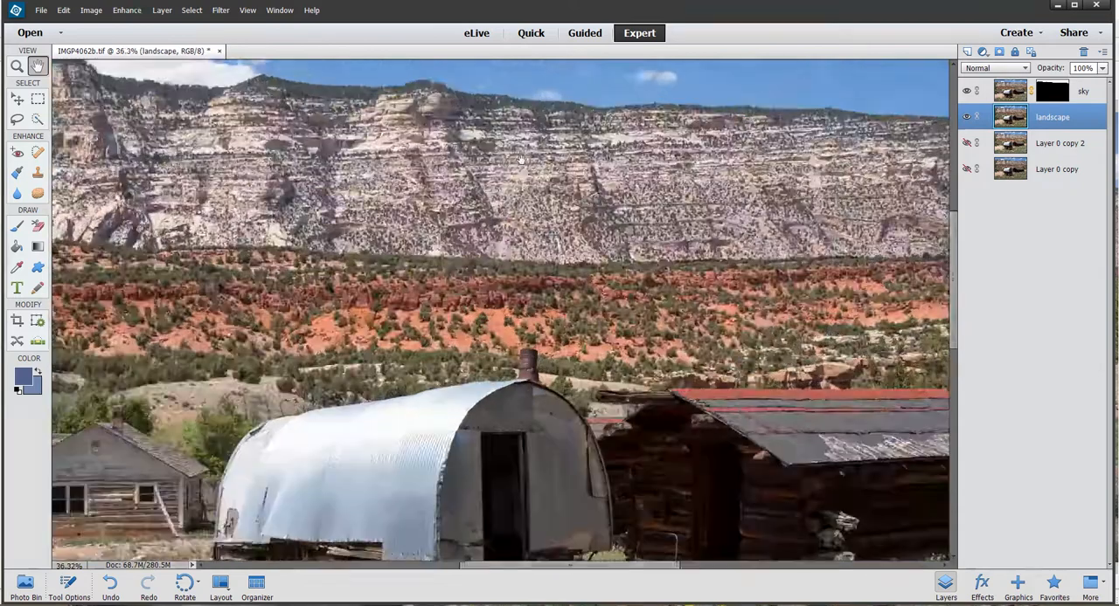
{"action": "scroll", "coordinate": [521, 160], "scroll_direction": "up", "scroll_amount": 8}
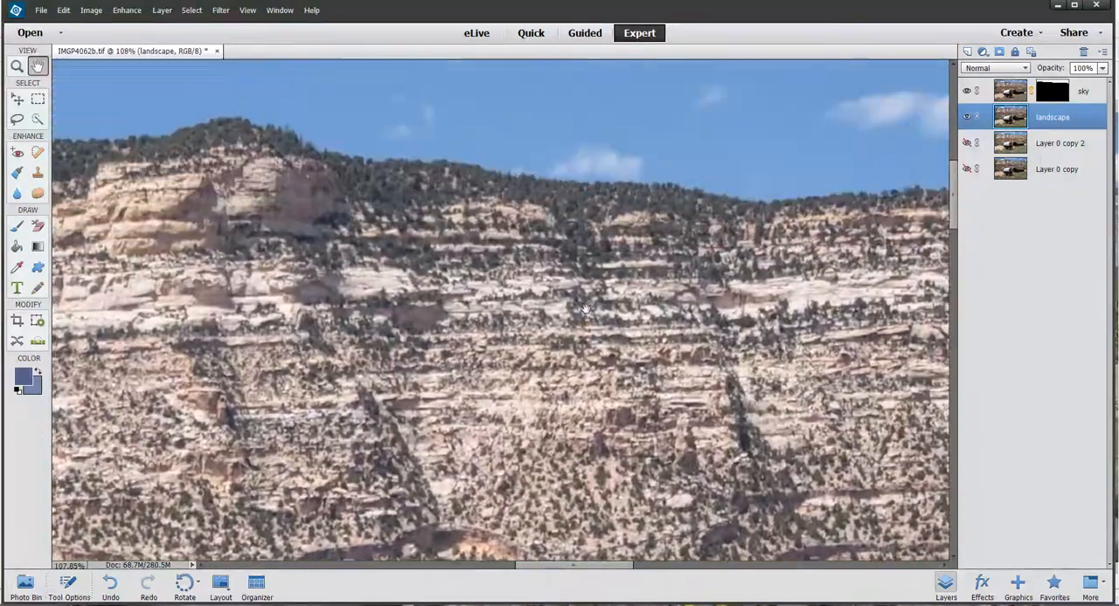
{"action": "scroll", "coordinate": [613, 272], "scroll_direction": "up", "scroll_amount": 4}
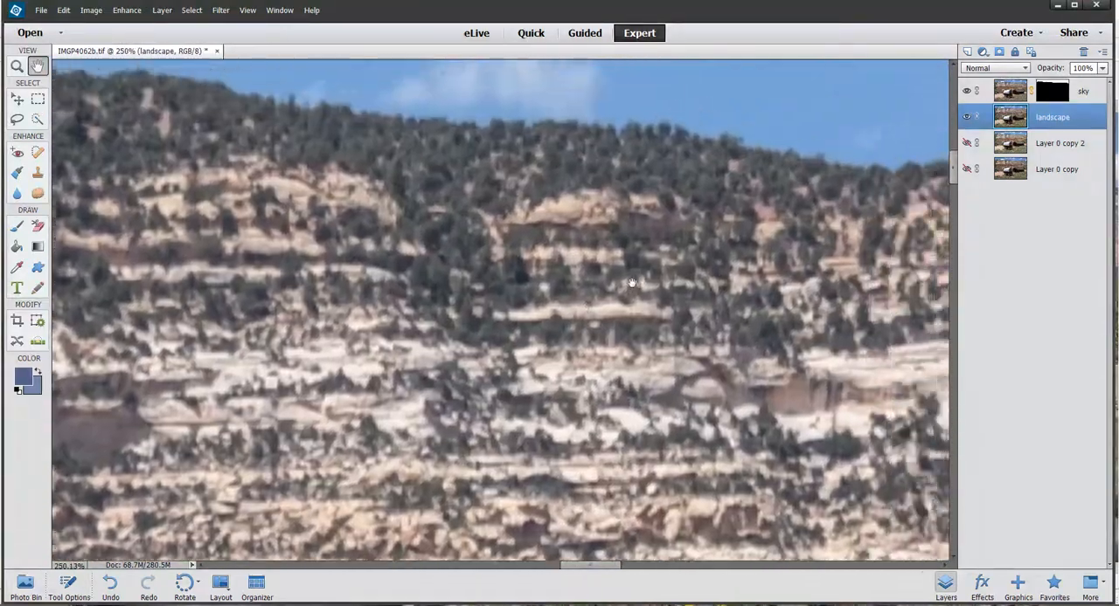
{"action": "scroll", "coordinate": [509, 259], "scroll_direction": "down", "scroll_amount": 3}
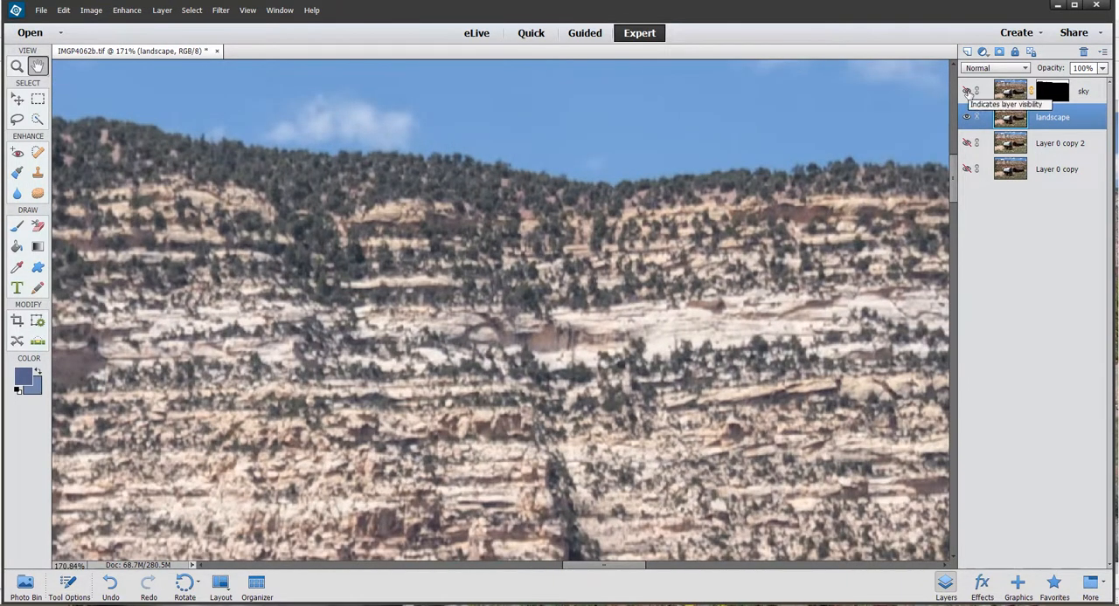
{"action": "scroll", "coordinate": [621, 134], "scroll_direction": "up", "scroll_amount": 3}
{"action": "scroll", "coordinate": [614, 199], "scroll_direction": "up", "scroll_amount": 3}
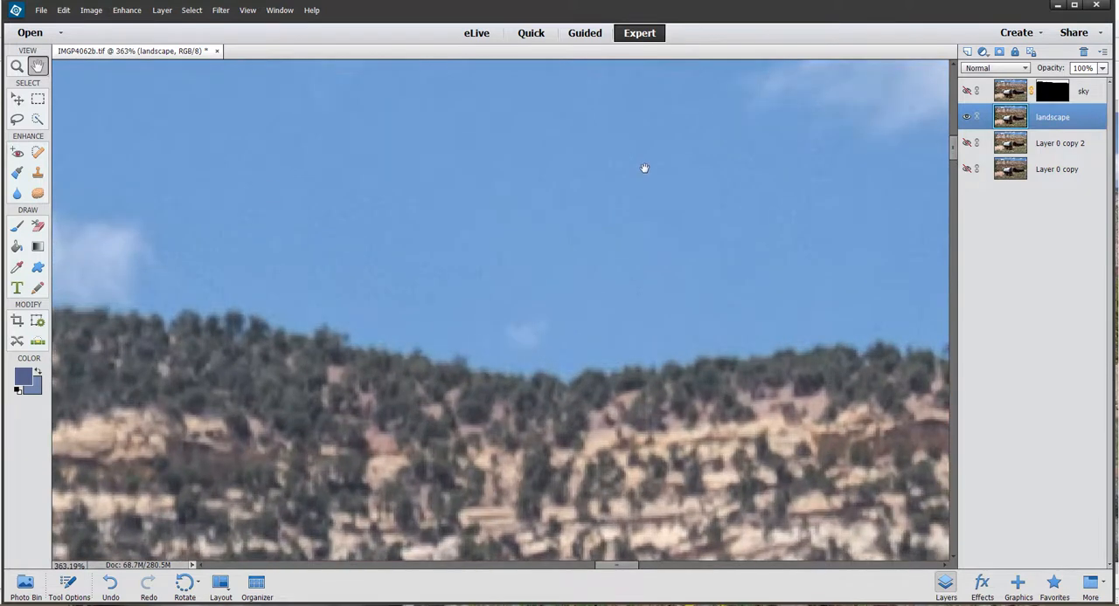
{"action": "left_click_drag", "start_coordinate": [645, 168], "coordinate": [632, 243]}
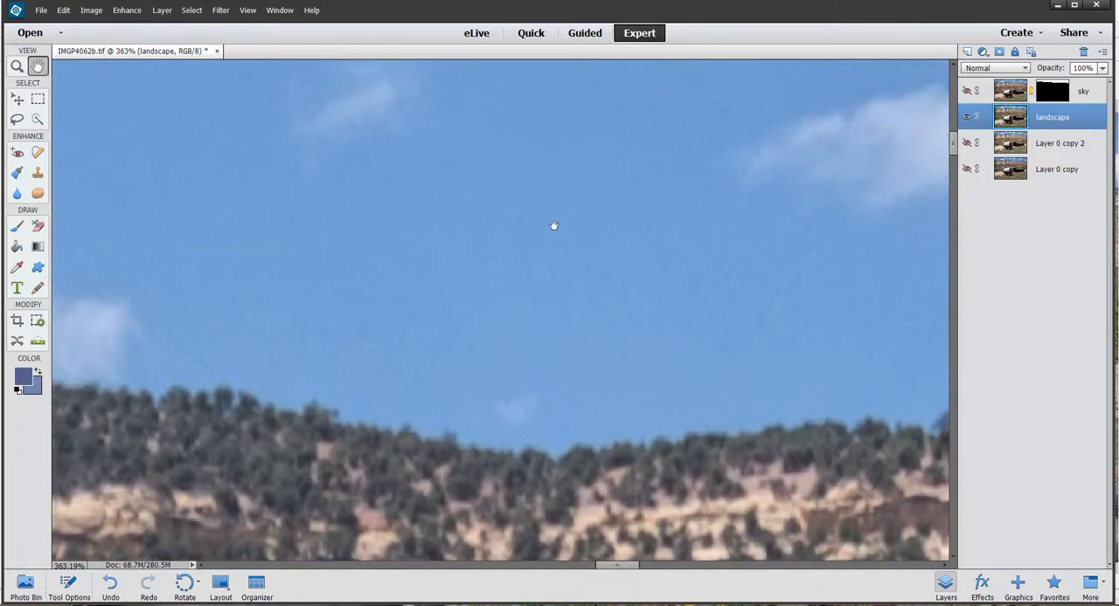
{"action": "left_click", "coordinate": [967, 91]}
{"action": "left_click_drag", "start_coordinate": [632, 347], "coordinate": [628, 153]}
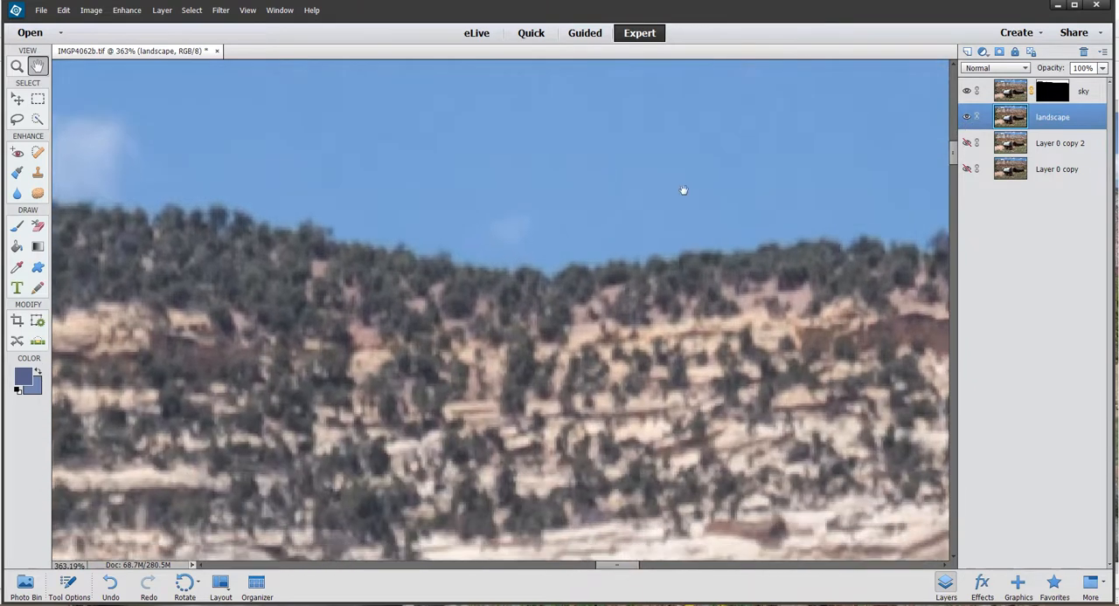
{"action": "scroll", "coordinate": [625, 338], "scroll_direction": "down", "scroll_amount": 3}
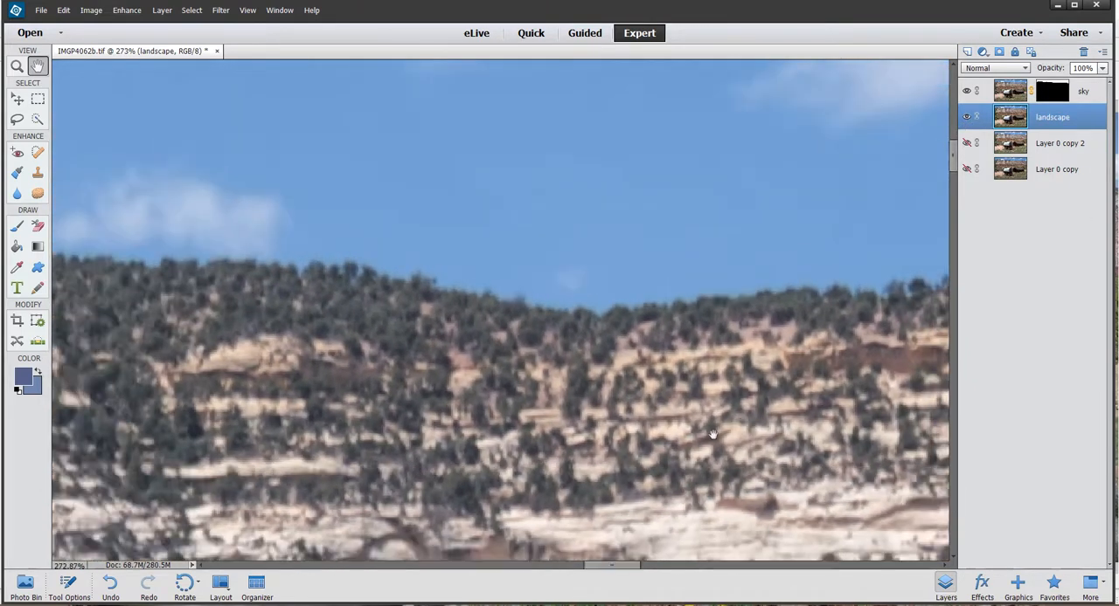
{"action": "left_click_drag", "start_coordinate": [626, 339], "coordinate": [616, 313]}
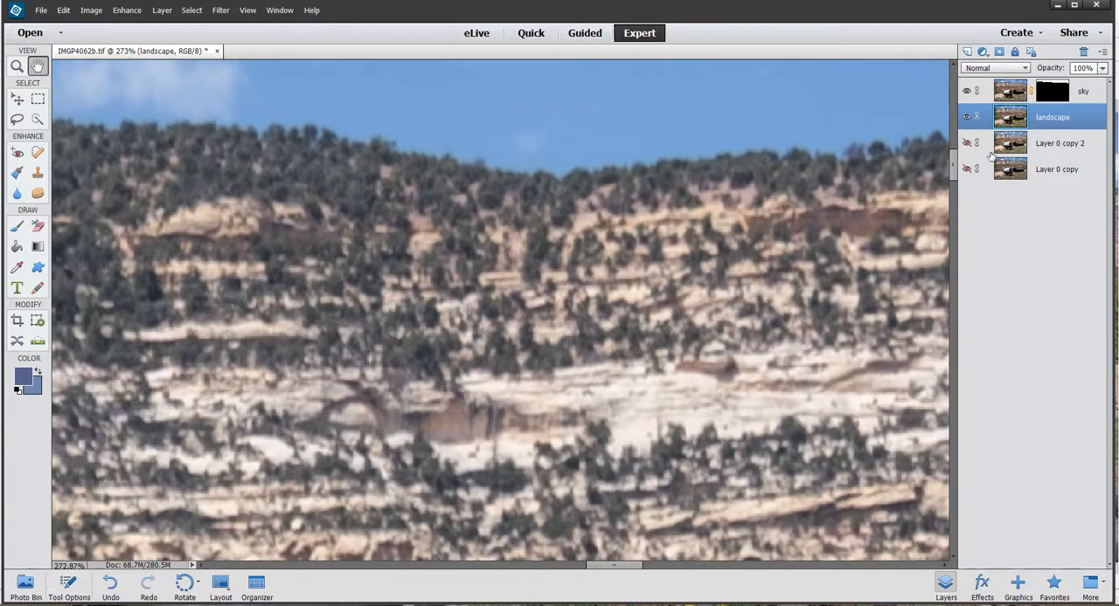
- Hide the landscape layer, show Layer 0 copy 2 in its place, and set that copy's opacity to 100%
{"action": "left_click", "coordinate": [966, 118]}
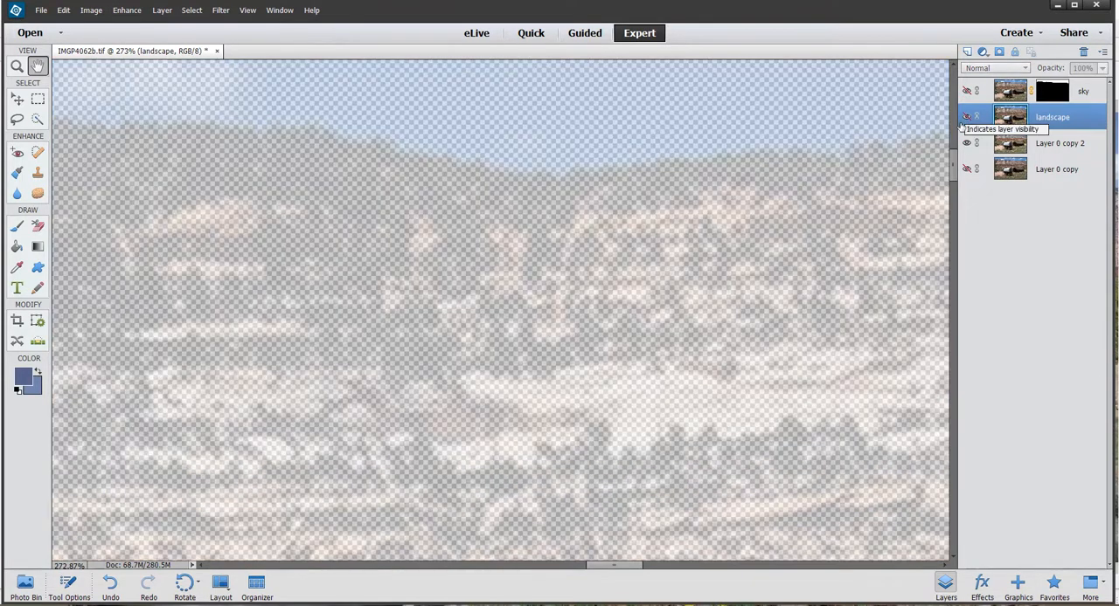
{"action": "left_click", "coordinate": [1071, 145]}
{"action": "left_click", "coordinate": [1102, 68]}
{"action": "mouse_move", "coordinate": [1102, 82]}
{"action": "left_mouse_down"}
{"action": "mouse_move", "coordinate": [1081, 83]}
{"action": "mouse_move", "coordinate": [1106, 82]}
{"action": "left_mouse_up"}
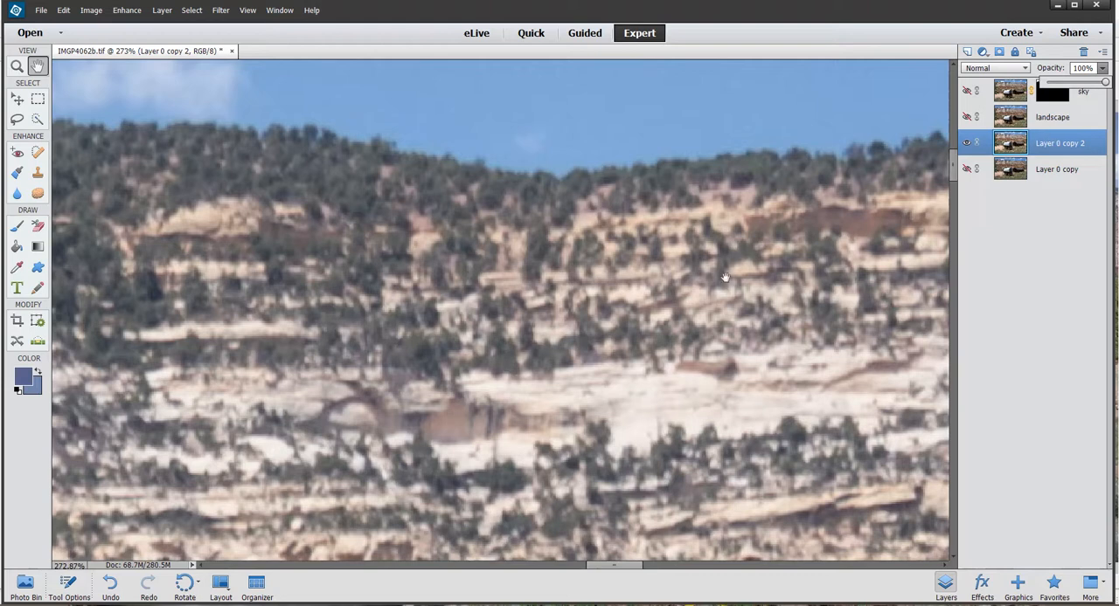
- Compare the sharpened cliffs with the earlier version by toggling the landscape layer's visibility over Layer 0 copy 2
{"action": "left_click", "coordinate": [970, 119]}
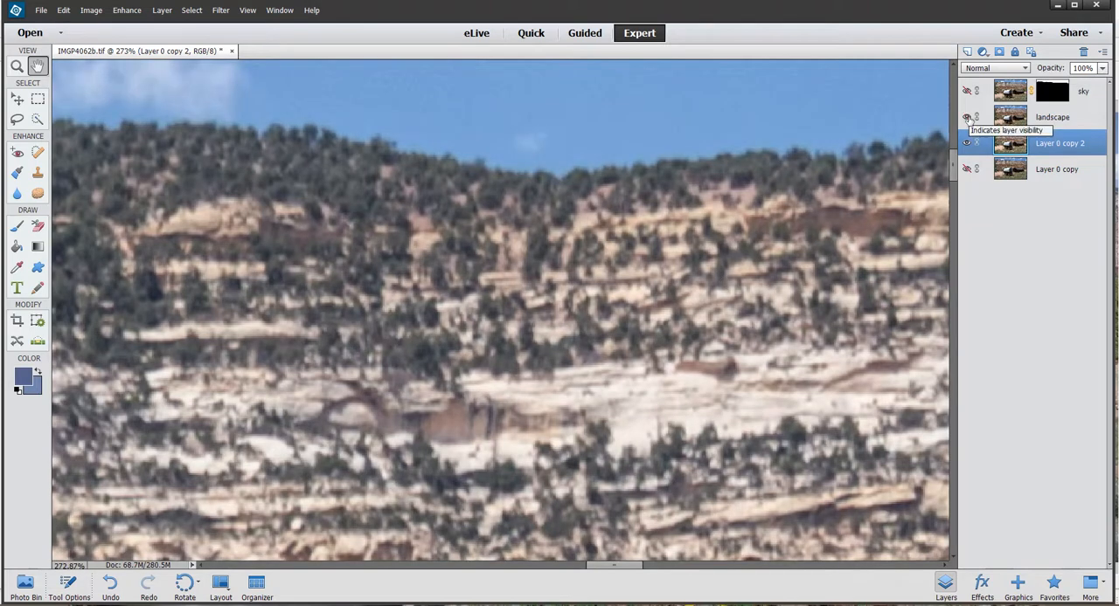
{"action": "left_click", "coordinate": [968, 120]}
{"action": "left_click", "coordinate": [968, 120]}
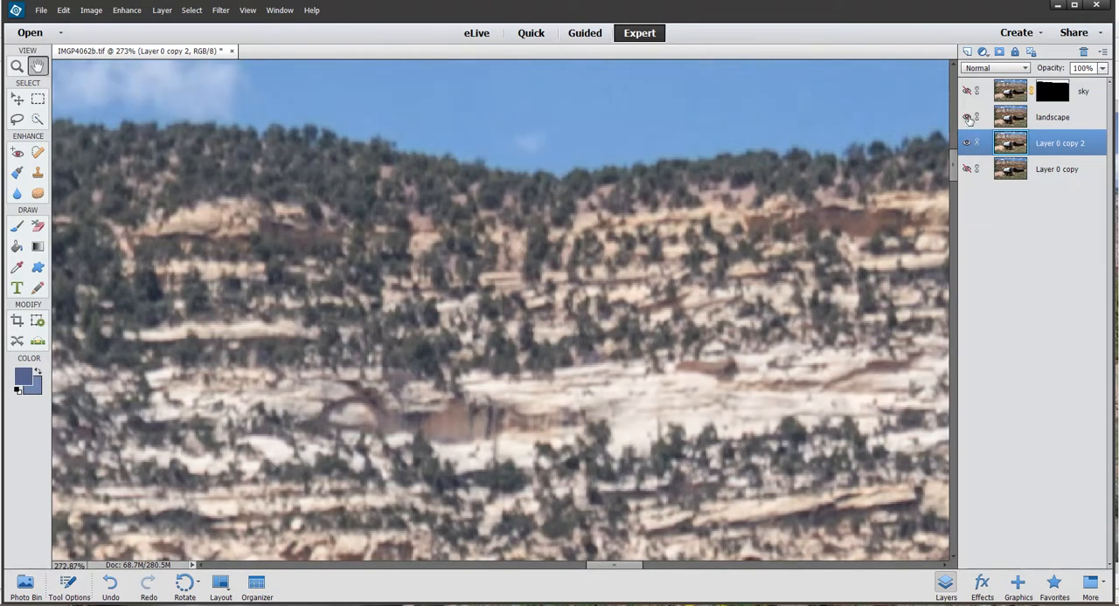
{"action": "left_click", "coordinate": [968, 119]}
{"action": "left_click", "coordinate": [969, 119]}
- Hide Layer 0 copy 2 and show the sky layer again above the landscape layer, with the whole photo in view
{"action": "scroll", "coordinate": [676, 293], "scroll_direction": "down", "scroll_amount": 4}
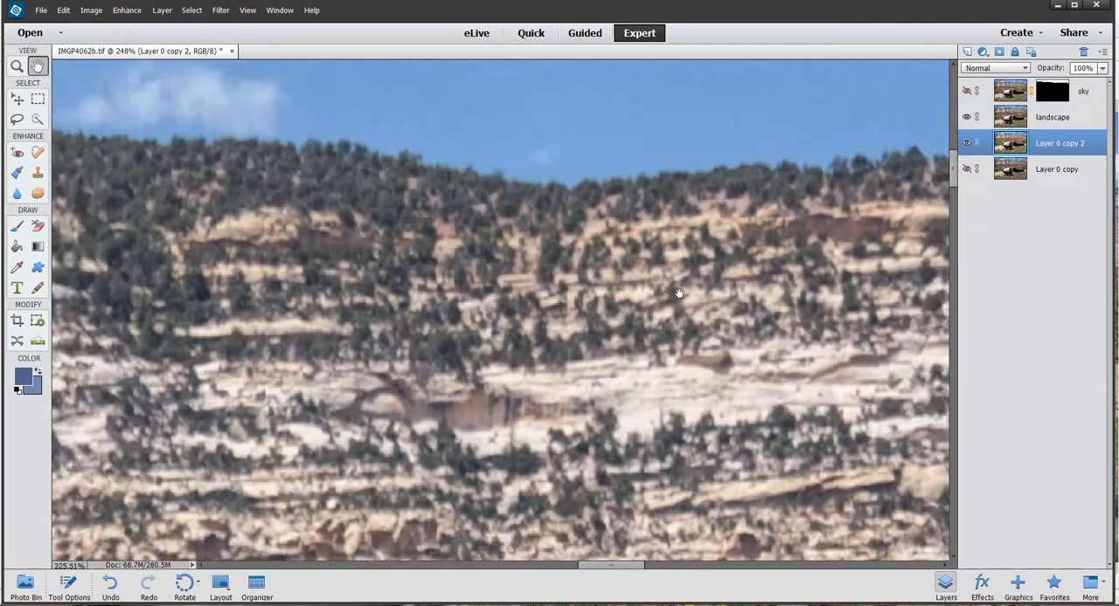
{"action": "scroll", "coordinate": [677, 293], "scroll_direction": "down", "scroll_amount": 9}
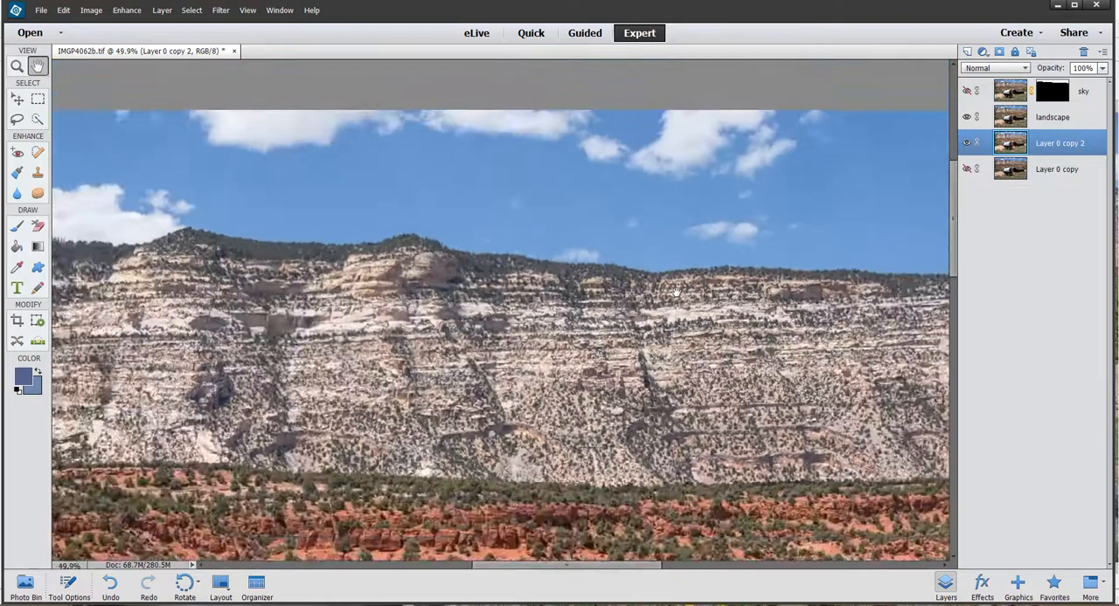
{"action": "scroll", "coordinate": [676, 292], "scroll_direction": "down", "scroll_amount": 5}
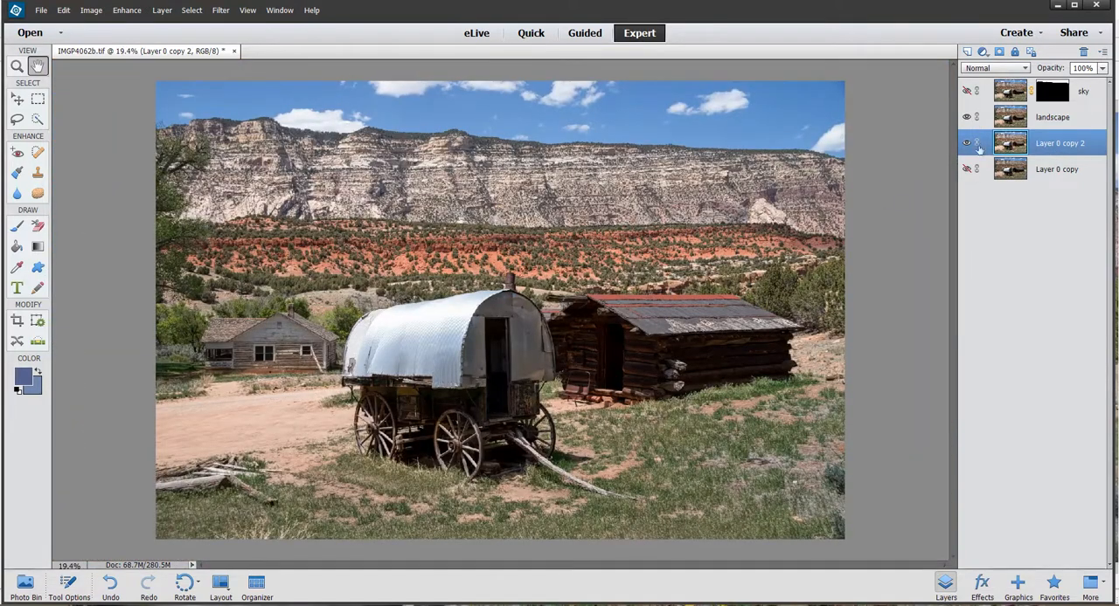
{"action": "left_click", "coordinate": [966, 145]}
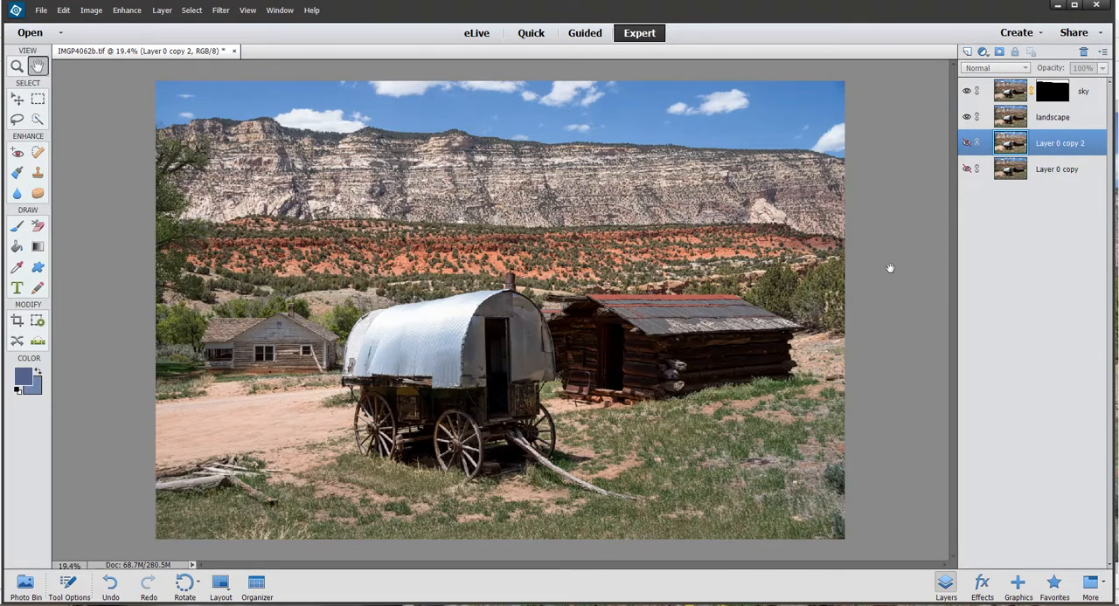
- Inspect the cliffs and skyline up close with the sky and landscape layers shown, and return to the whole photo
{"action": "scroll", "coordinate": [603, 176], "scroll_direction": "up", "scroll_amount": 3}
{"action": "scroll", "coordinate": [603, 175], "scroll_direction": "up", "scroll_amount": 1}
{"action": "left_click_drag", "start_coordinate": [603, 175], "coordinate": [610, 221]}
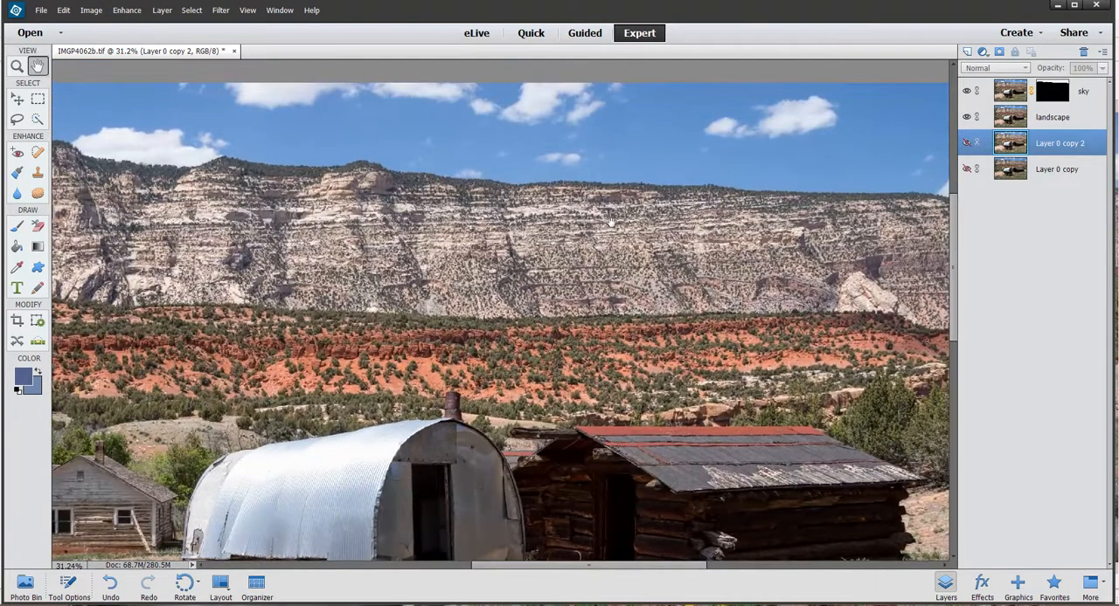
{"action": "key", "text": "ctrl+0"}
- Select the sky layer and try to open it in the Luminar 4 filter
{"action": "left_click", "coordinate": [1048, 120]}
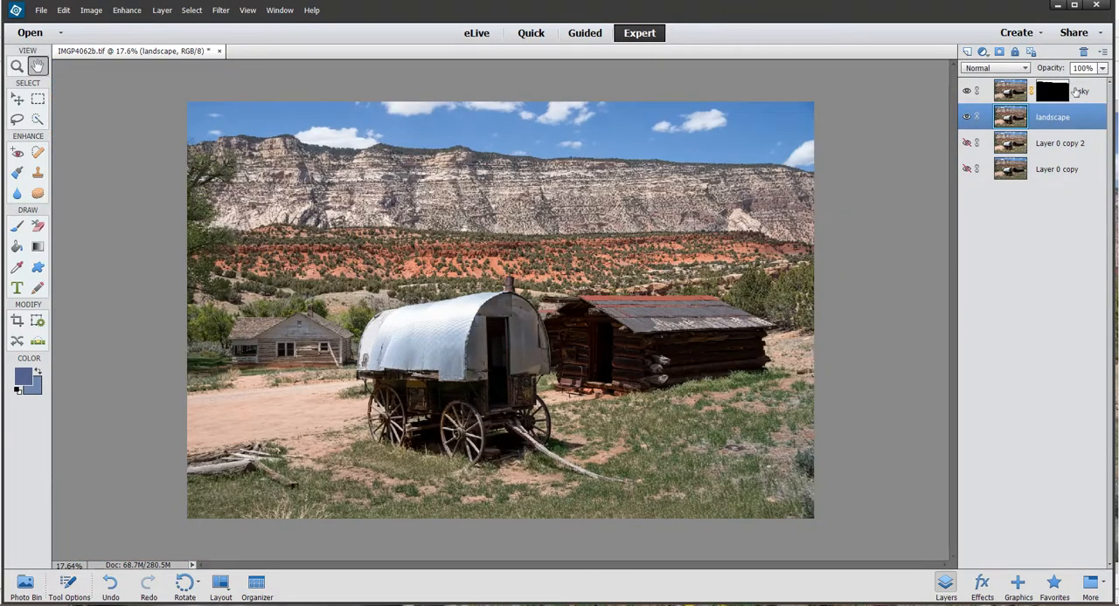
{"action": "left_click", "coordinate": [1076, 91]}
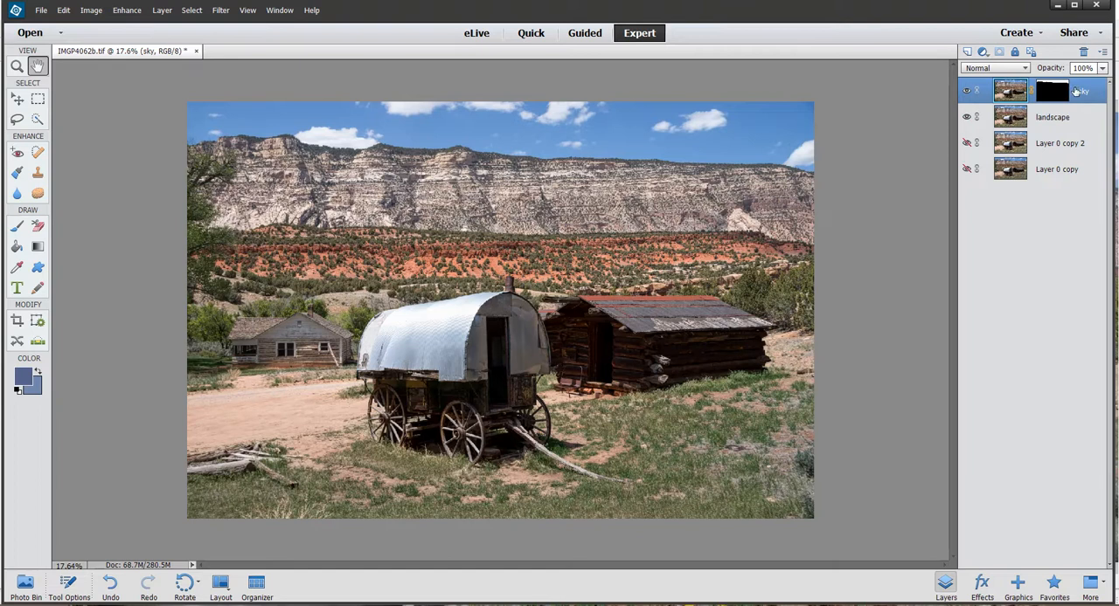
{"action": "left_click", "coordinate": [223, 14]}
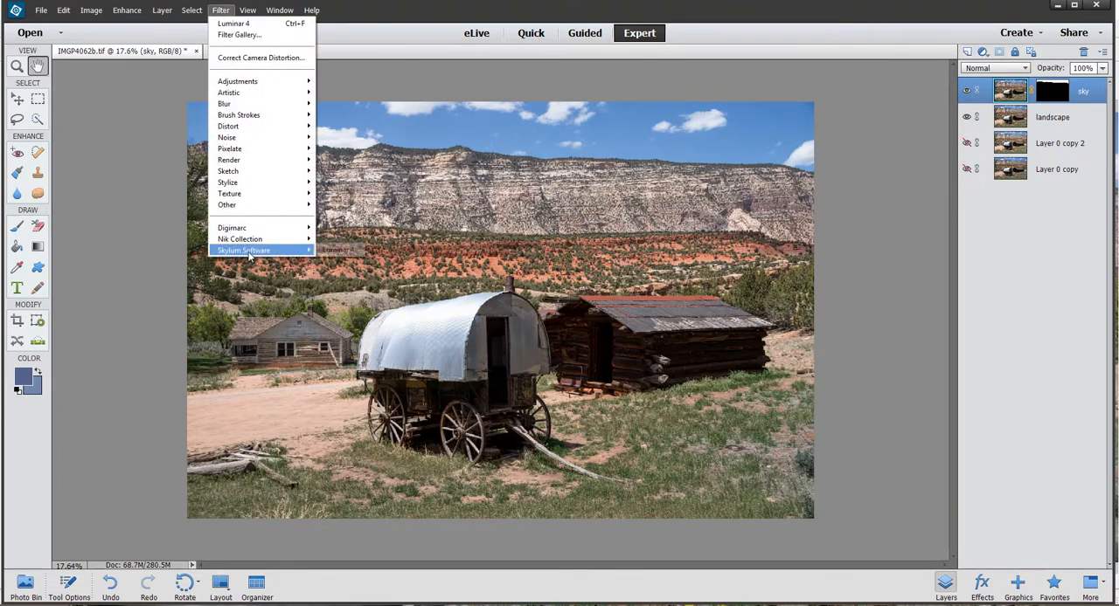
{"action": "left_click", "coordinate": [329, 250]}
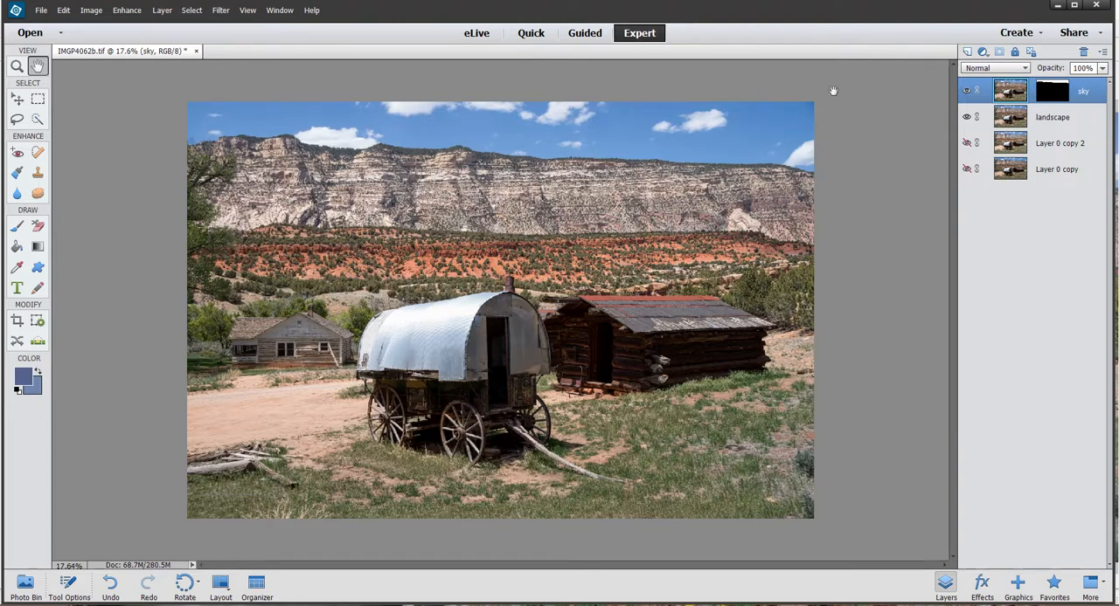
{"action": "left_click", "coordinate": [222, 10]}
{"action": "mouse_move", "coordinate": [252, 251]}
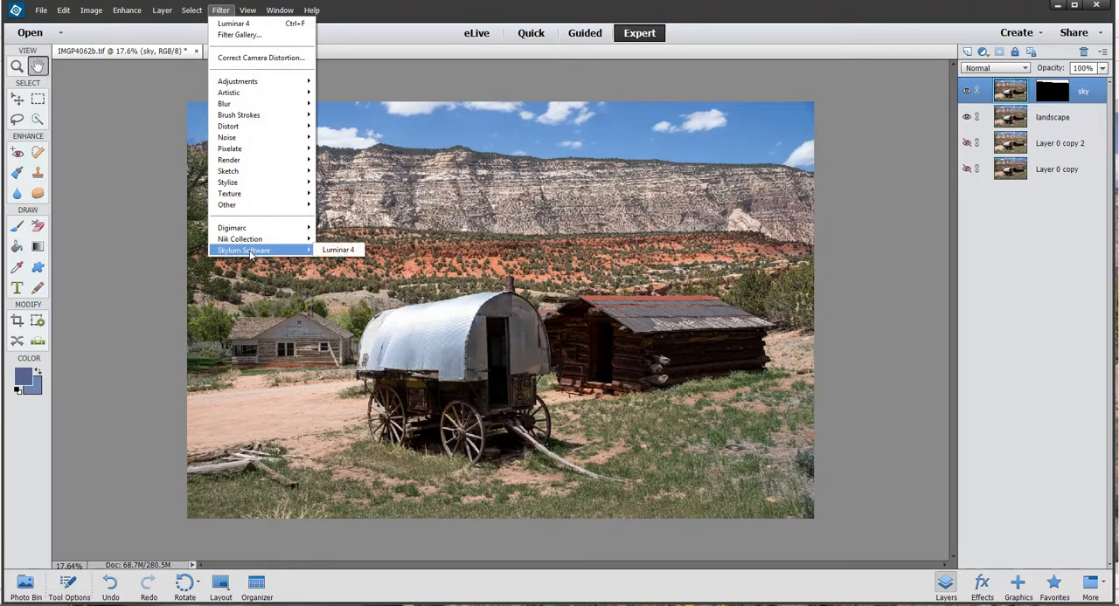
{"action": "left_click", "coordinate": [1071, 314]}
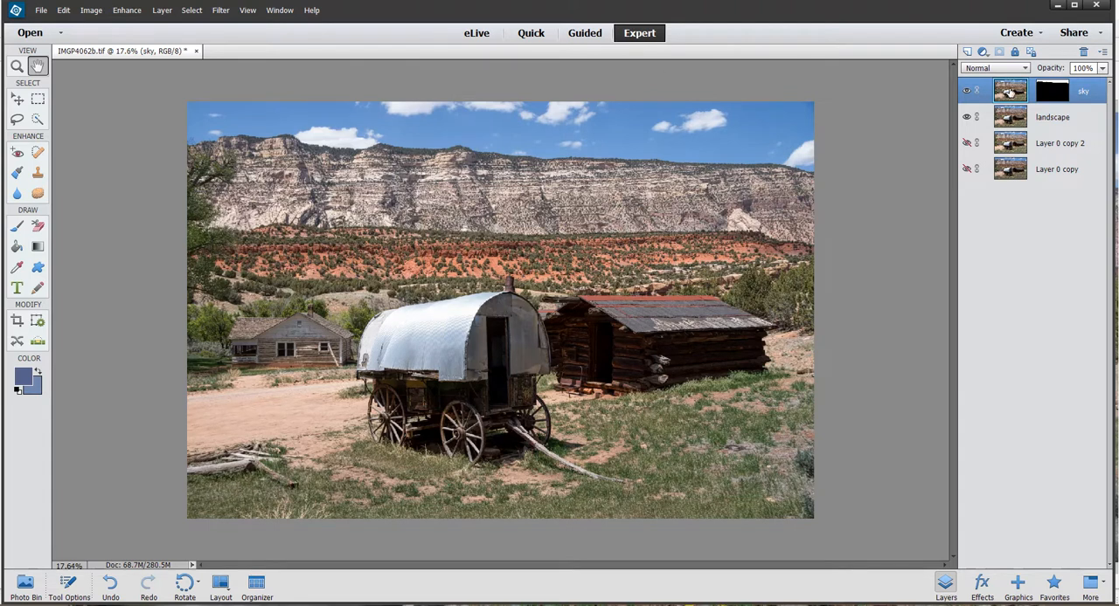
- Make the sky layer's image active instead of its mask and open it in the Luminar 4 filter
{"action": "left_click", "coordinate": [1052, 93]}
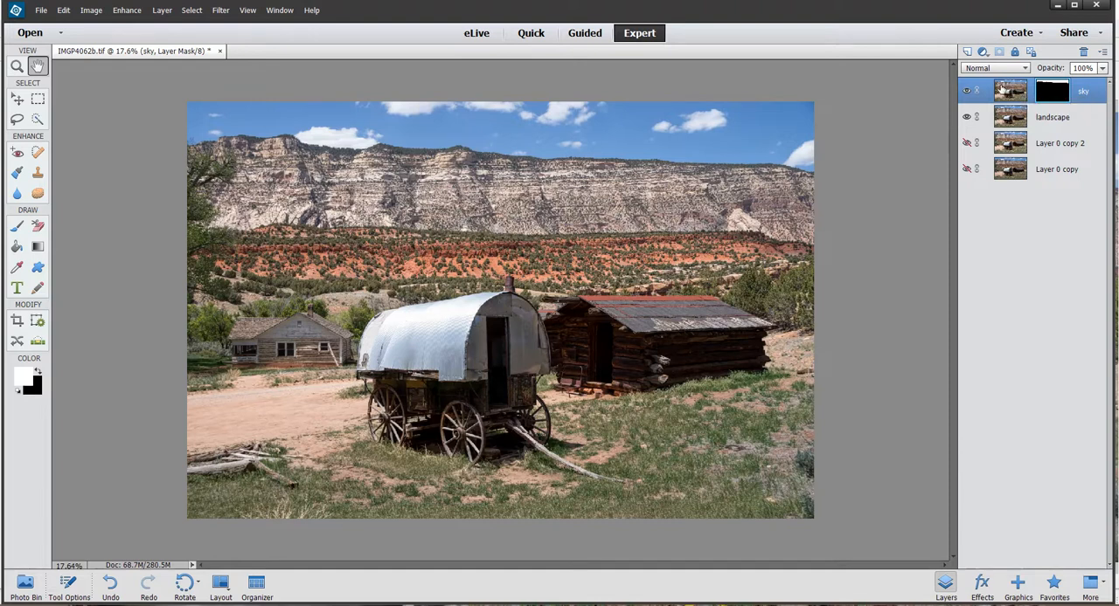
{"action": "left_click", "coordinate": [1000, 87]}
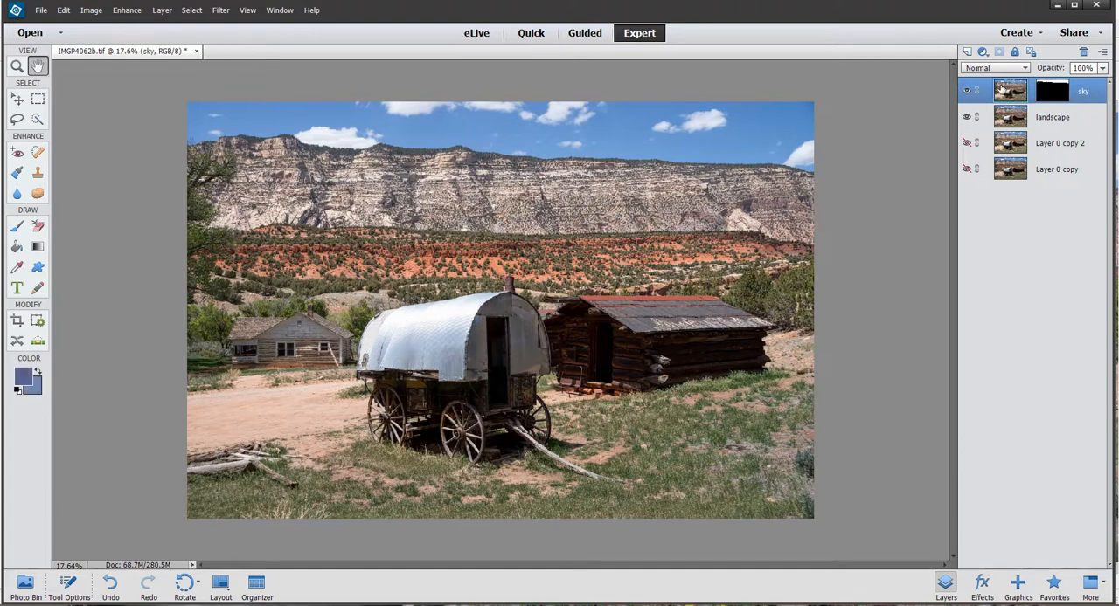
{"action": "left_click", "coordinate": [218, 10]}
{"action": "mouse_move", "coordinate": [285, 252]}
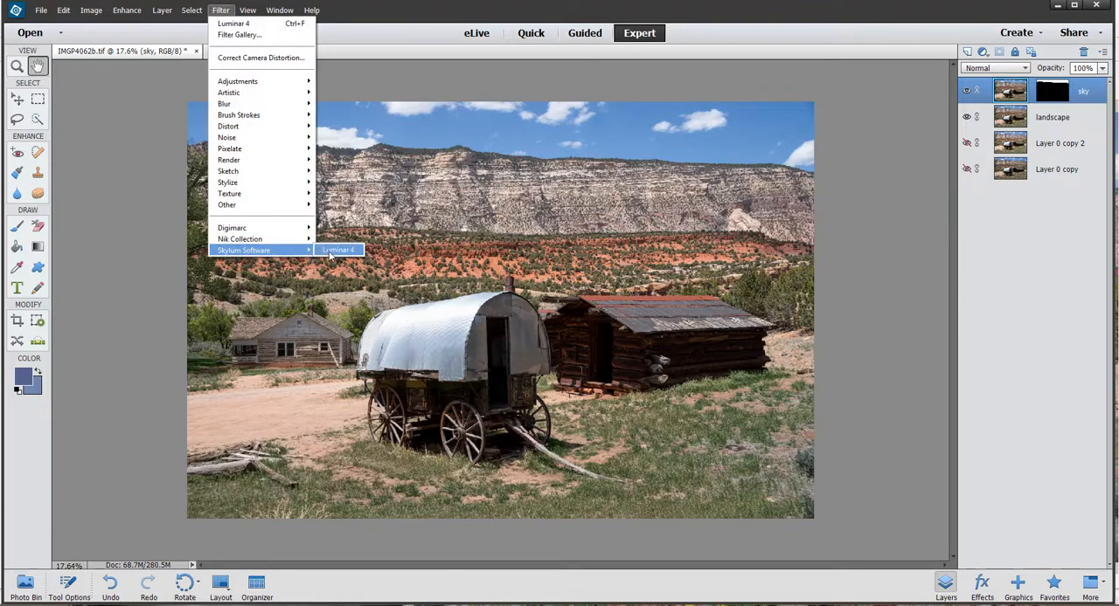
{"action": "left_click", "coordinate": [332, 250]}
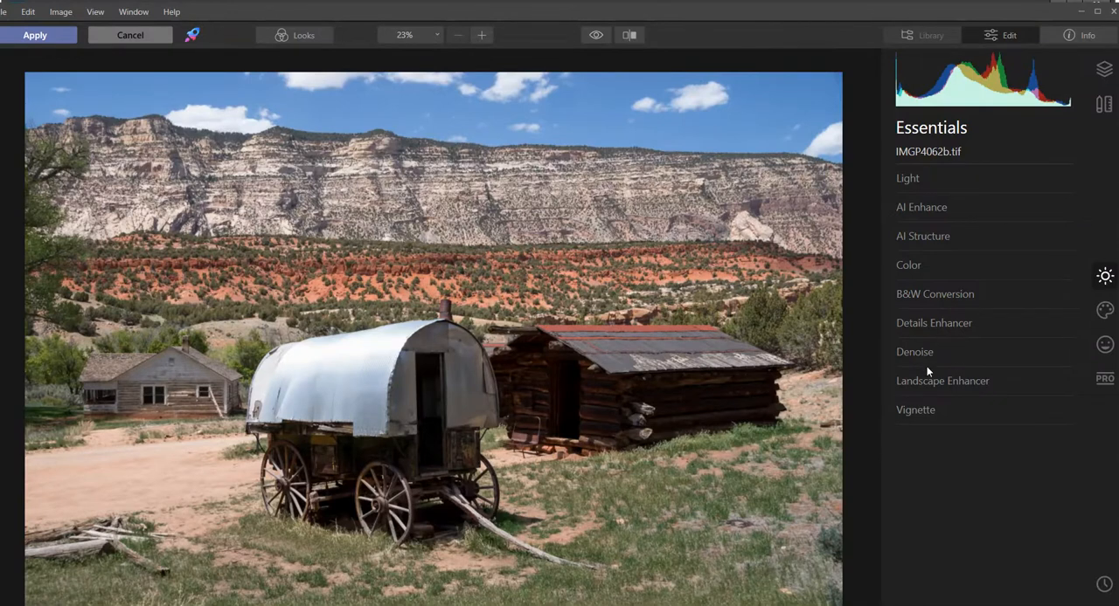
- Apply Denoise to the sky with Luminosity Denoise set to 43, checking the effect on the clouds up close
{"action": "left_click", "coordinate": [930, 354]}
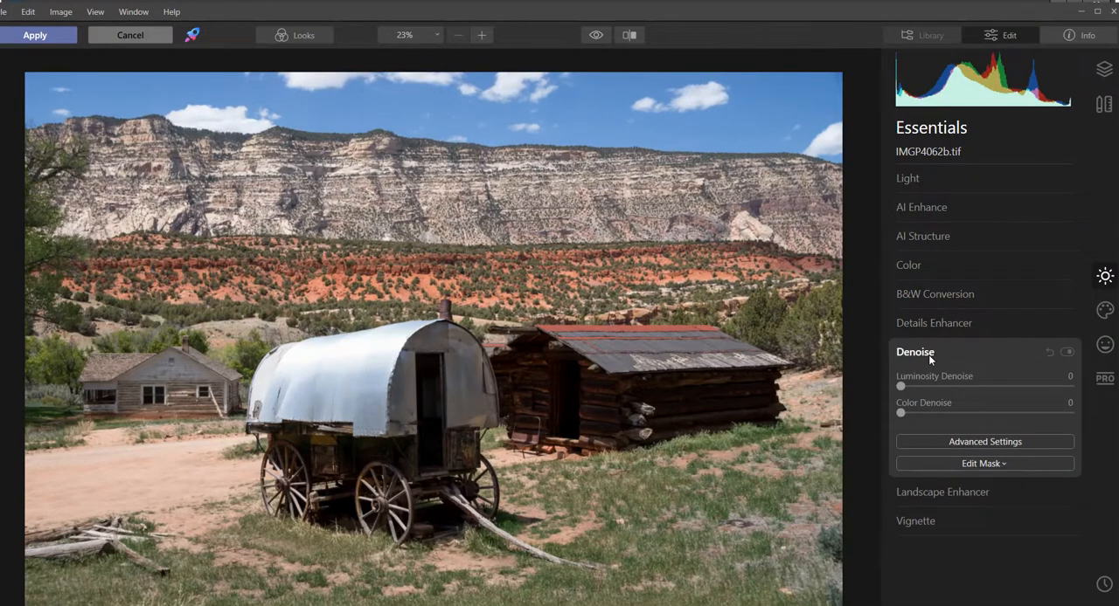
{"action": "left_click", "coordinate": [516, 114]}
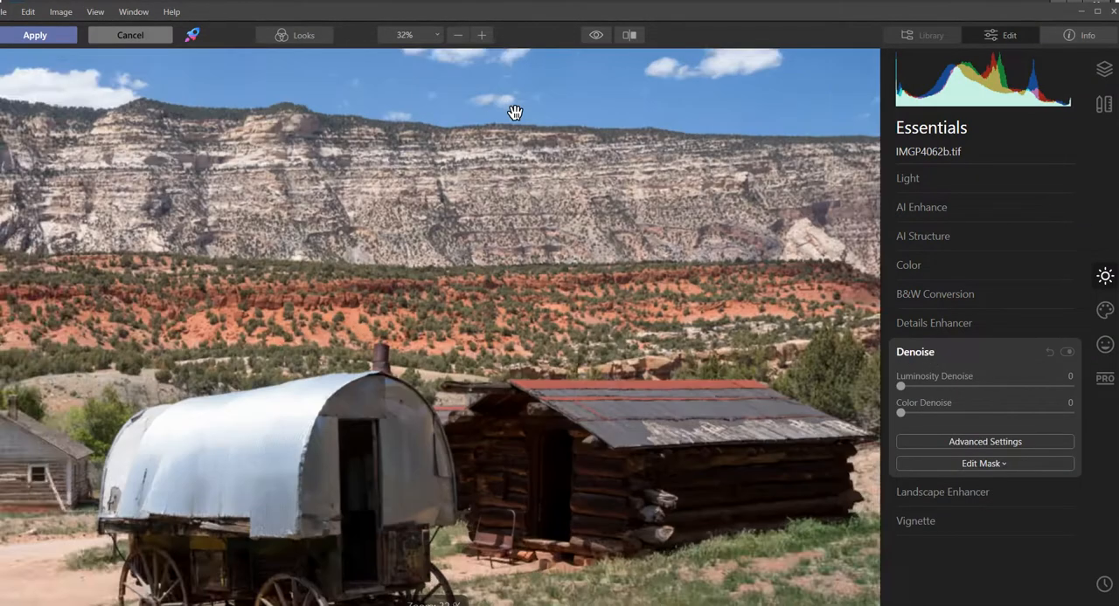
{"action": "scroll", "coordinate": [514, 112], "scroll_direction": "up", "scroll_amount": 8}
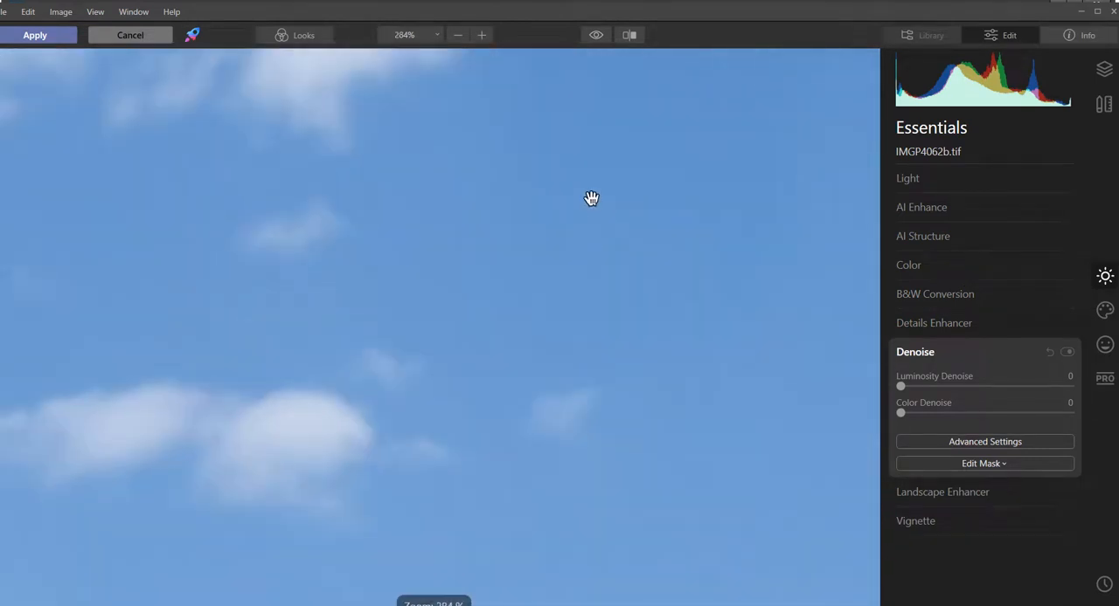
{"action": "left_click_drag", "start_coordinate": [624, 182], "coordinate": [599, 277]}
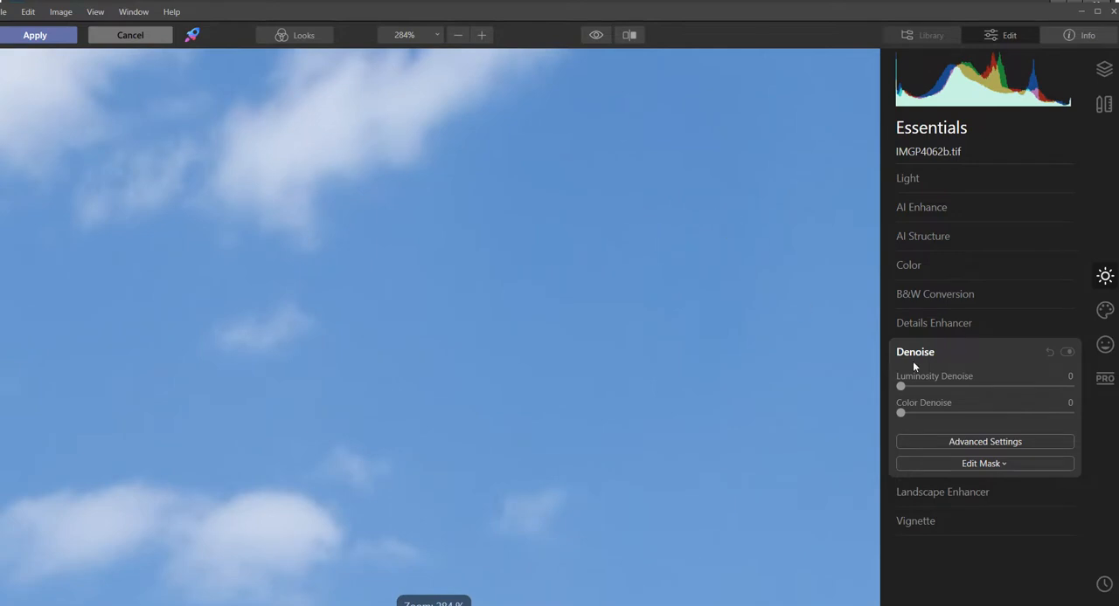
{"action": "left_click_drag", "start_coordinate": [915, 390], "coordinate": [975, 388]}
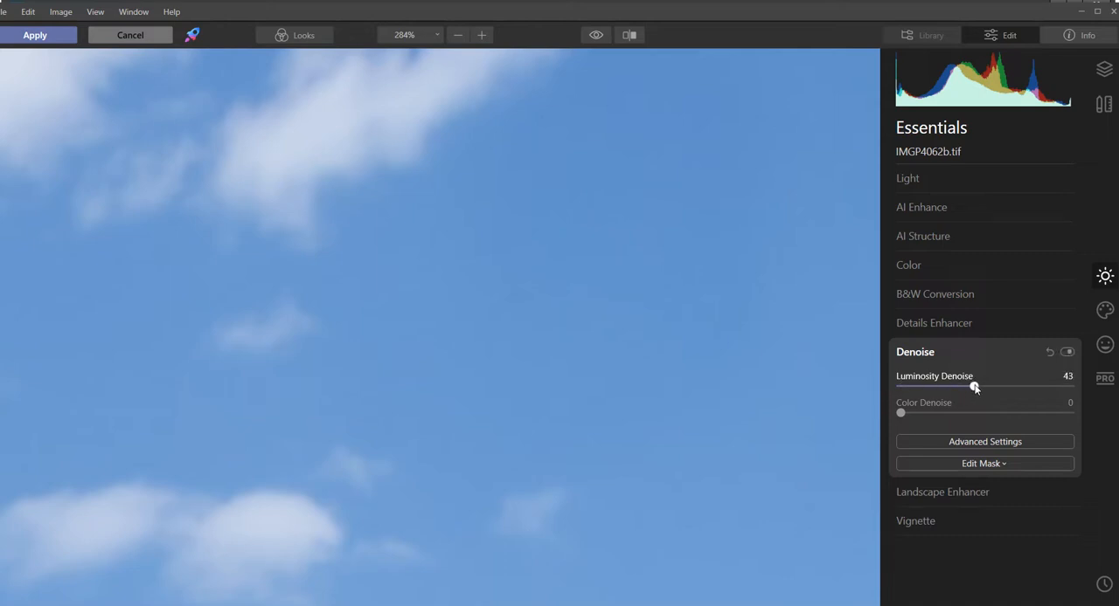